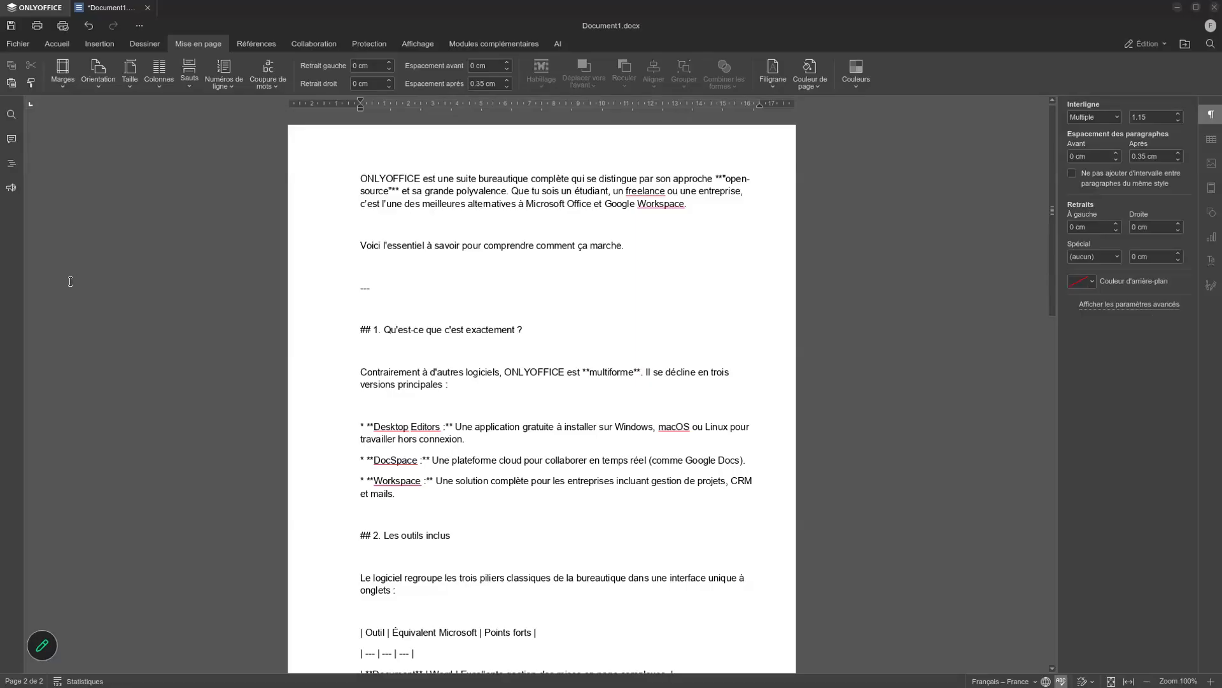
- Look through the whole document to spot the leftover Markdown markers and superfluous blank lines
left_click(53, 44)
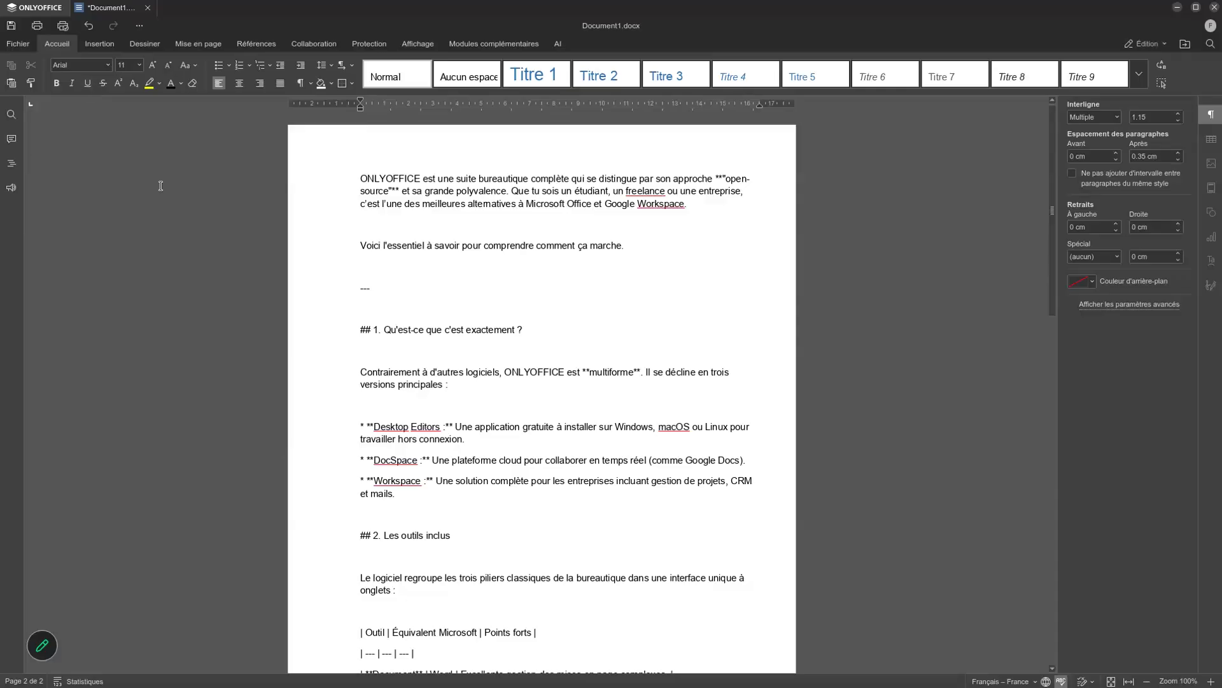
key("super+h")
scroll(425, 331, "down", 8)
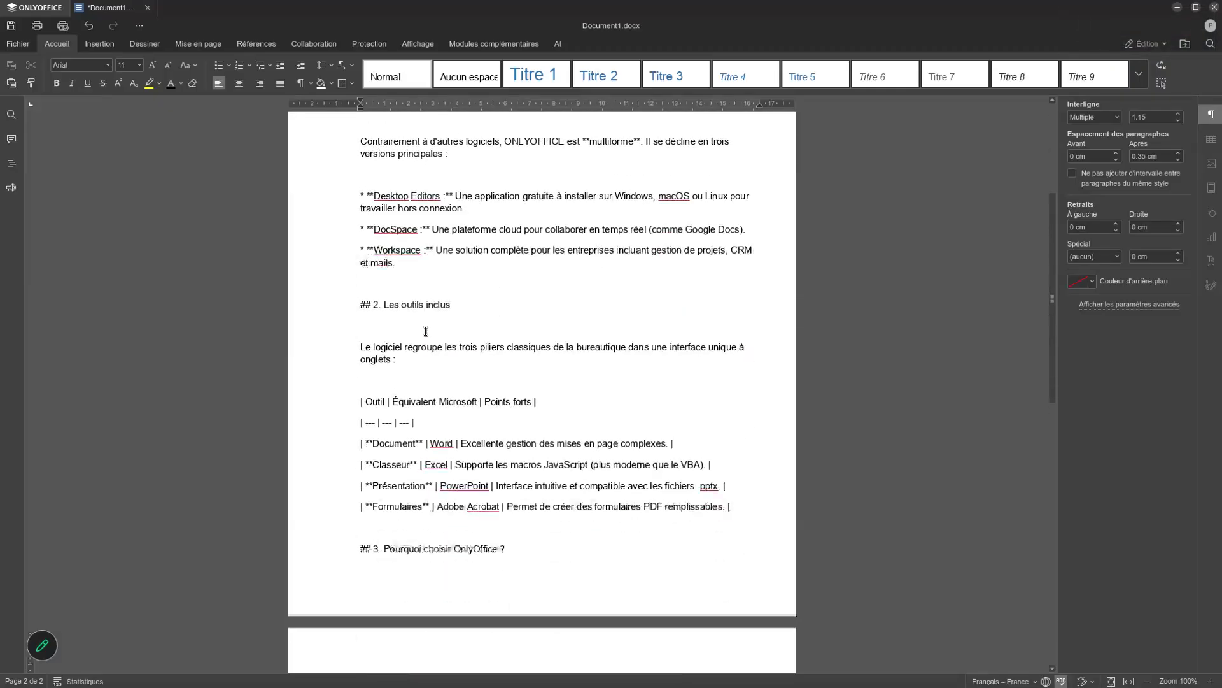
scroll(426, 331, "down", 12)
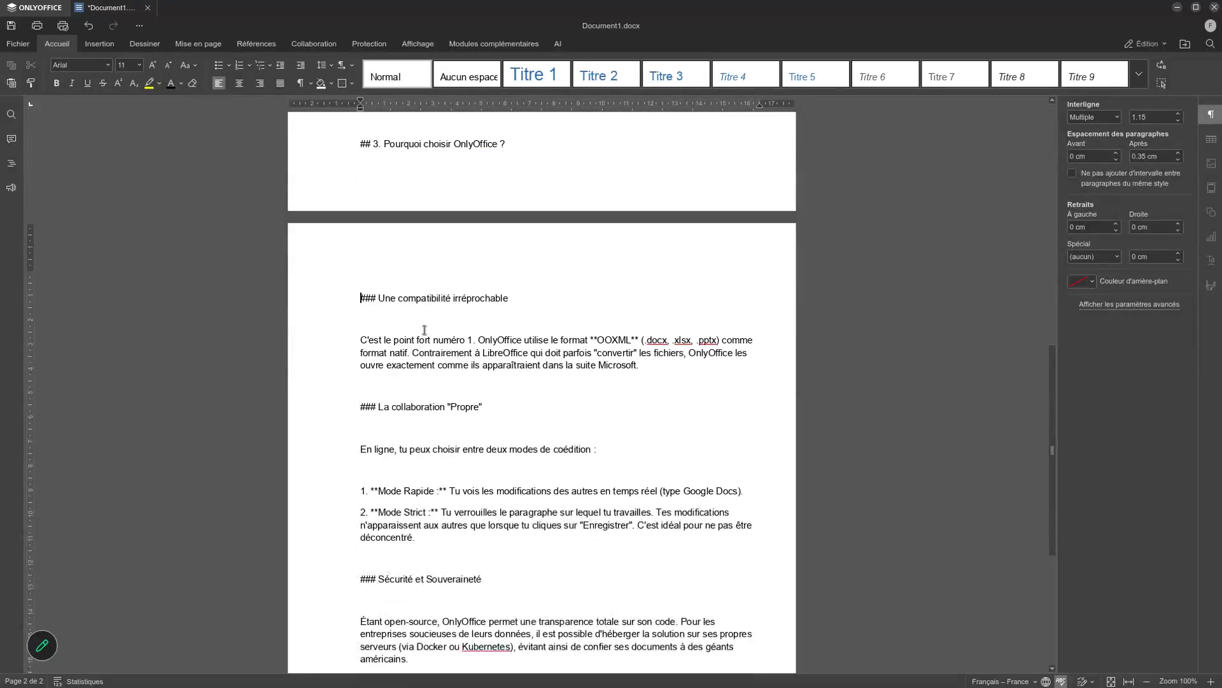
scroll(424, 330, "down", 3)
scroll(424, 330, "up", 10)
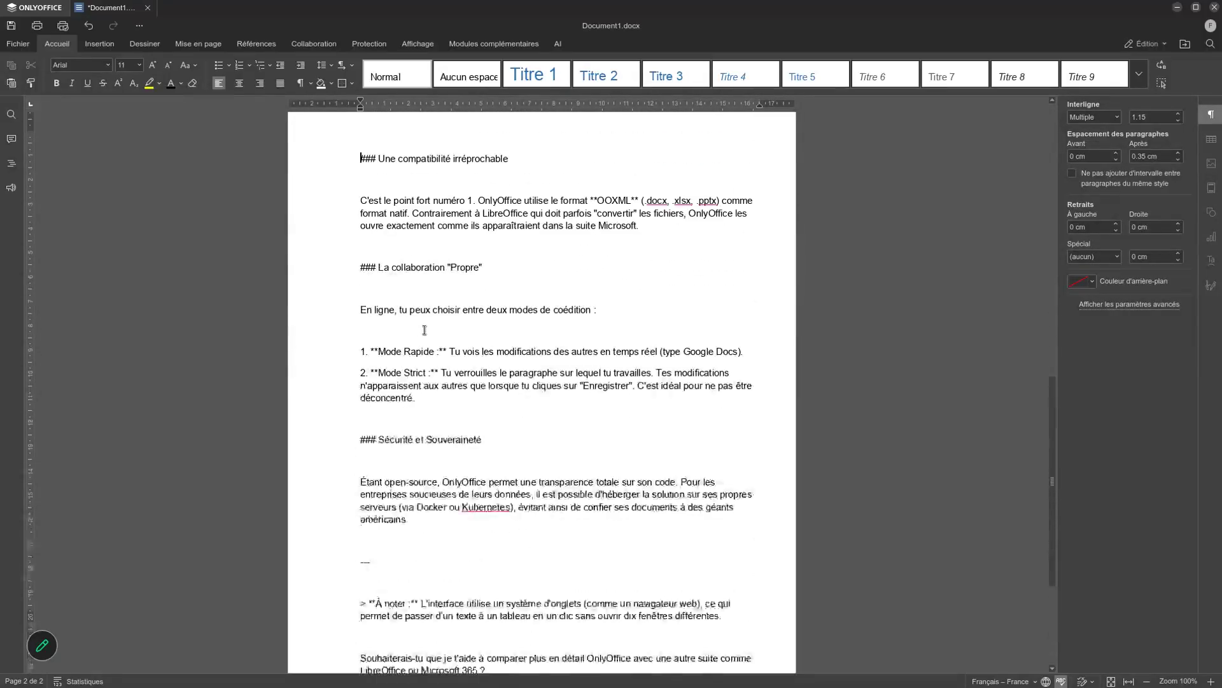
scroll(425, 330, "up", 12)
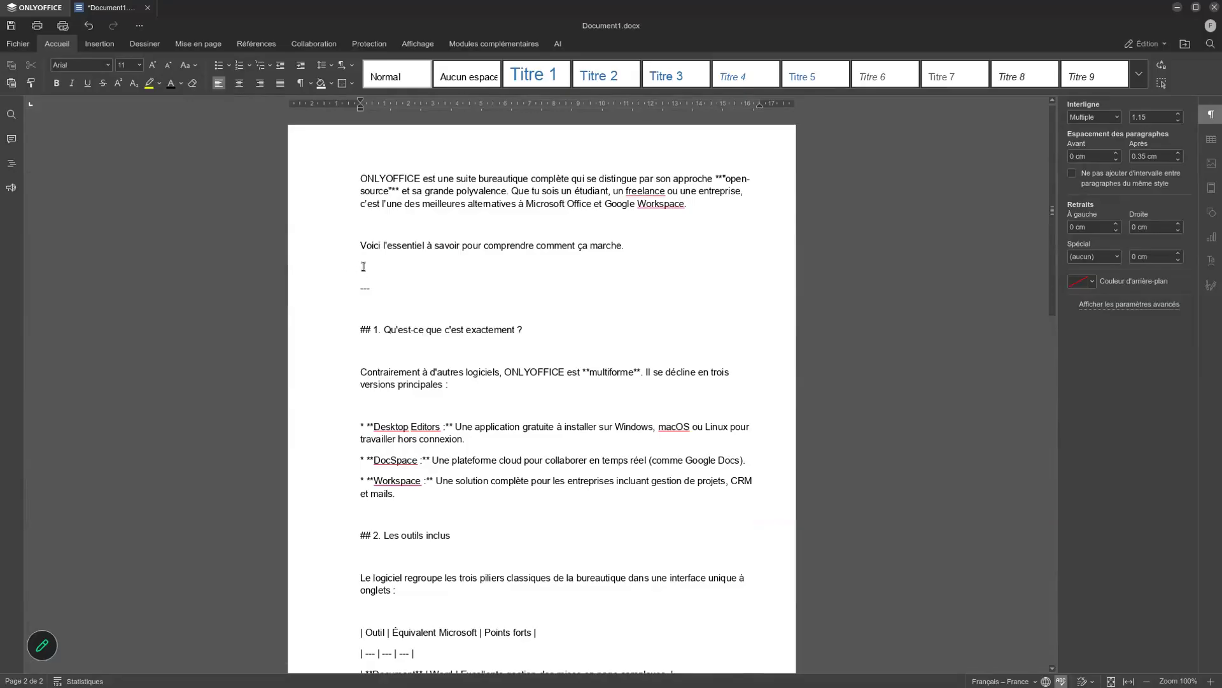
- Delete the "---" separator, the blank lines around it and the "## 1." prefix before "Qu'est-ce que c'est exactement ?"
left_click_drag(363, 266, 413, 298)
key("Delete")
key("Delete")
key("Delete")
key("Delete")
key("Delete")
key("Delete")
key("Delete")
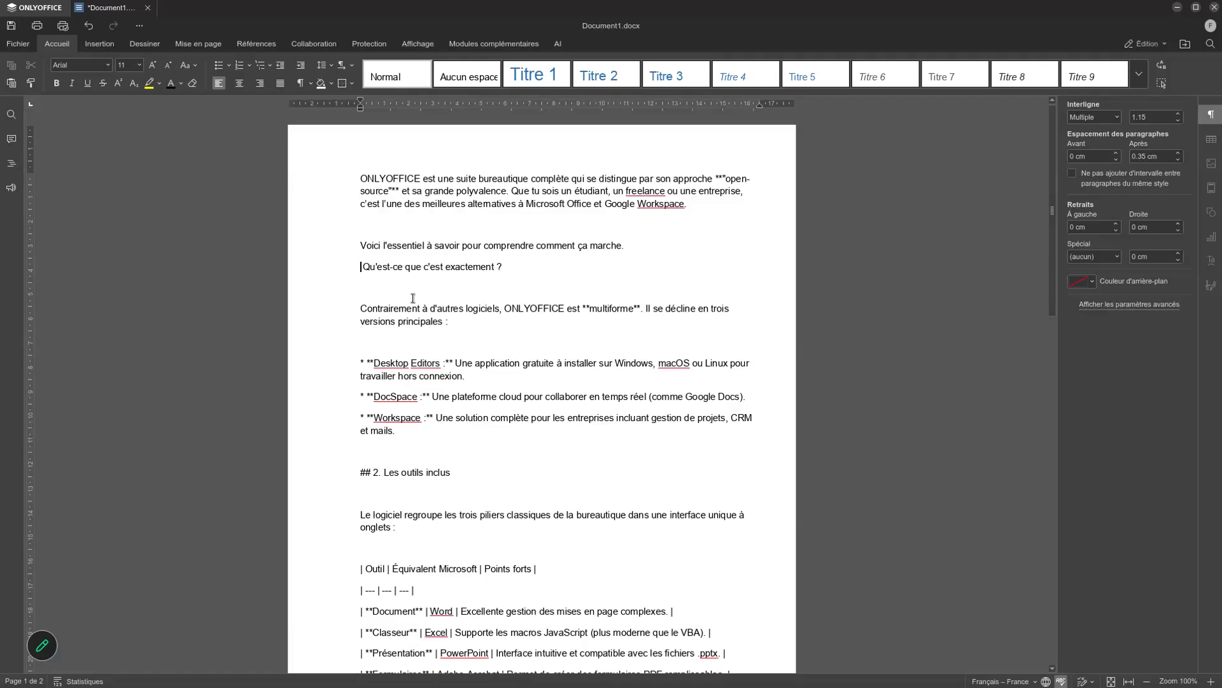
- Remove the "## 2." prefix from the "Les outils inclus" heading and the blank lines between the Workspace item and the "Outil" row
key("Down")
key("Down")
key("Down")
key("Down")
key("Down")
key("Down")
key("Down")
key("Down")
key("Down")
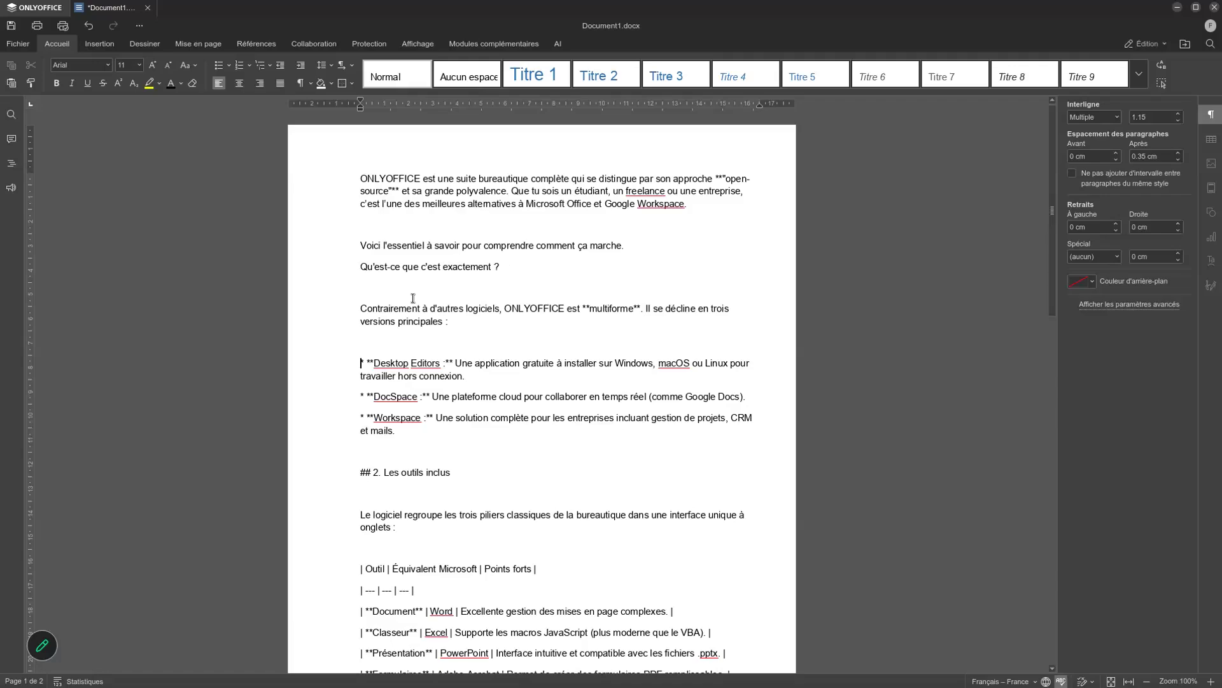
key("Down")
key("Down")
key("Delete")
key("Delete")
key("Delete")
key("Delete")
key("Delete")
key("Delete")
key("Delete")
key("Delete")
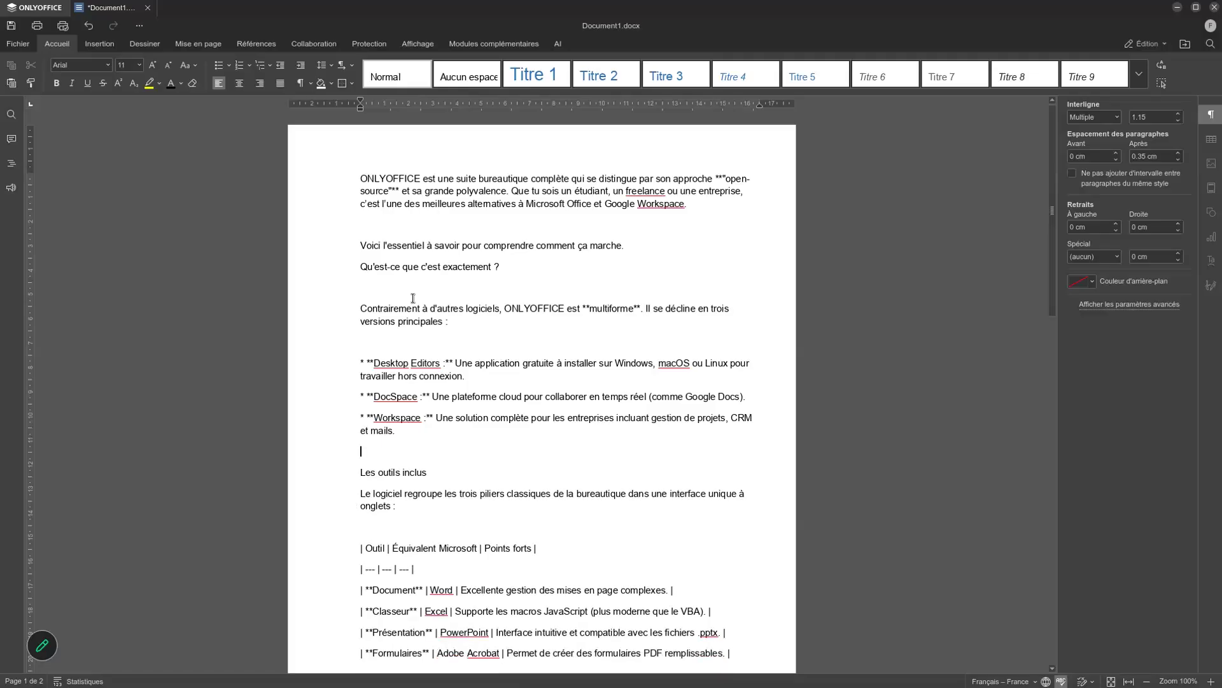
key("Delete")
key("Down")
key("Delete")
- Remove the "## 3." prefix from the "Pourquoi choisir OnlyOffice ?" heading
key("Down")
key("Down")
key("Down")
key("Down")
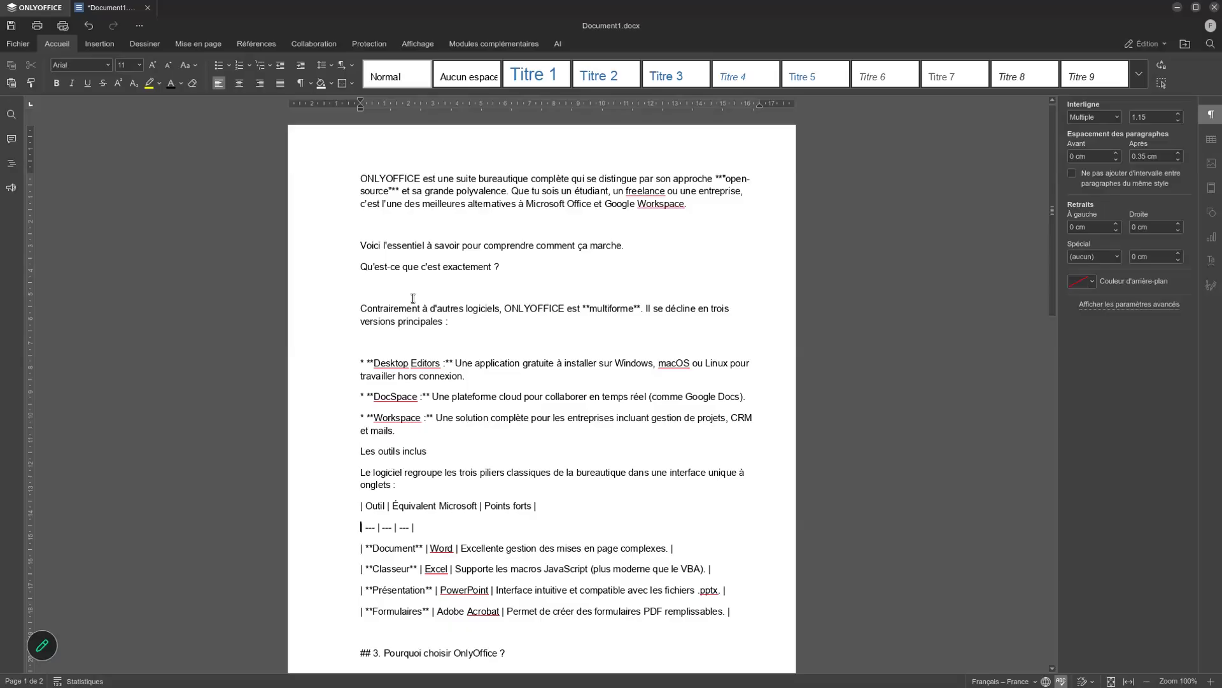
key("Down")
key("Down")
key("Down")
key("Down")
key("Down")
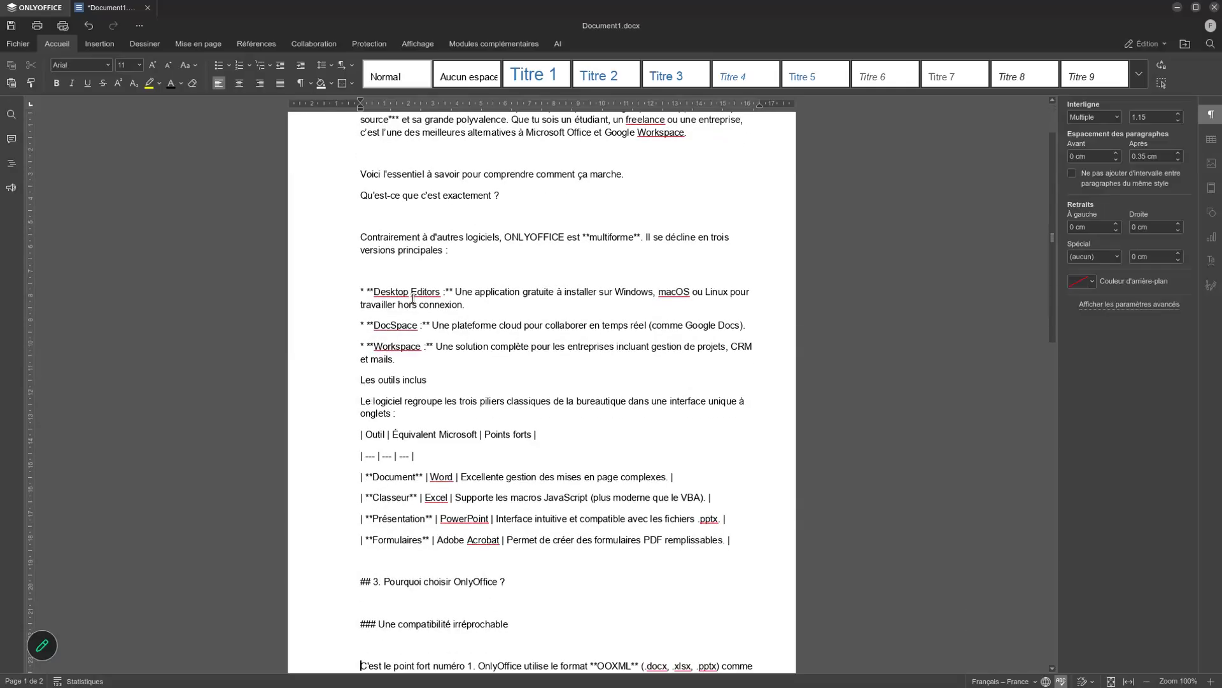
key("Up")
key("Delete")
key("Delete")
key("Delete")
key("Delete")
key("Delete")
key("Delete")
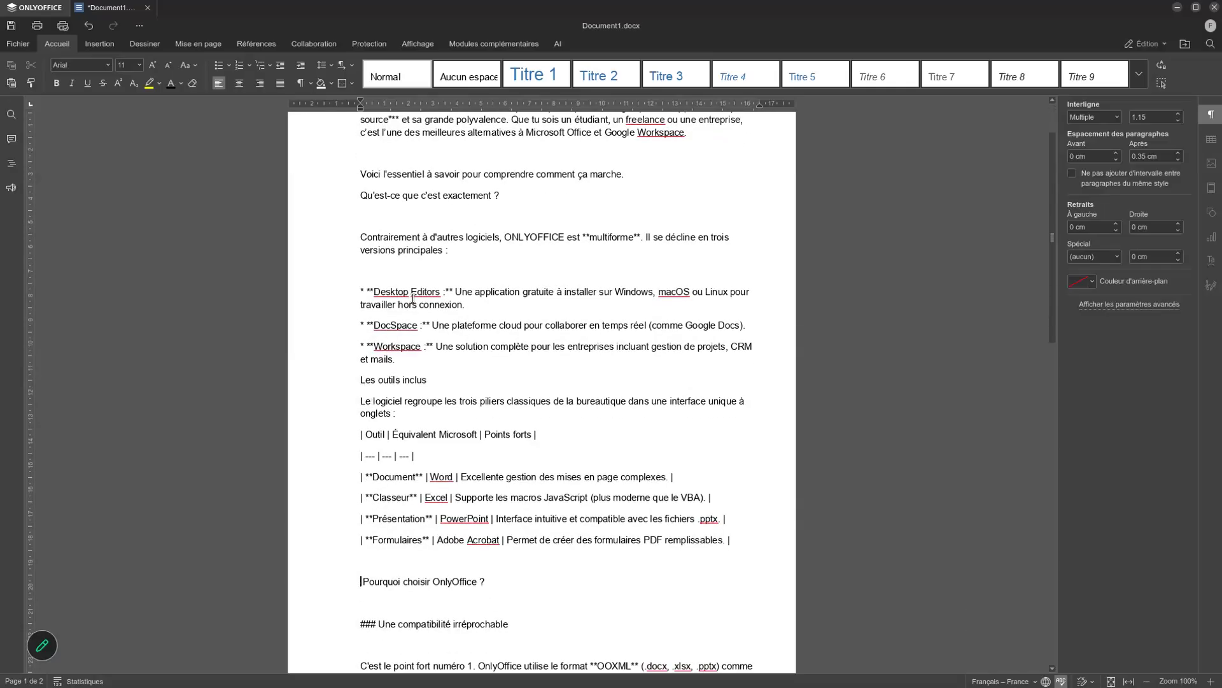
- Remove the "###" prefix from the "Une compatibilité irréprochable" subheading
key("Down")
key("Down")
key("Delete")
key("Delete")
key("Delete")
key("Delete")
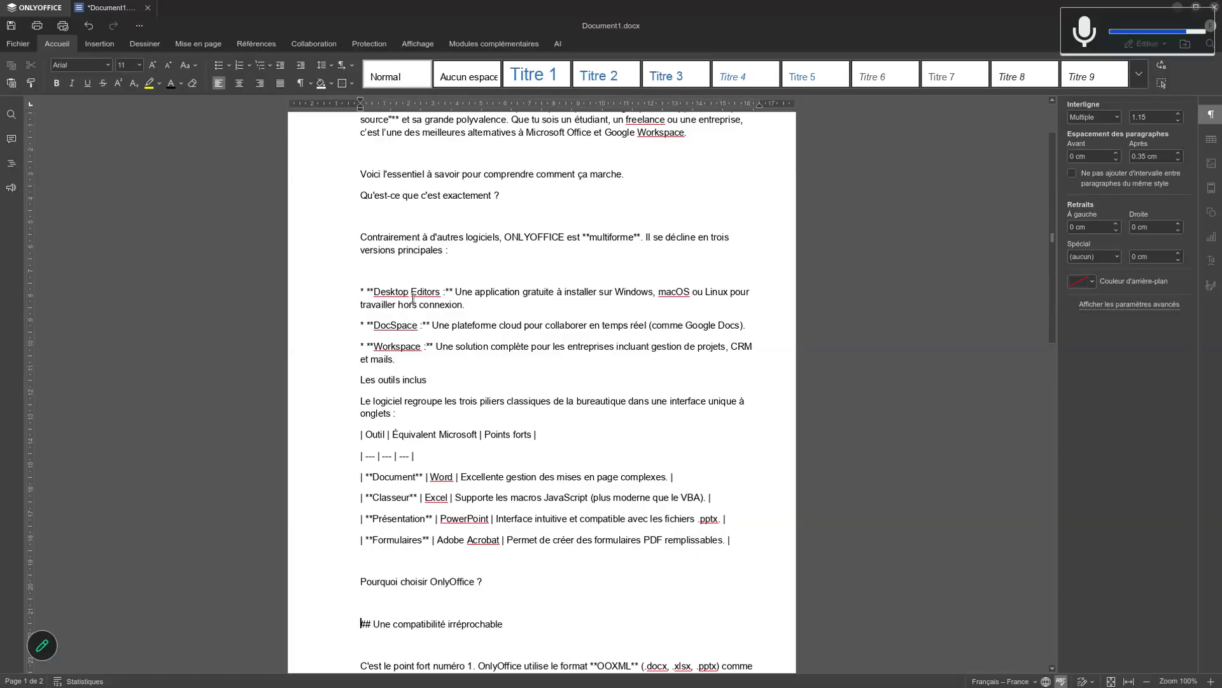
- Delete the blank lines directly above and below the "Une compatibilité irréprochable" subheading
key("Down")
key("Down")
key("Down")
key("Down")
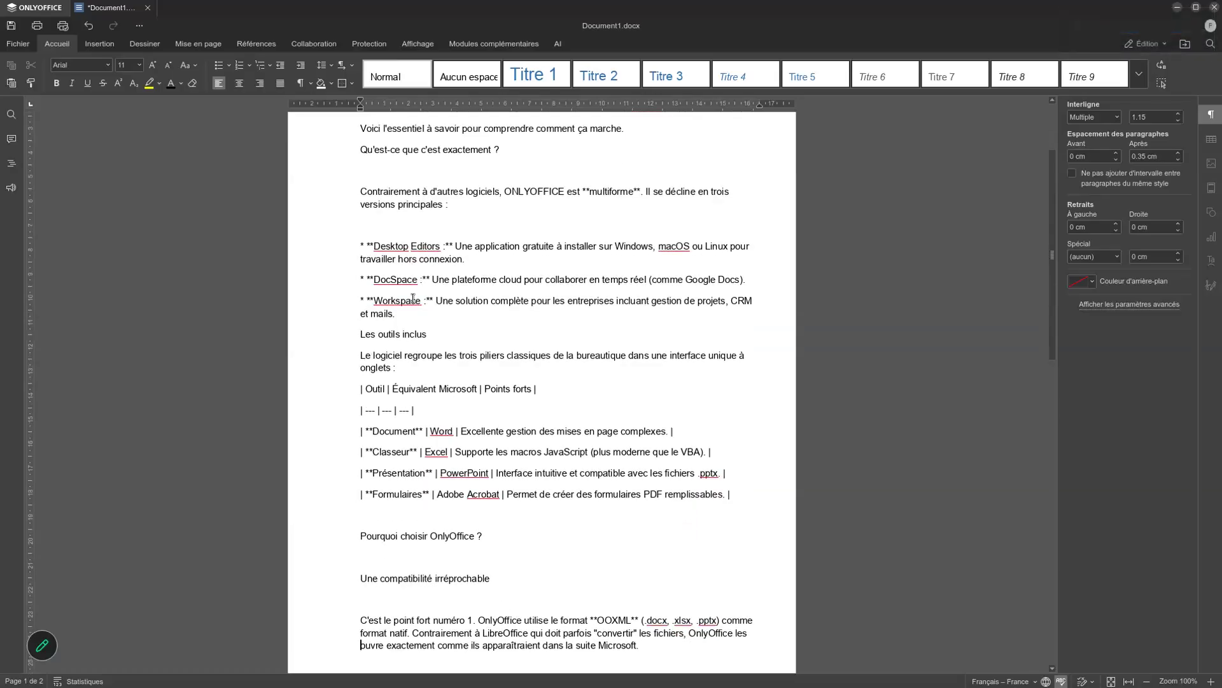
key("Up")
key("Up")
key("Up")
key("Up")
key("Up")
key("Delete")
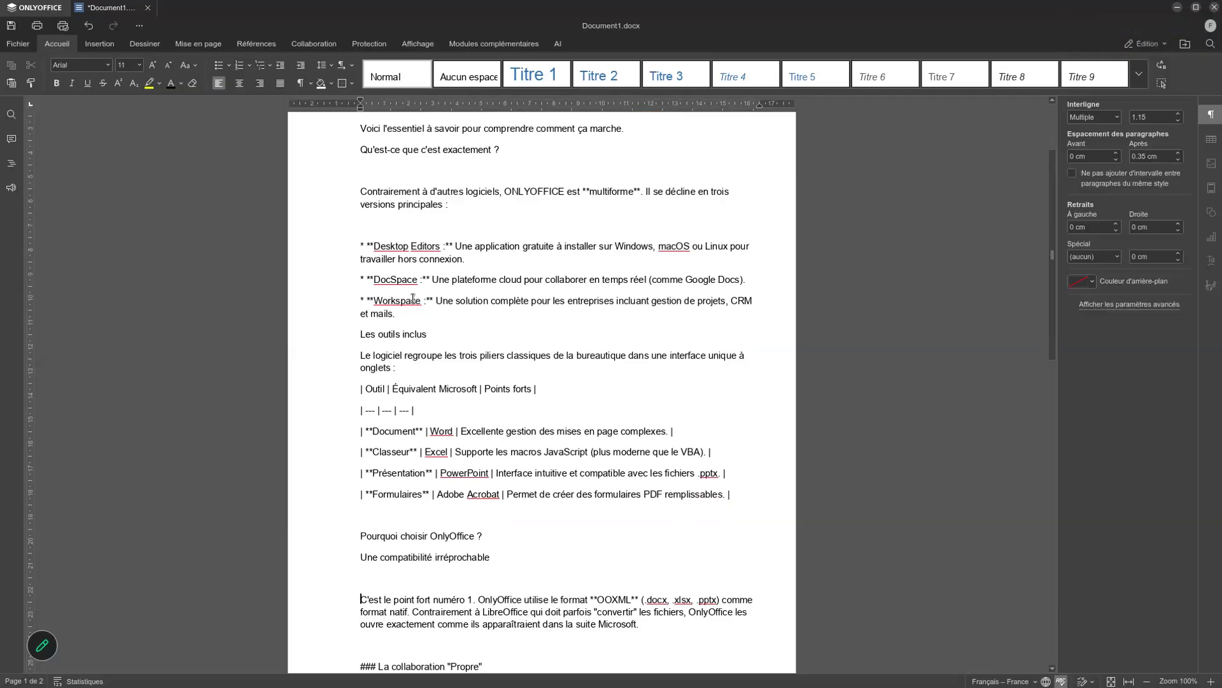
key("Down")
key("Delete")
- Remove the "###" prefix from the "La collaboration "Propre"" subheading and the blank lines directly above and below it
key("Down")
key("Down")
key("Down")
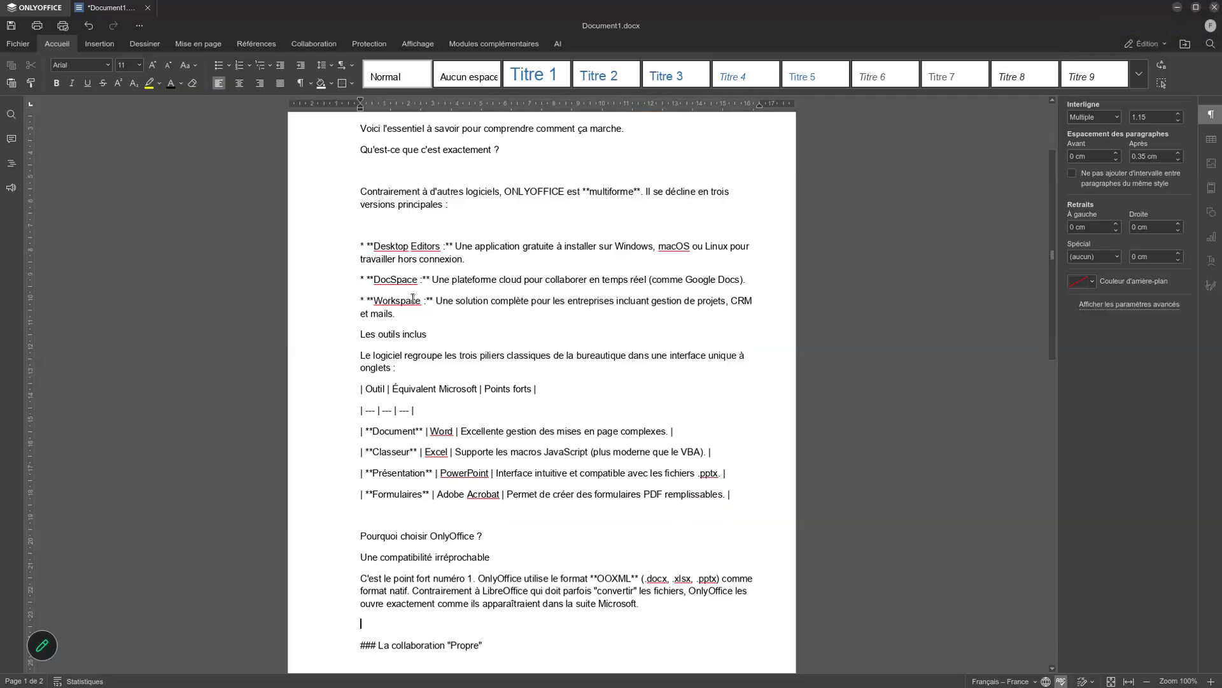
key("Delete")
key("Delete")
key("Delete")
key("Delete")
key("Delete")
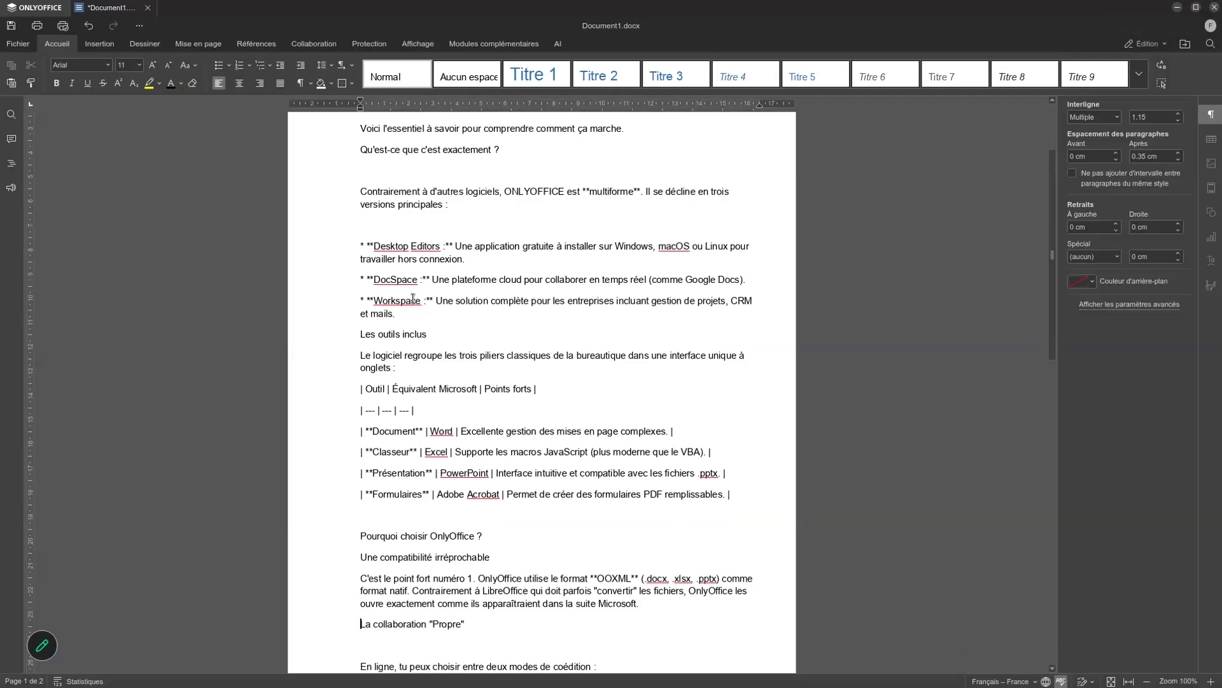
key("Down")
key("Up")
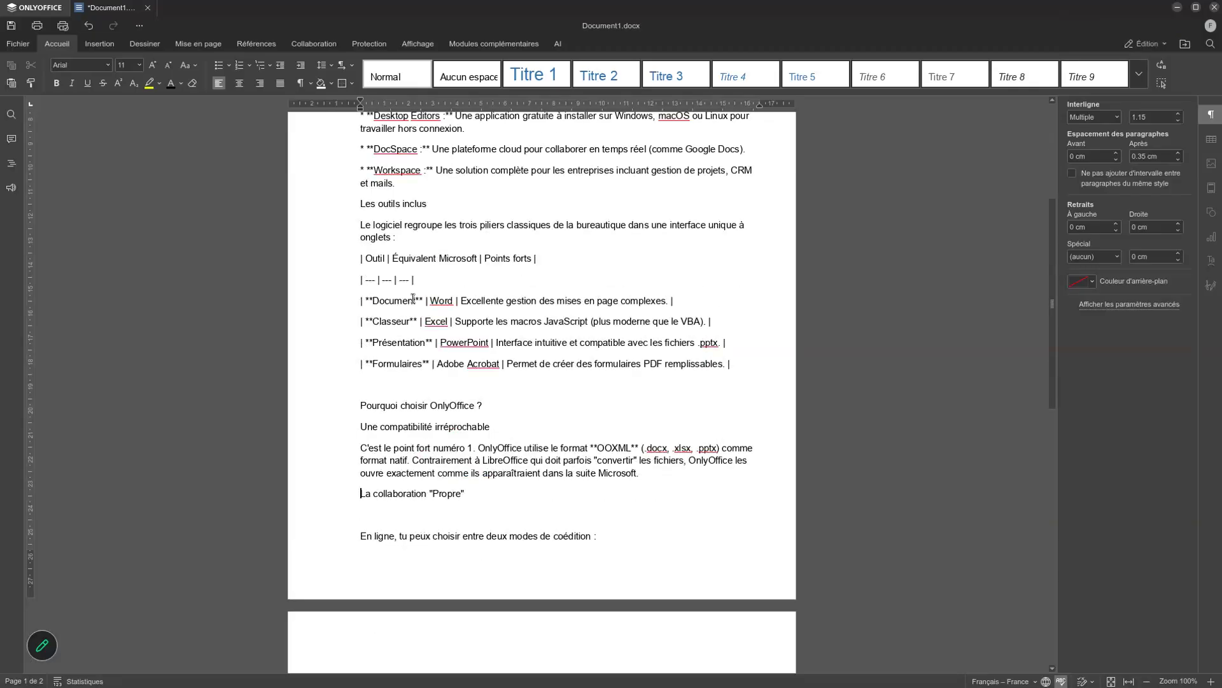
key("Delete")
- Remove the "1." and "2." numbering in front of the "Mode Rapide" and "Mode Strict" paragraphs
key("Down")
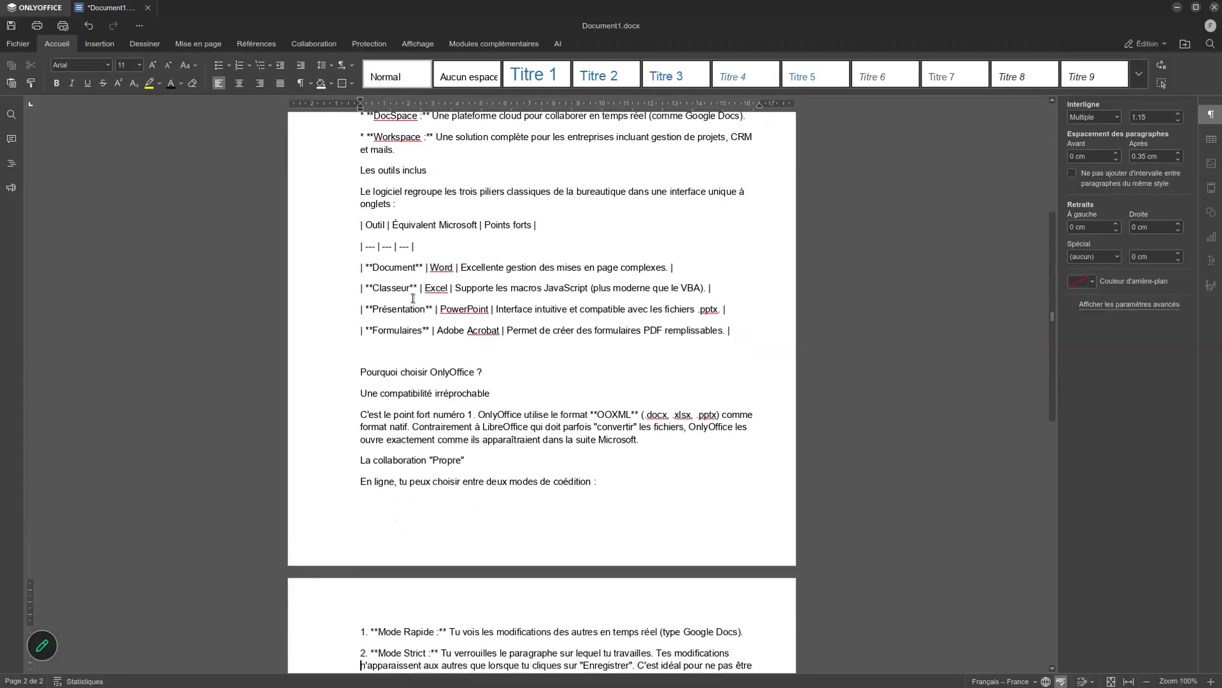
key("Down")
key("Down")
key("Down")
key("Down")
key("Down")
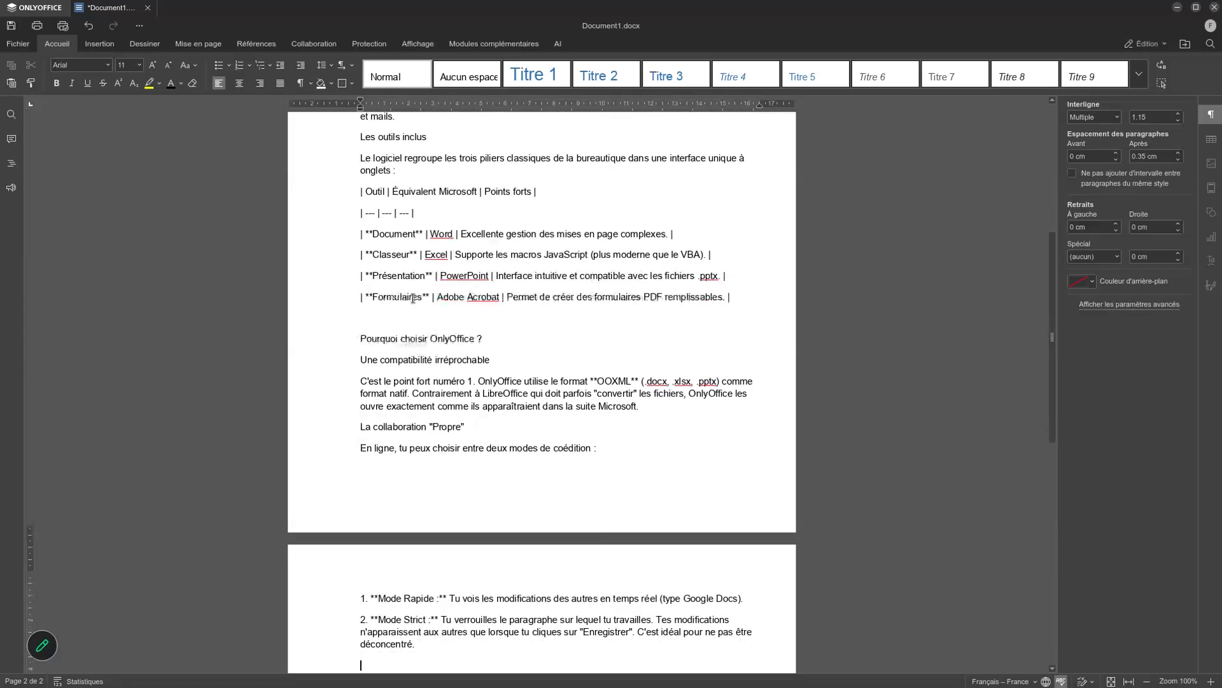
key("Up")
key("Up")
key("Up")
key("Up")
key("Up")
key("Up")
key("Up")
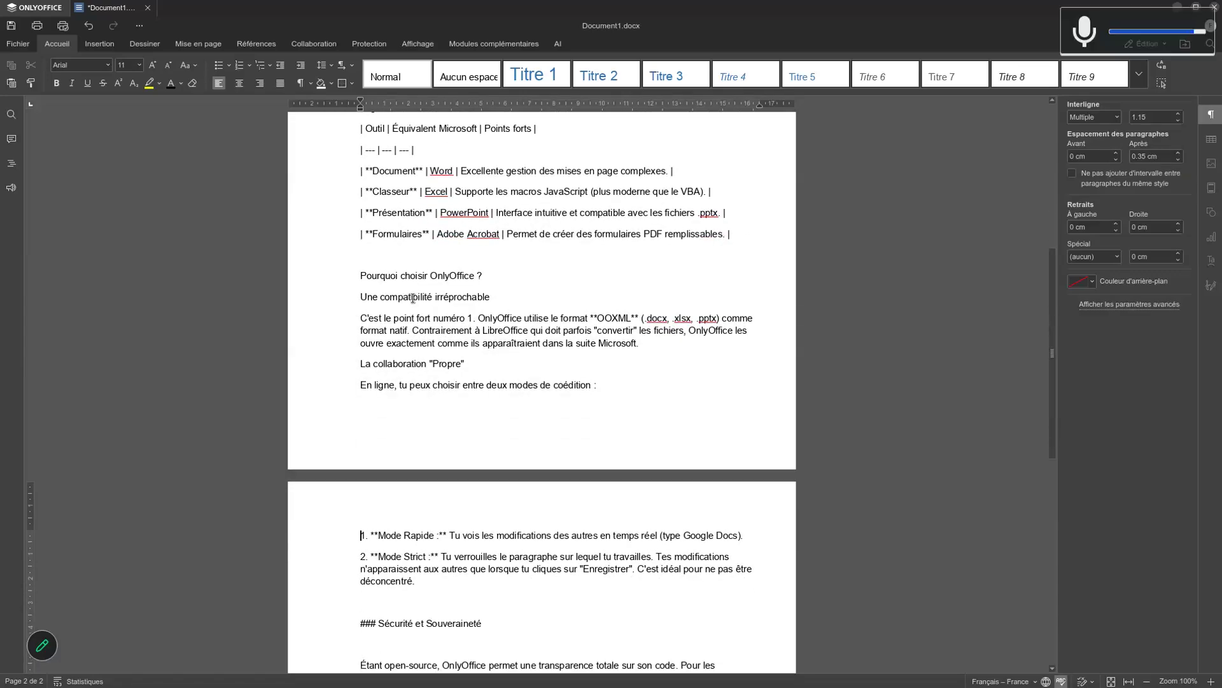
key("Delete")
key("Delete")
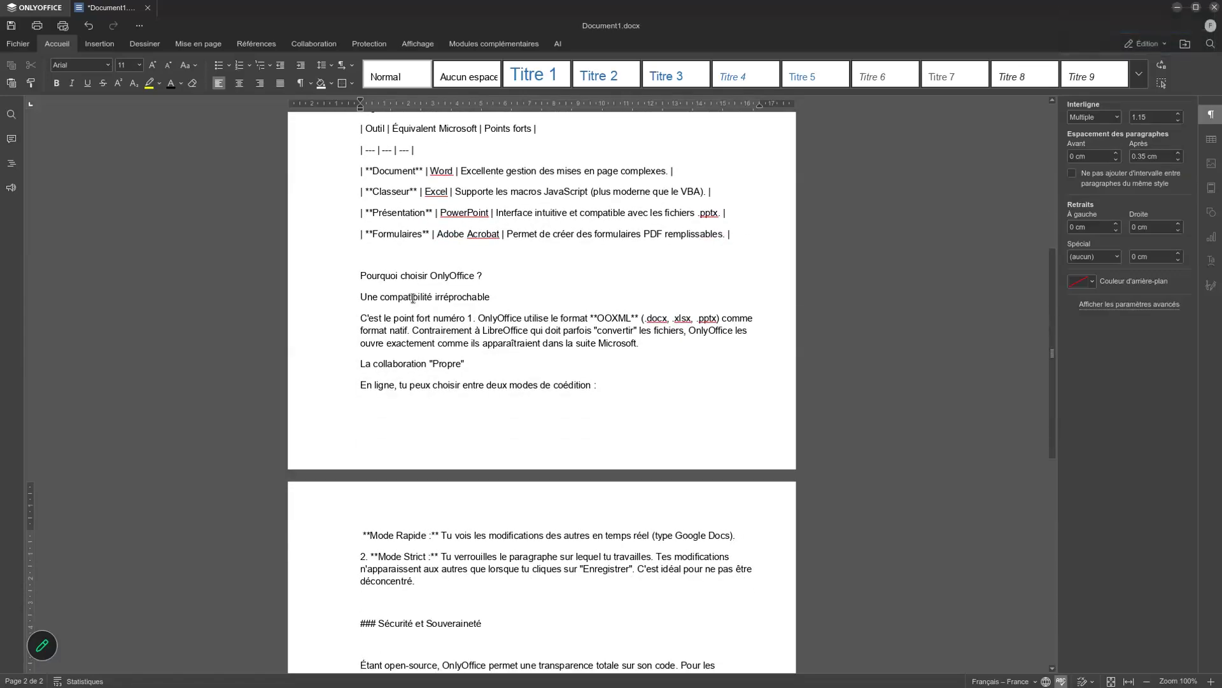
key("Delete")
key("Down")
key("Delete")
key("Delete")
key("Delete")
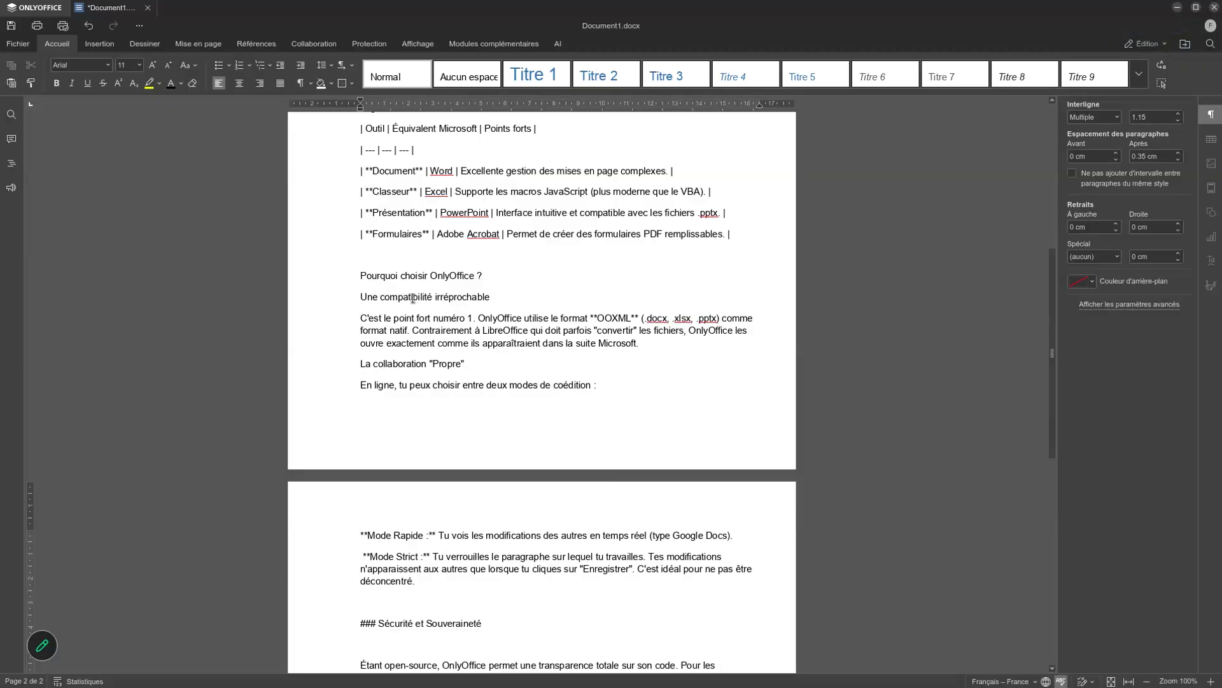
- Remove the "###" prefix from the "Sécurité et Souveraineté" subheading and the blank lines directly above and below it
key("Down")
key("Down")
key("Delete")
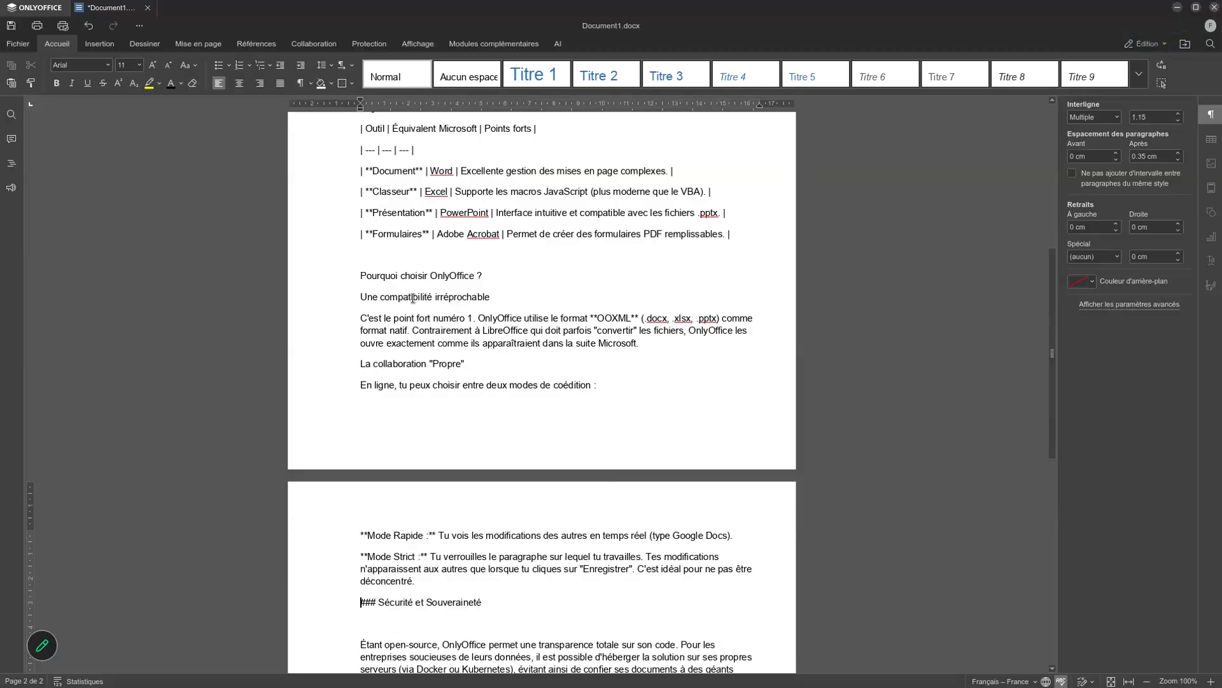
key("Delete")
key("Delete")
key("Delete")
key("Delete")
key("Delete")
- Delete the second "---" separator with its surrounding blank lines and the ">" marker in front of the "À noter" paragraph
key("Down")
key("Down")
key("Down")
key("Down")
key("Down")
key("Down")
key("Down")
key("Down")
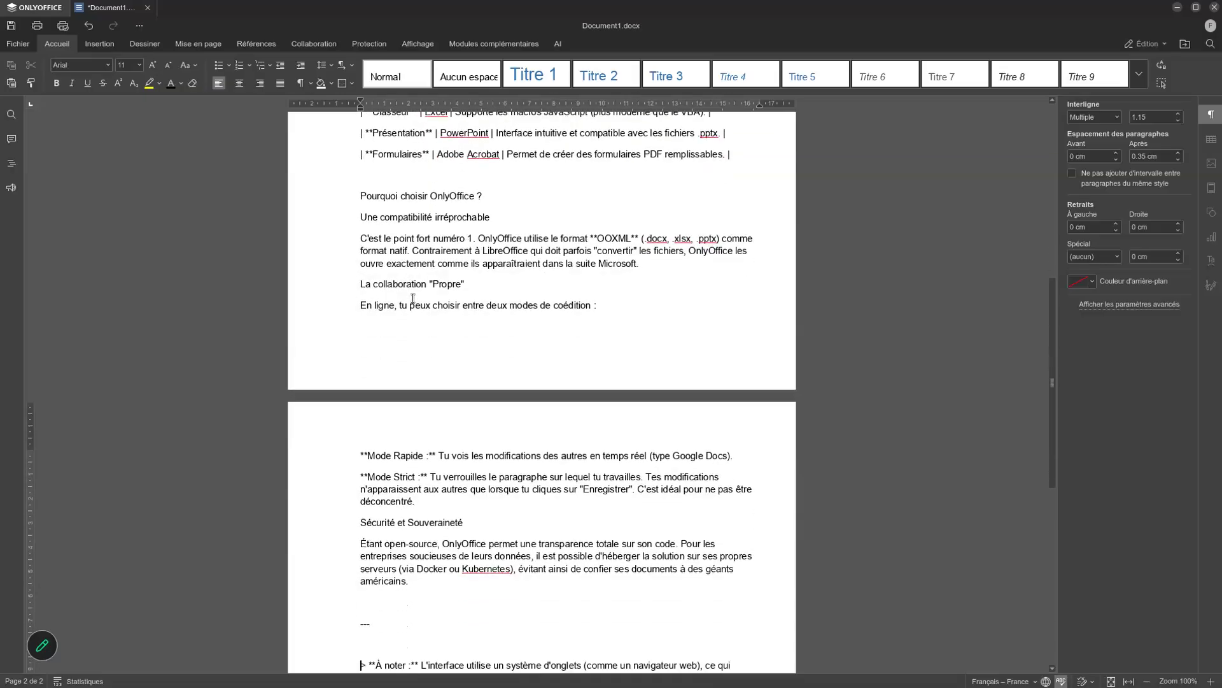
key("Up")
key("Up")
key("Delete")
key("Delete")
key("Delete")
key("Delete")
key("Delete")
key("Delete")
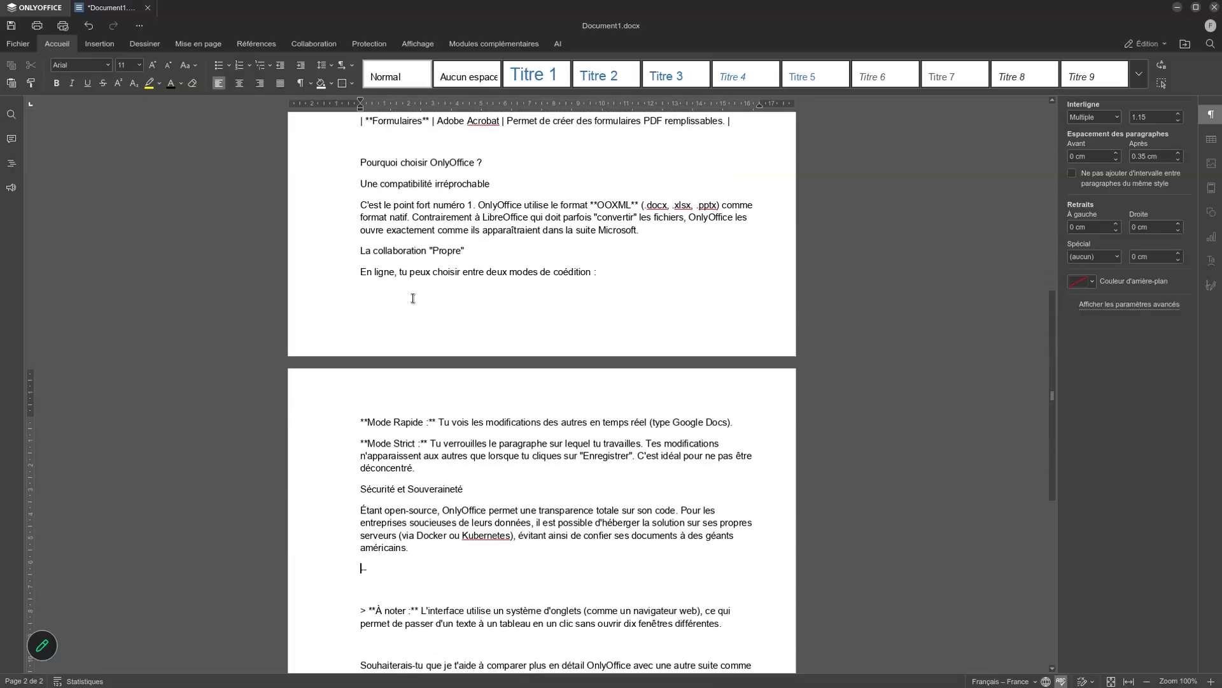
key("Delete")
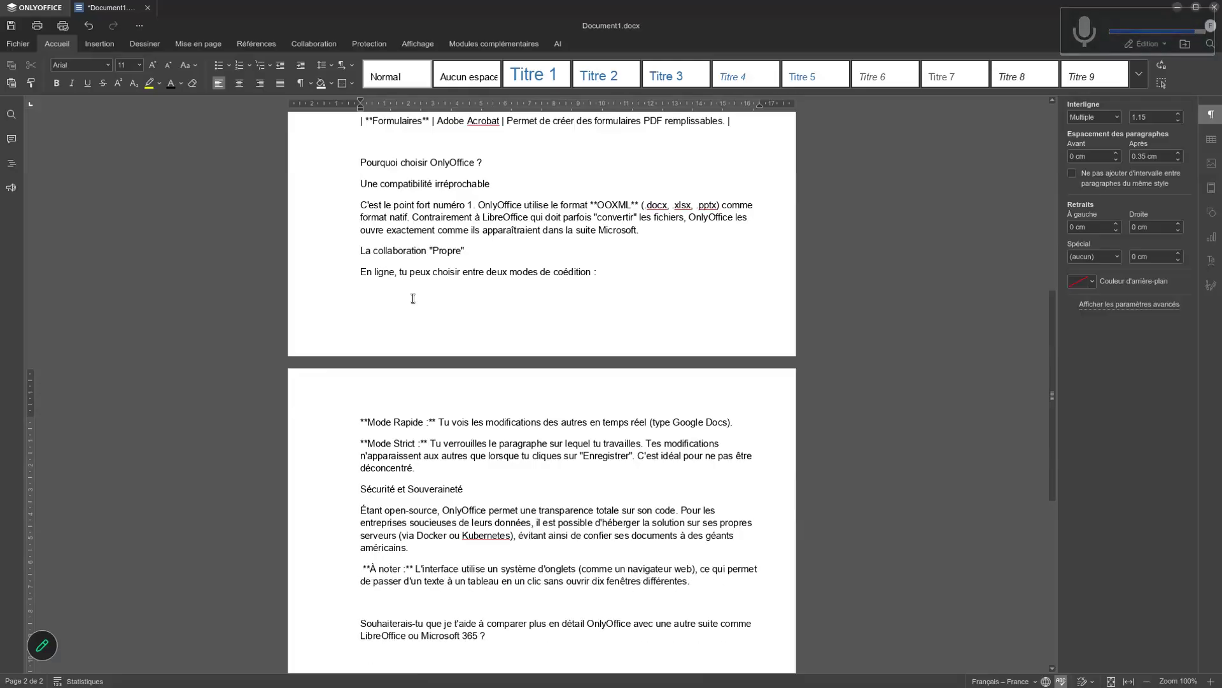
key("Delete")
key("Down")
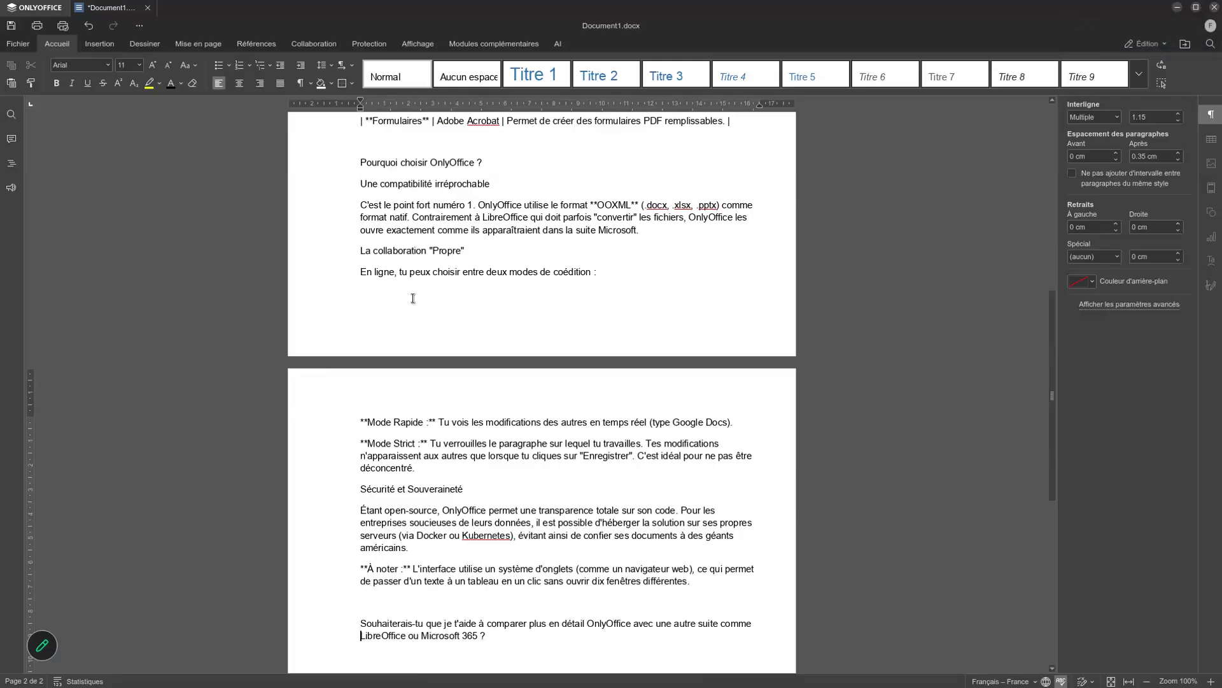
- Add the title line "OnlyOffice la référence" above the opening ONLYOFFICE paragraph at the start of the document
key("Up")
key("Up")
key("Up")
key("Up")
key("Up")
key("Up")
key("Up")
key("Up")
key("Up")
key("Up")
key("Up")
key("Up")
key("Up")
key("Up")
key("Up")
key("Up")
key("Up")
key("Up")
key("Up")
key("Up")
key("Up")
key("Up")
key("Up")
key("Up")
key("Up")
key("Up")
key("Up")
key("Up")
key("Up")
key("Up")
key("Up")
key("Up")
key("Up")
key("Up")
key("Up")
key("Up")
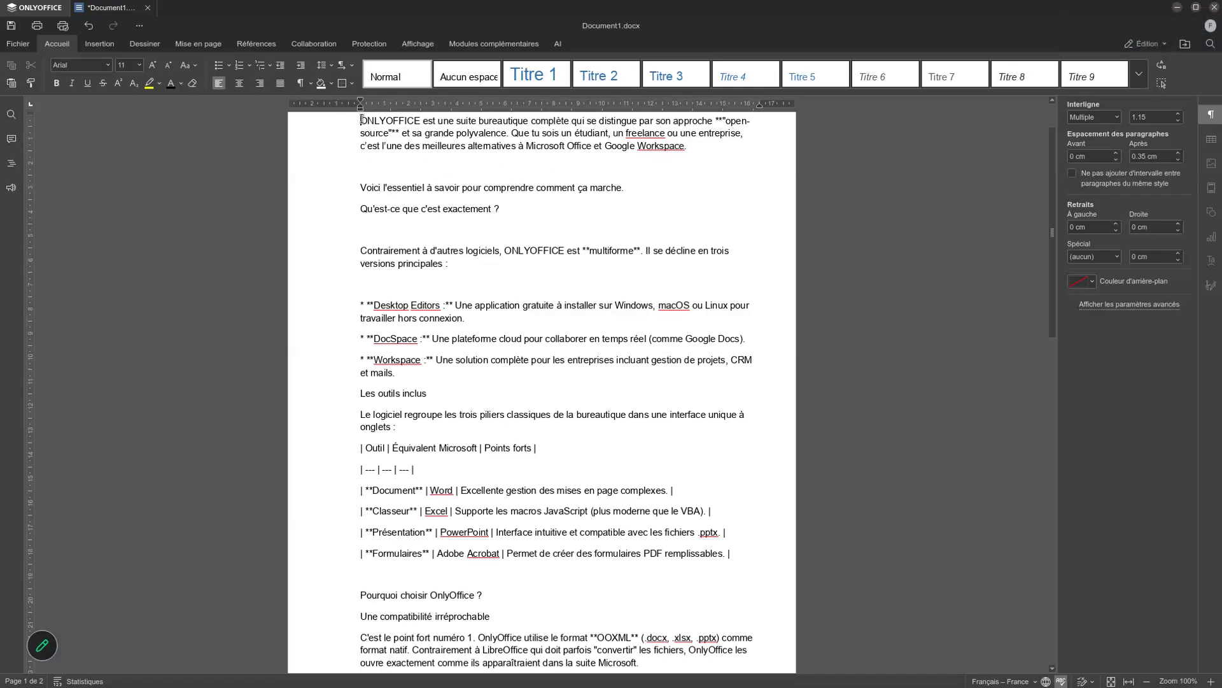
key("Return")
key("Return")
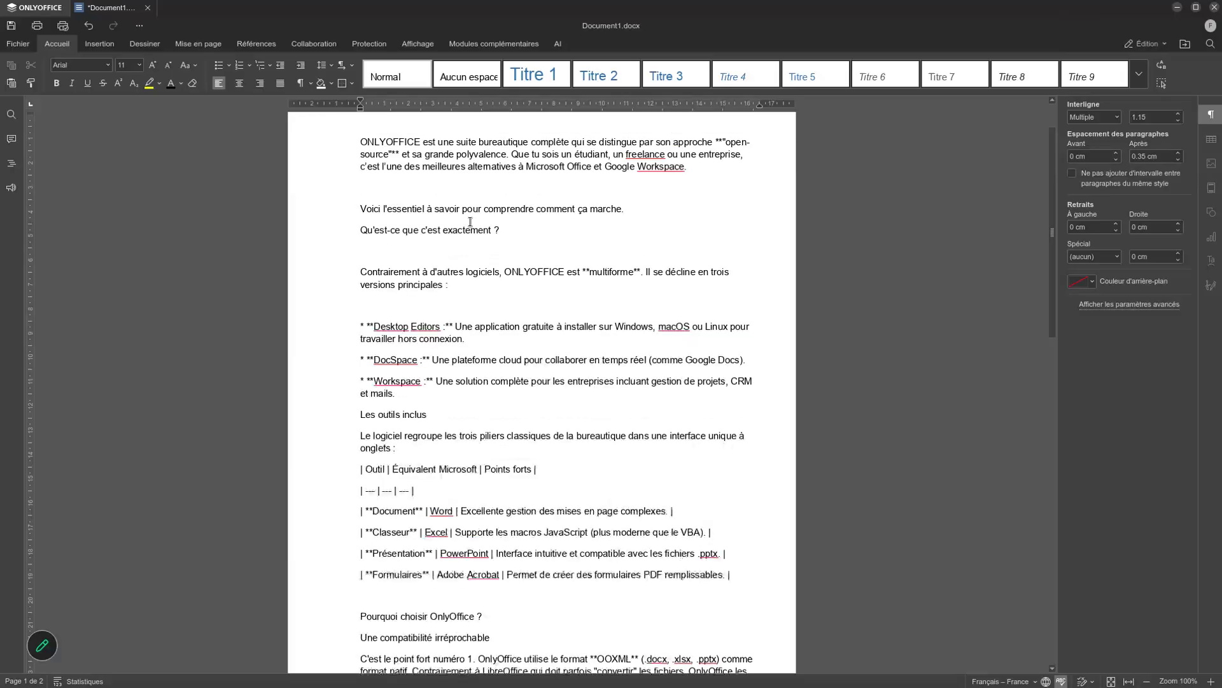
key("Up")
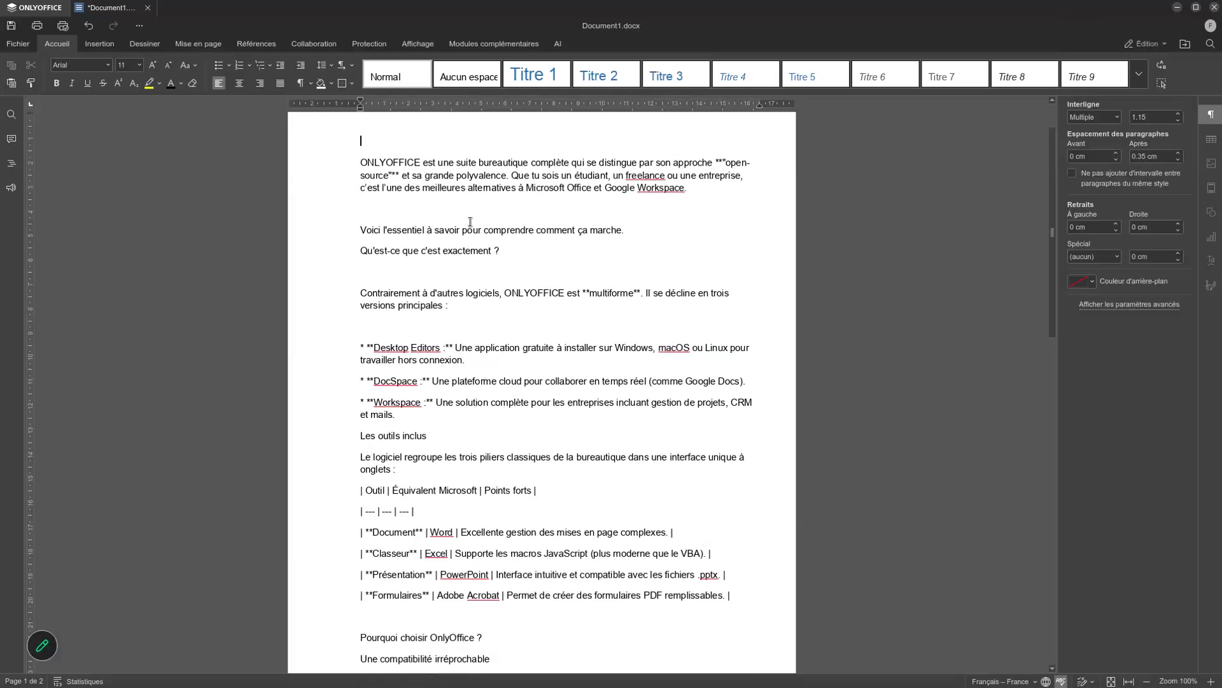
type("OnlyOffice la référence")
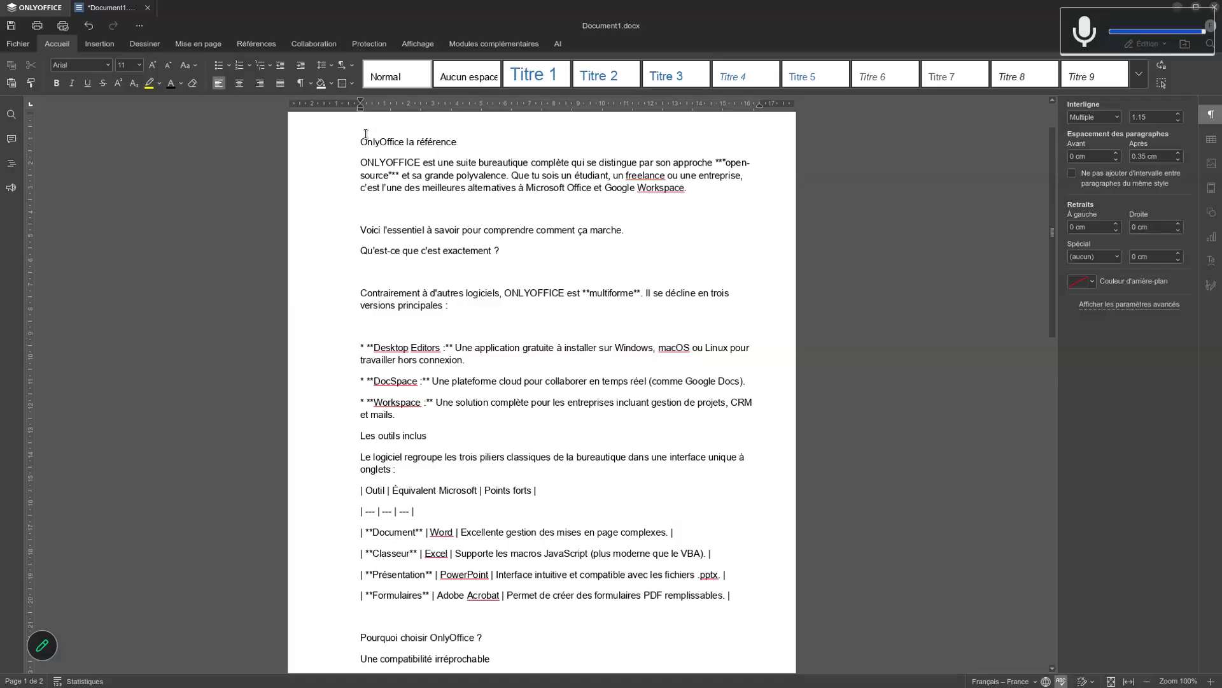
- Format the "OnlyOffice la référence" title with the Titre 1 style, underline and bold, and add a blank line below it
left_click_drag(360, 138, 462, 140)
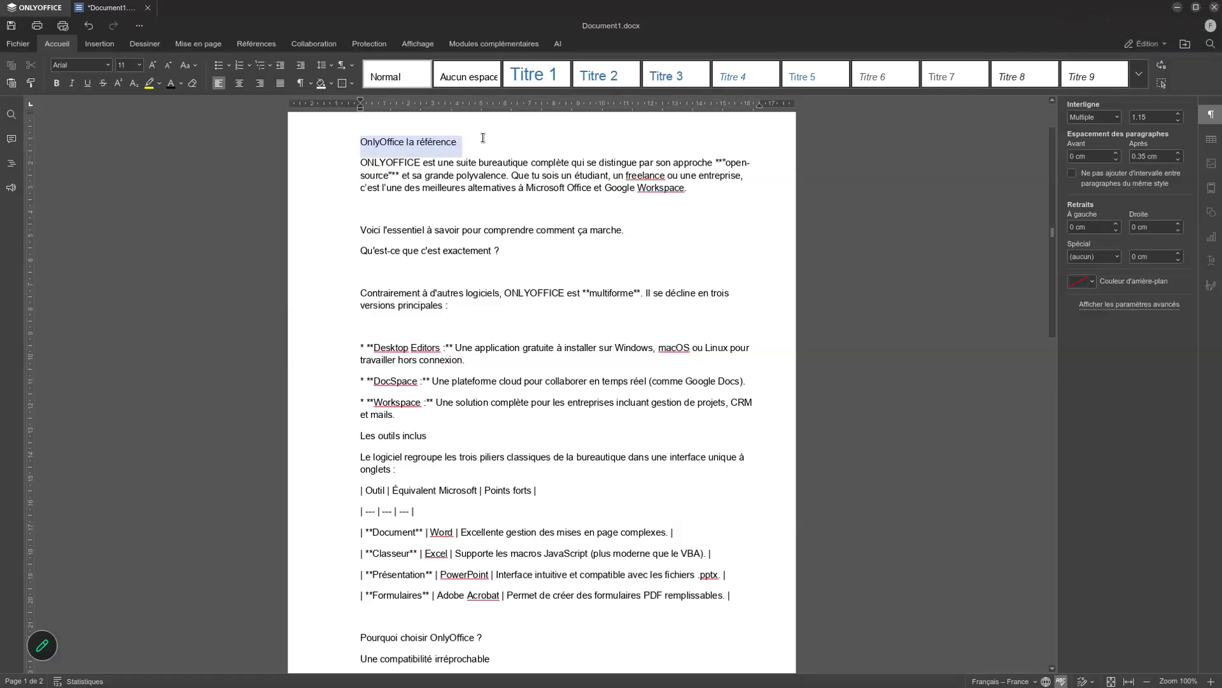
left_click(530, 74)
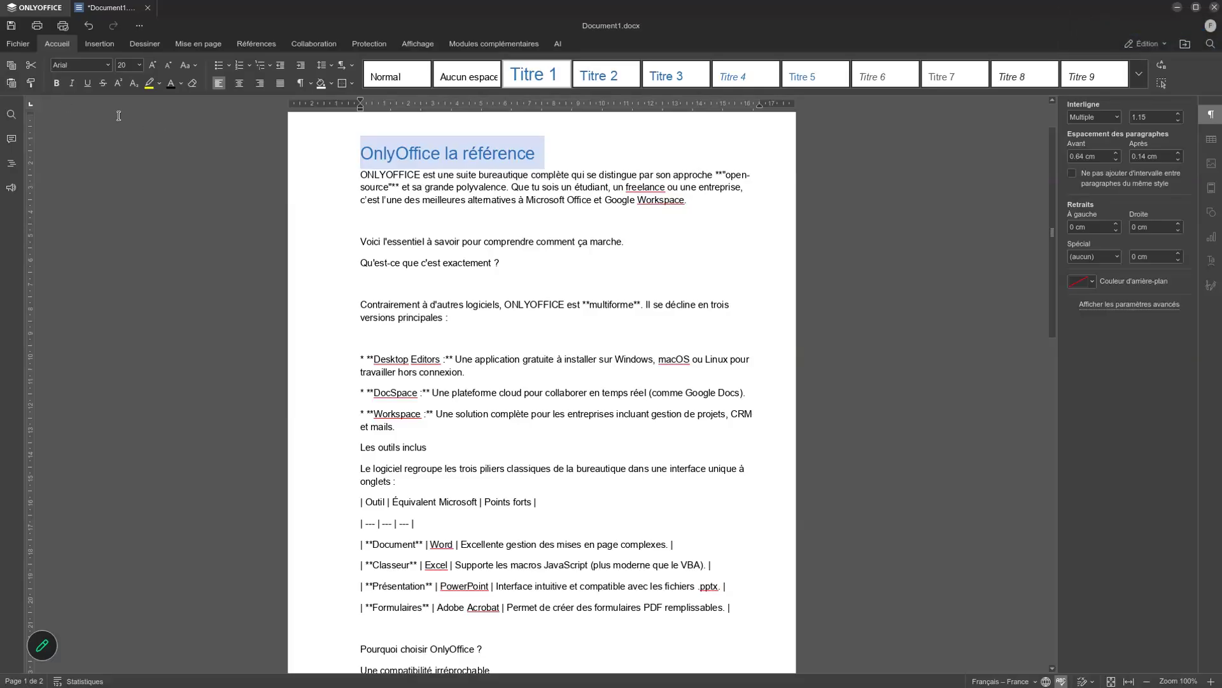
left_click(88, 84)
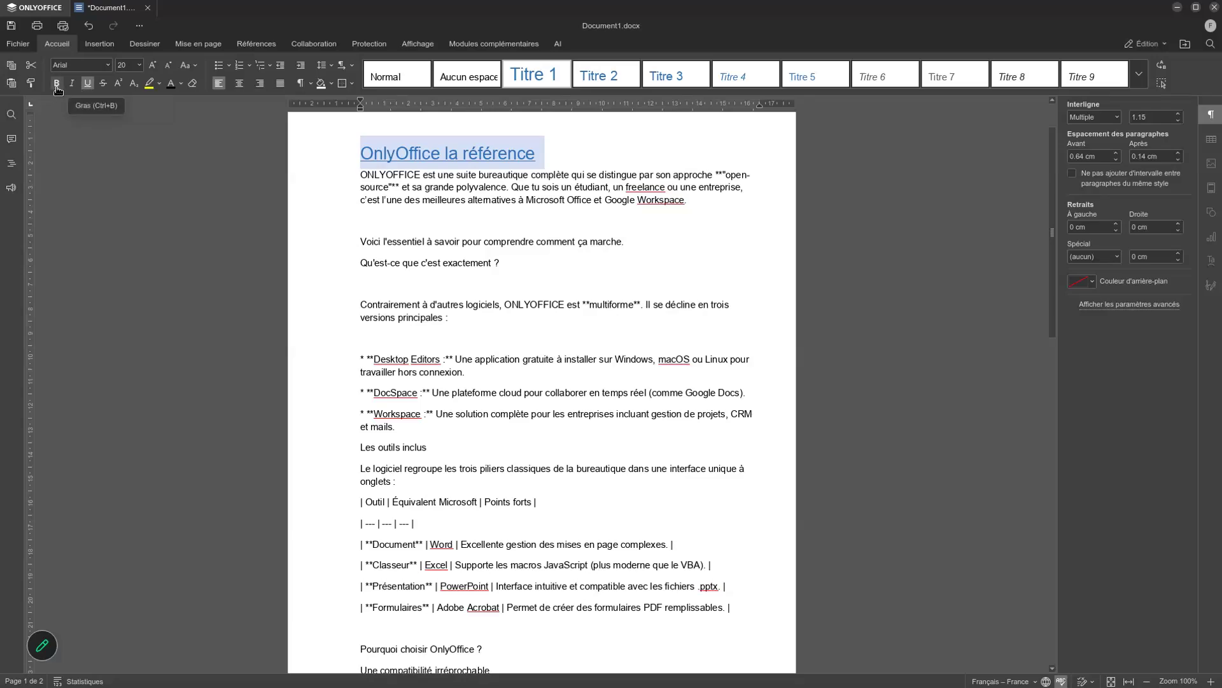
left_click(57, 84)
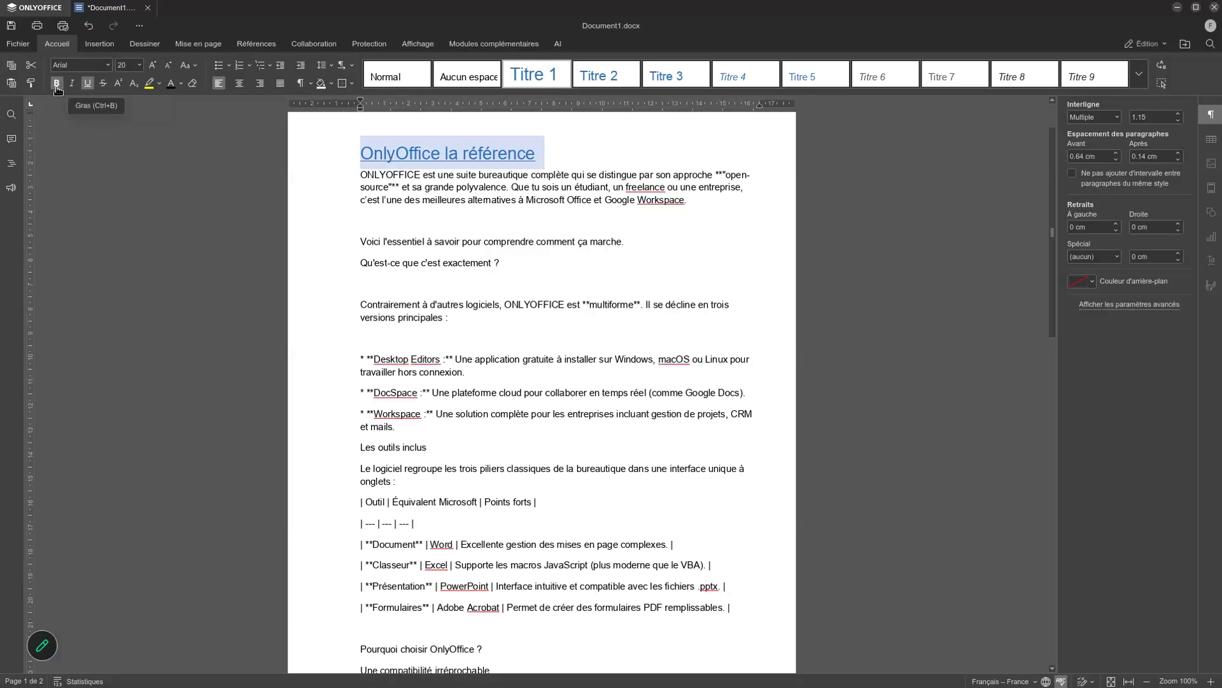
left_click(360, 177)
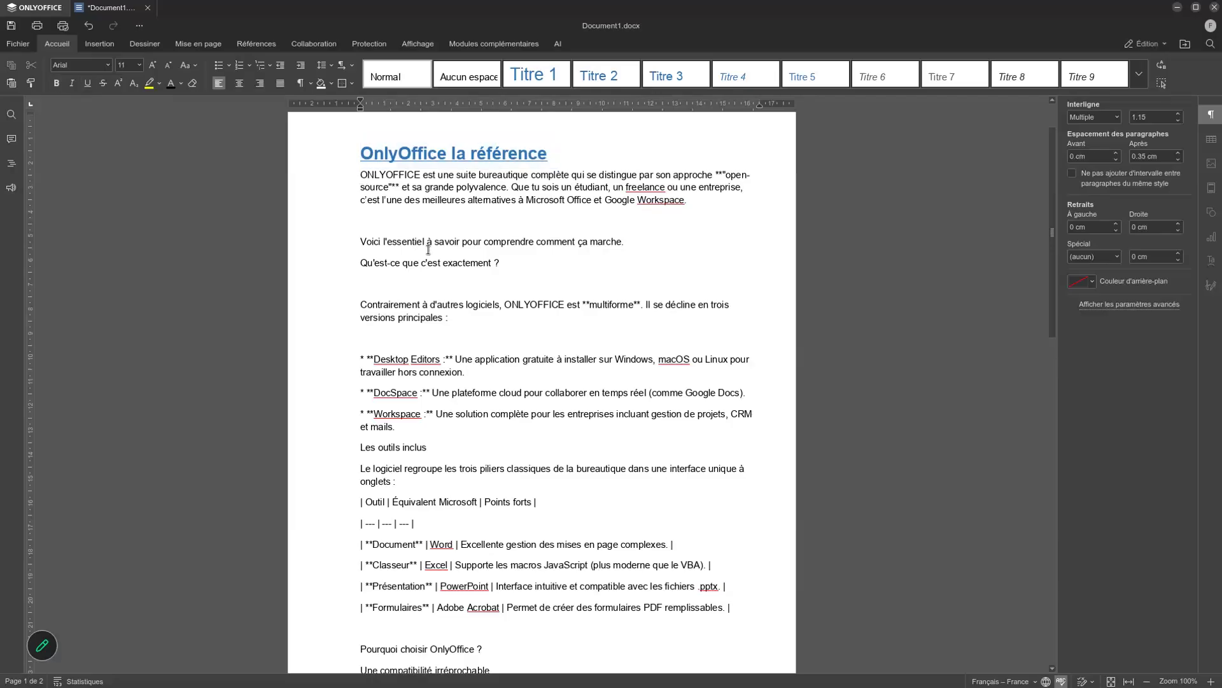
key("Return")
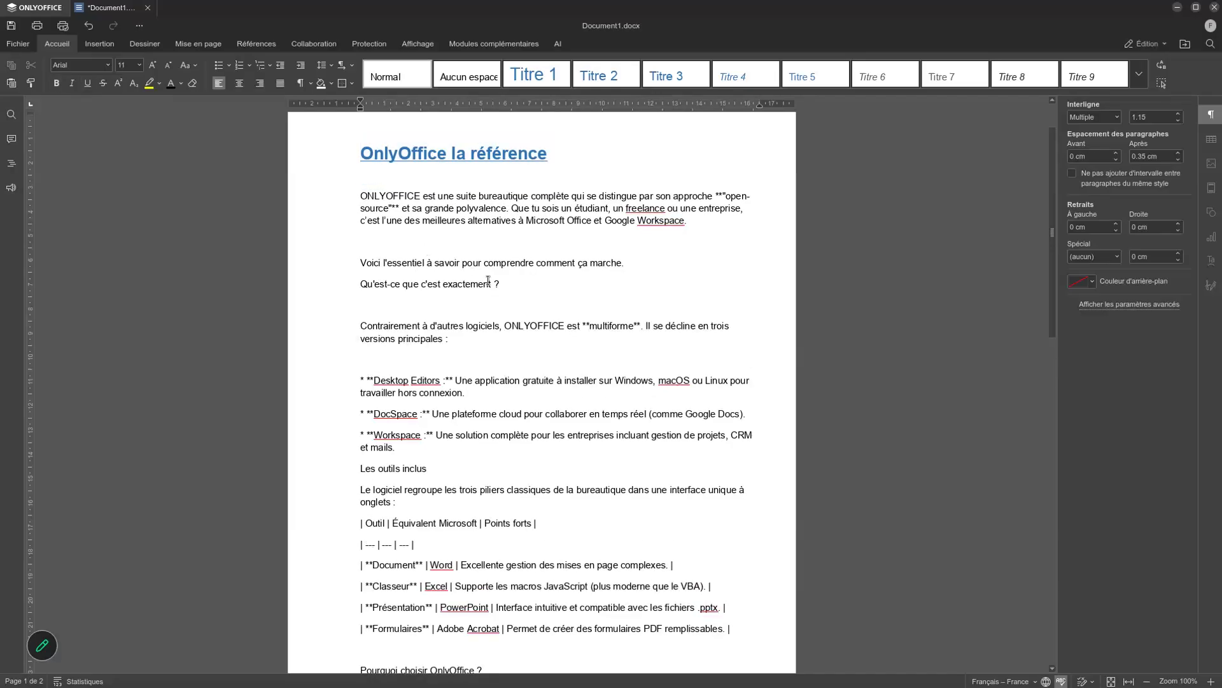
- Remove the blank lines directly above and below the paragraph starting "Contrairement à d'autres logiciels"
left_click(369, 307)
key("Delete")
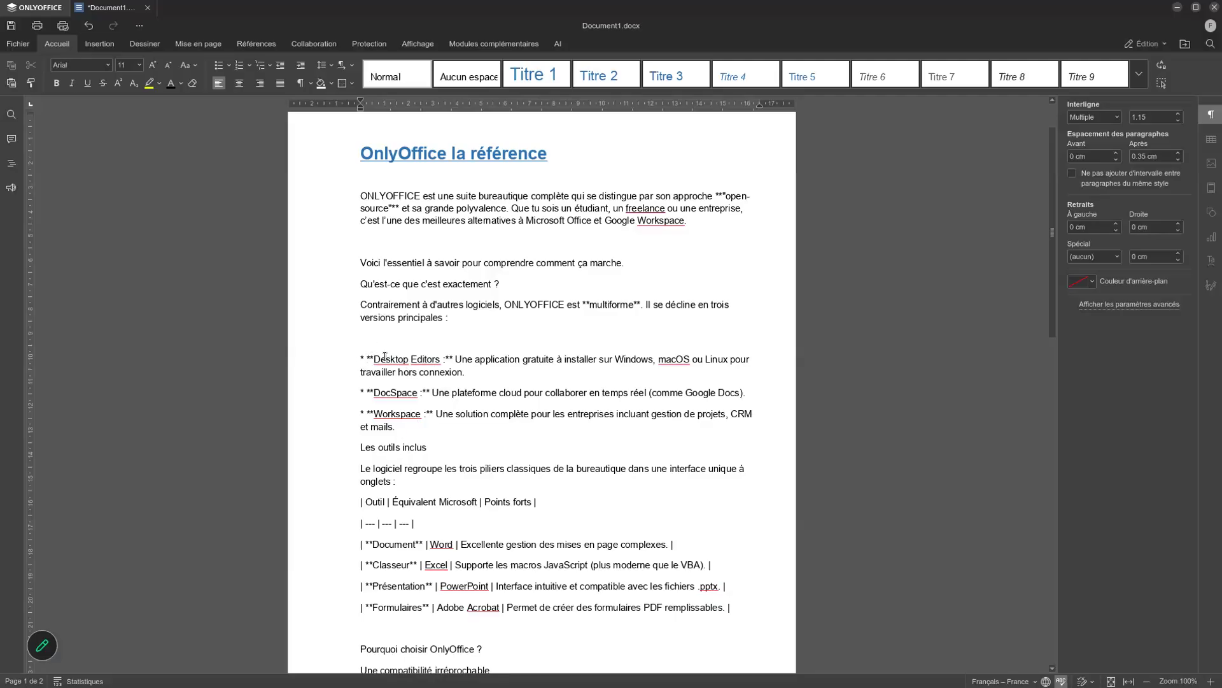
left_click(362, 335)
key("Delete")
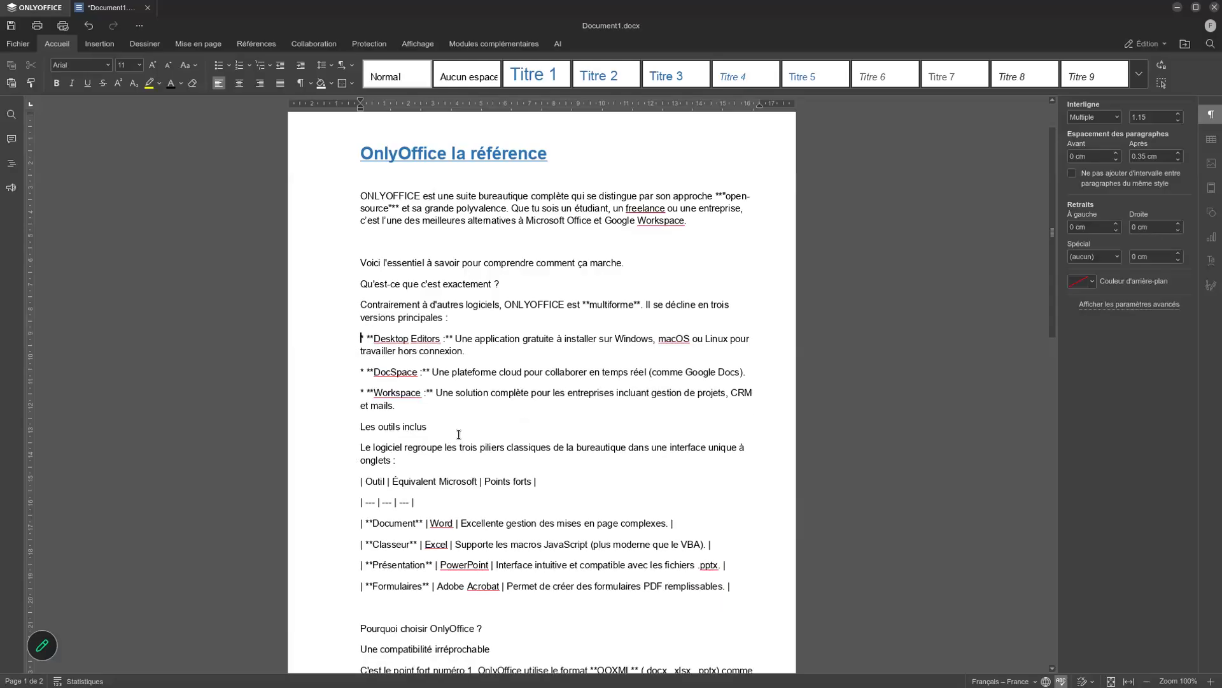
- Remove the "* **" prefix and the "**" after the colon from the "Desktop Editors" paragraph
key("Delete")
key("Delete")
key("Delete")
key("Delete")
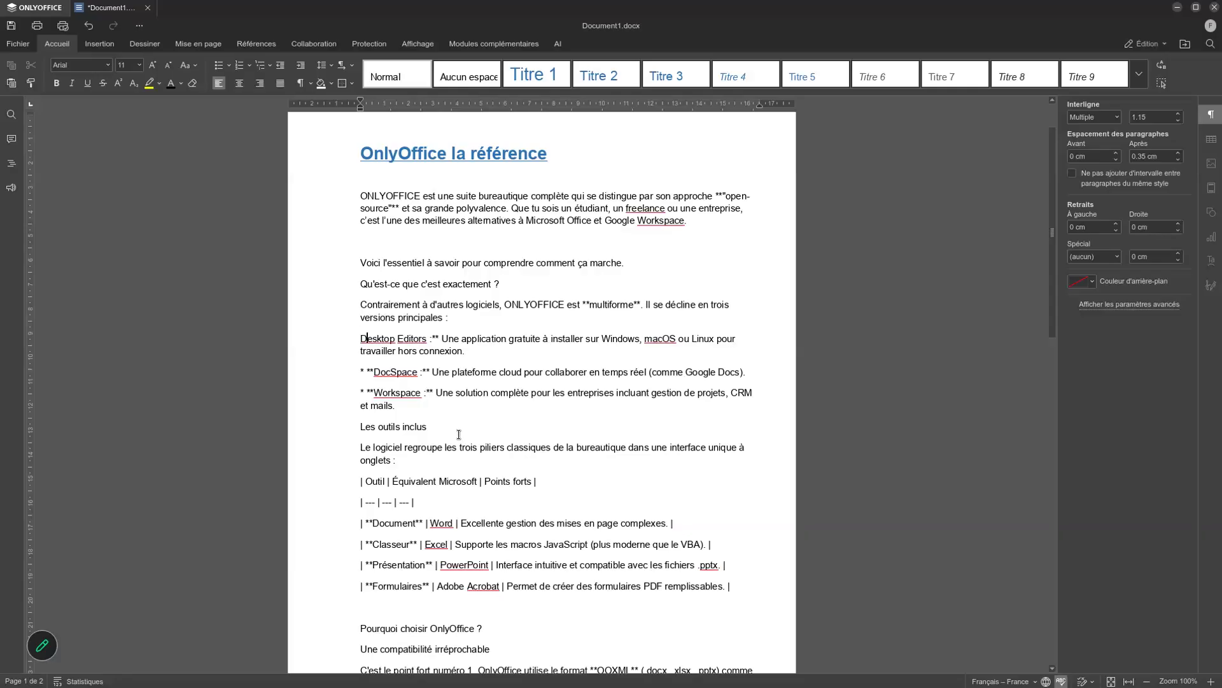
key("Right")
key("Right")
key("Right")
key("Right")
key("Right")
key("Right")
key("Right")
key("Right")
key("Right")
key("Right")
key("Right")
key("Right")
key("Right")
key("Right")
key("Delete")
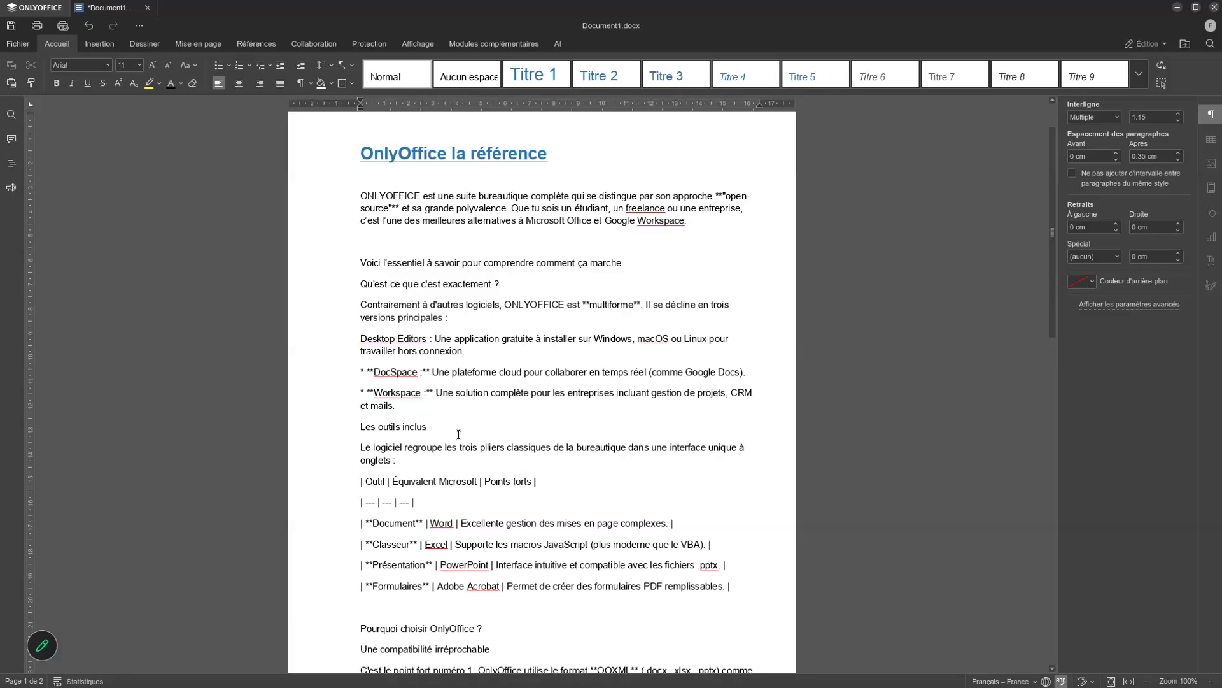
- Remove the "* **" prefix and the "**" after the colon from the "DocSpace" paragraph
key("Left")
key("Left")
key("Delete")
key("Delete")
key("Delete")
key("Left")
key("Left")
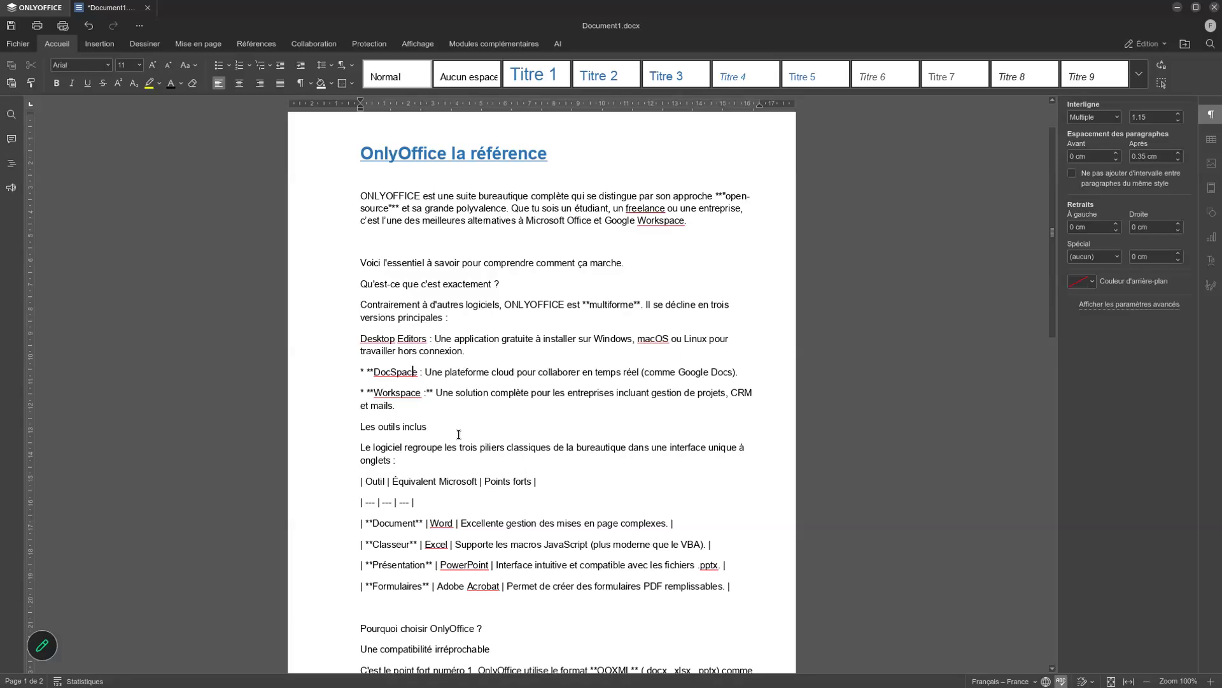
key("Left")
key("Left")
key("Left")
key("Left")
key("Left")
key("Left")
key("Left")
key("Delete")
key("Delete")
key("Delete")
key("Delete")
key("Delete")
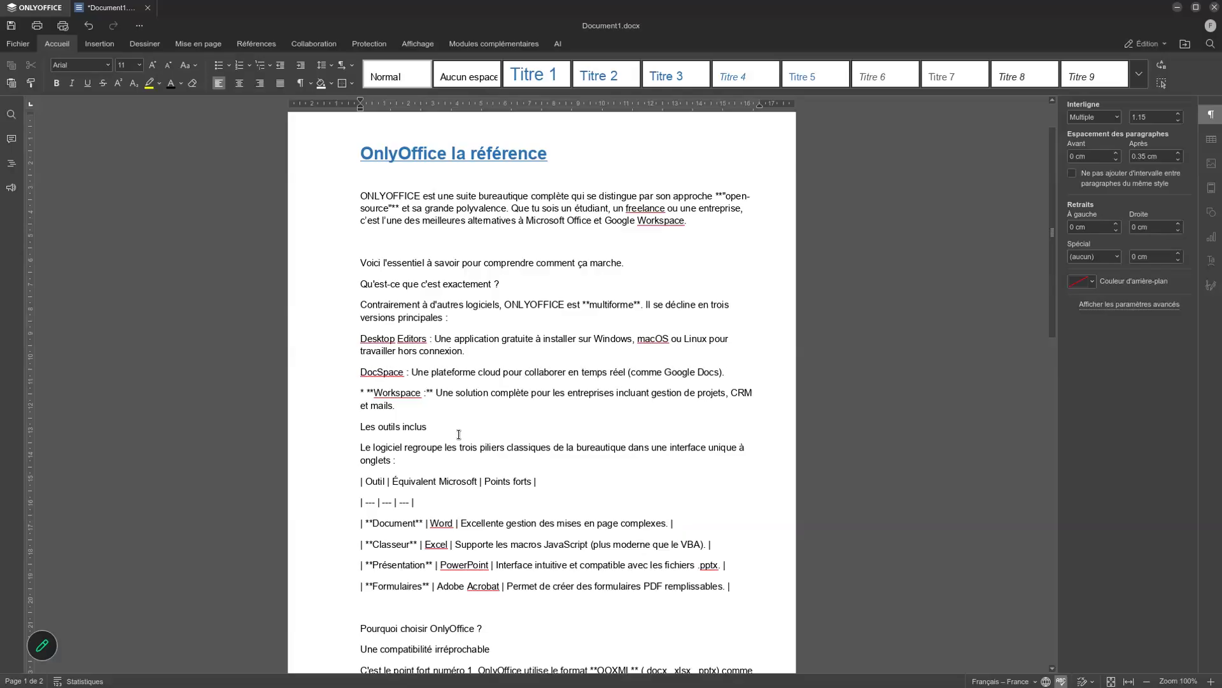
- Remove the "* **" prefix and the "**" with its following space after the colon from the "Workspace" paragraph
key("Delete")
key("Delete")
key("Delete")
key("Delete")
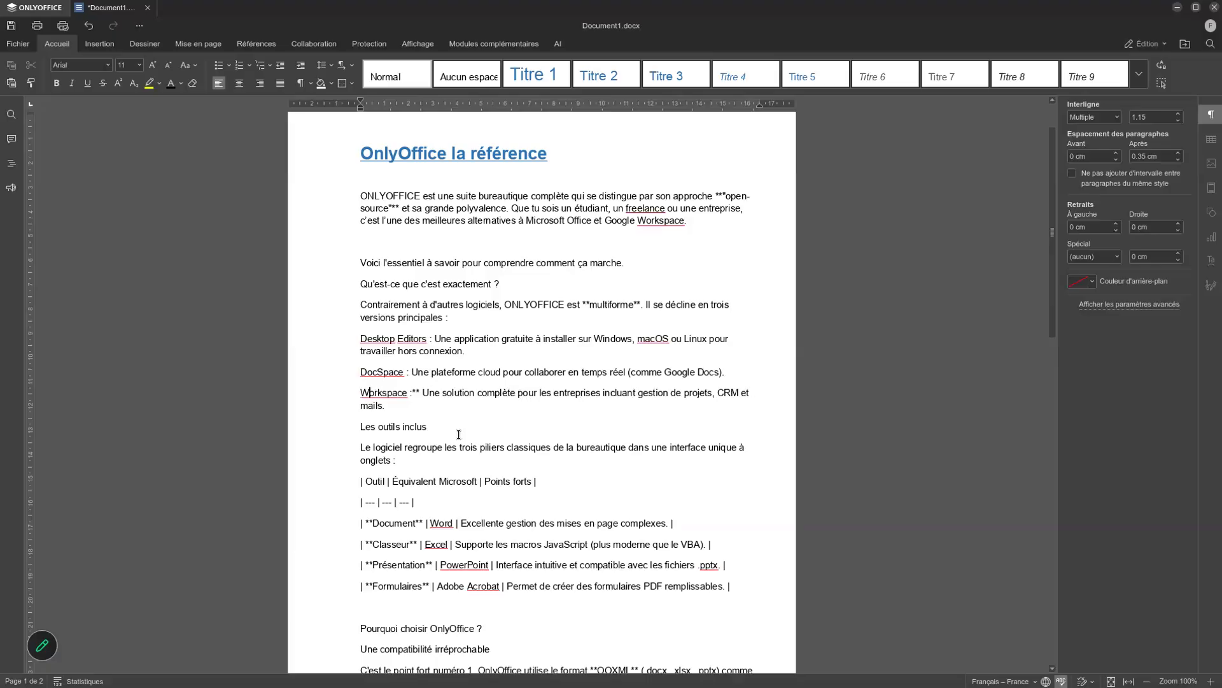
key("Right")
key("Right")
key("Right")
key("Right")
key("Right")
key("Delete")
key("Delete")
key("Delete")
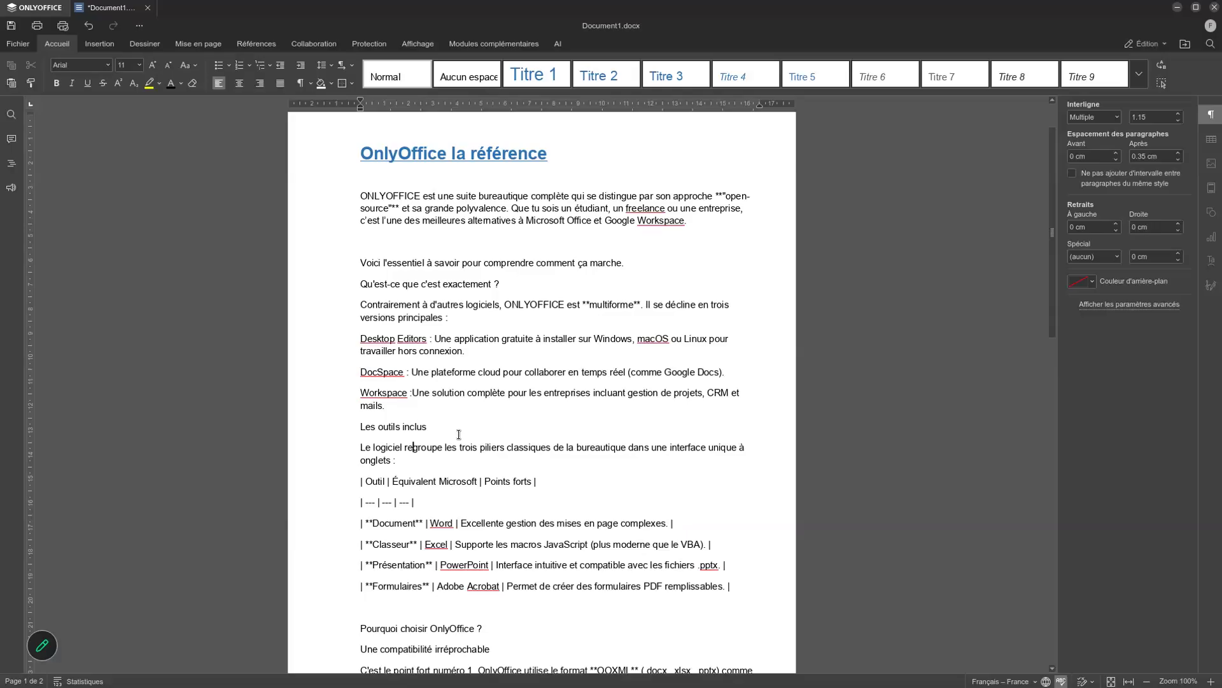
- Insert three blank lines between the "Workspace" paragraph and the "Les outils inclus" subheading
key("Left")
key("Left")
key("Left")
key("Left")
key("Return")
key("Return")
key("Return")
key("Up")
key("Up")
key("Up")
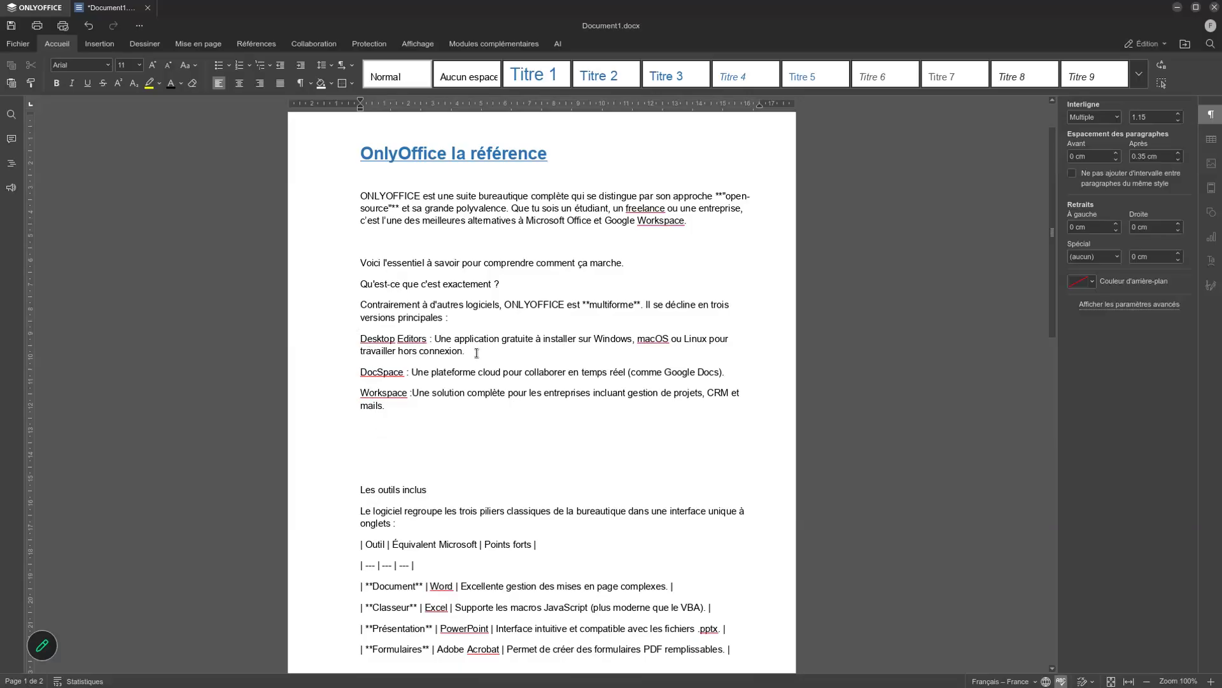
key("Delete")
key("Return")
- Turn the "Desktop Editors", "DocSpace" and "Workspace" paragraphs into a numbered list
left_click_drag(360, 338, 410, 410)
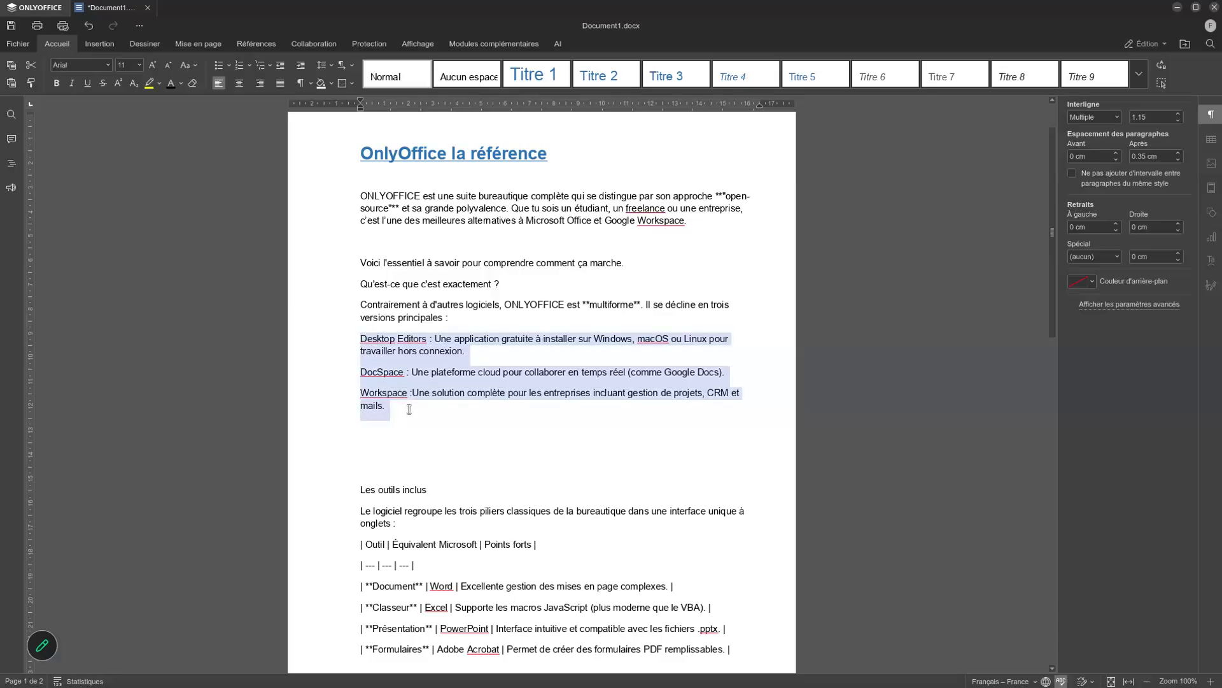
left_click(241, 66)
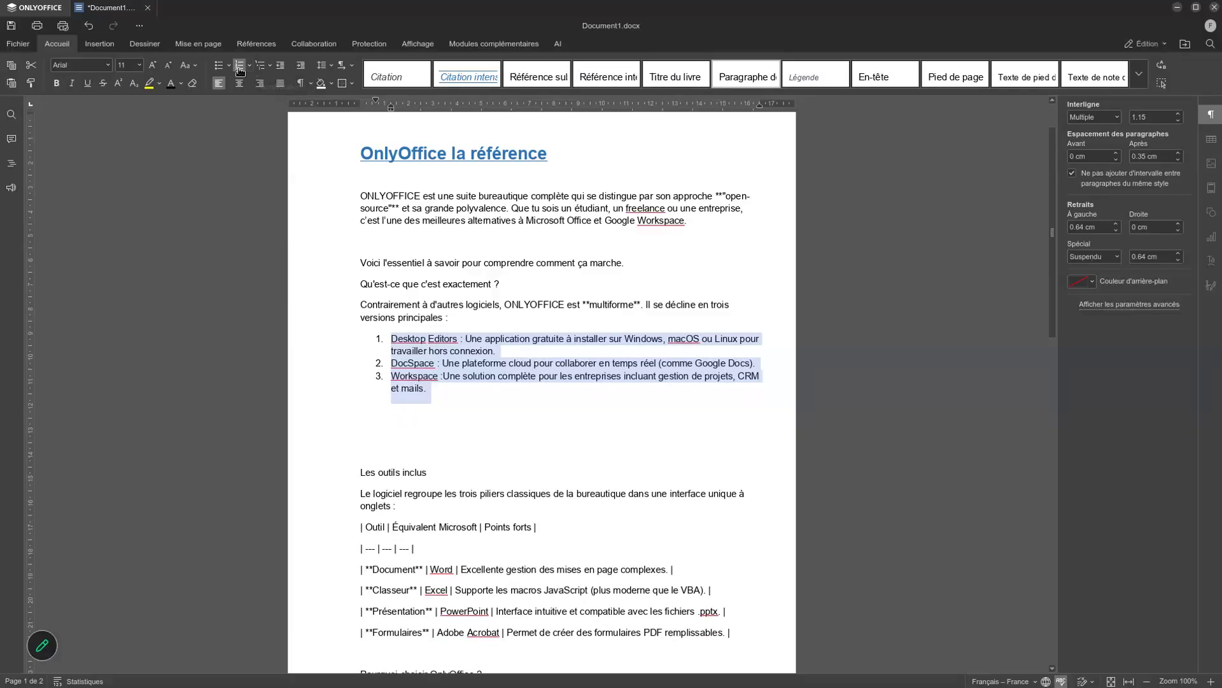
left_click(47, 648)
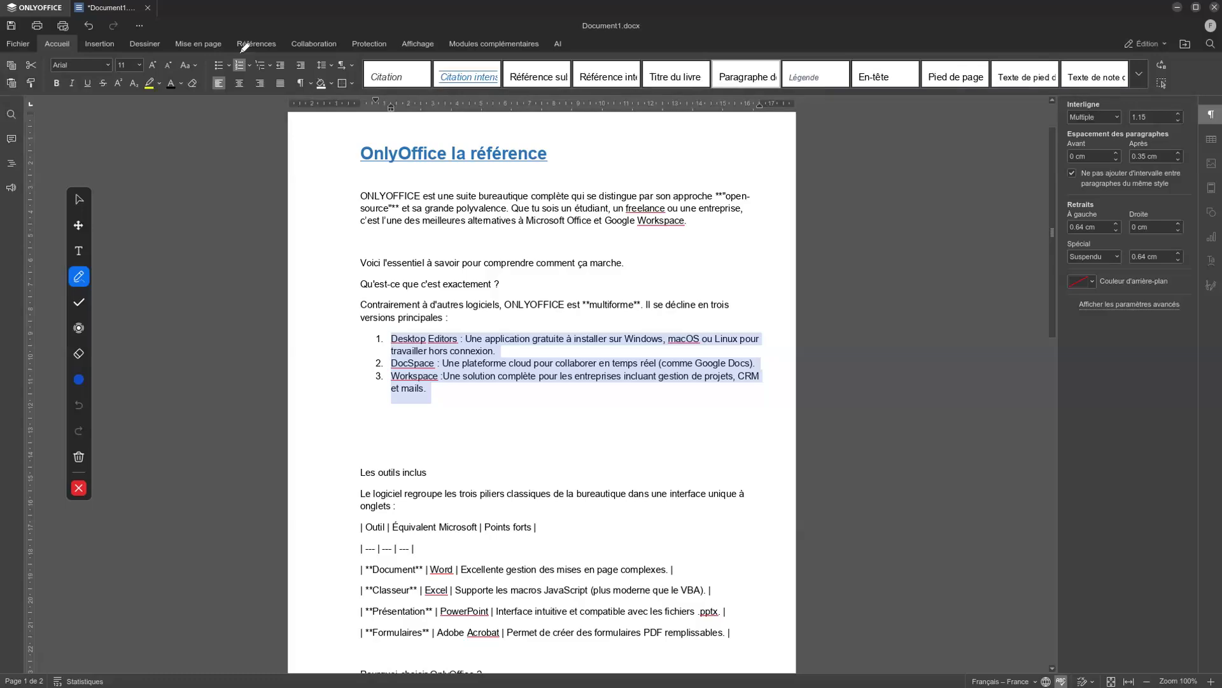
mouse_move(241, 51)
left_mouse_down()
mouse_move(233, 64)
mouse_move(252, 67)
left_mouse_up()
left_click(78, 457)
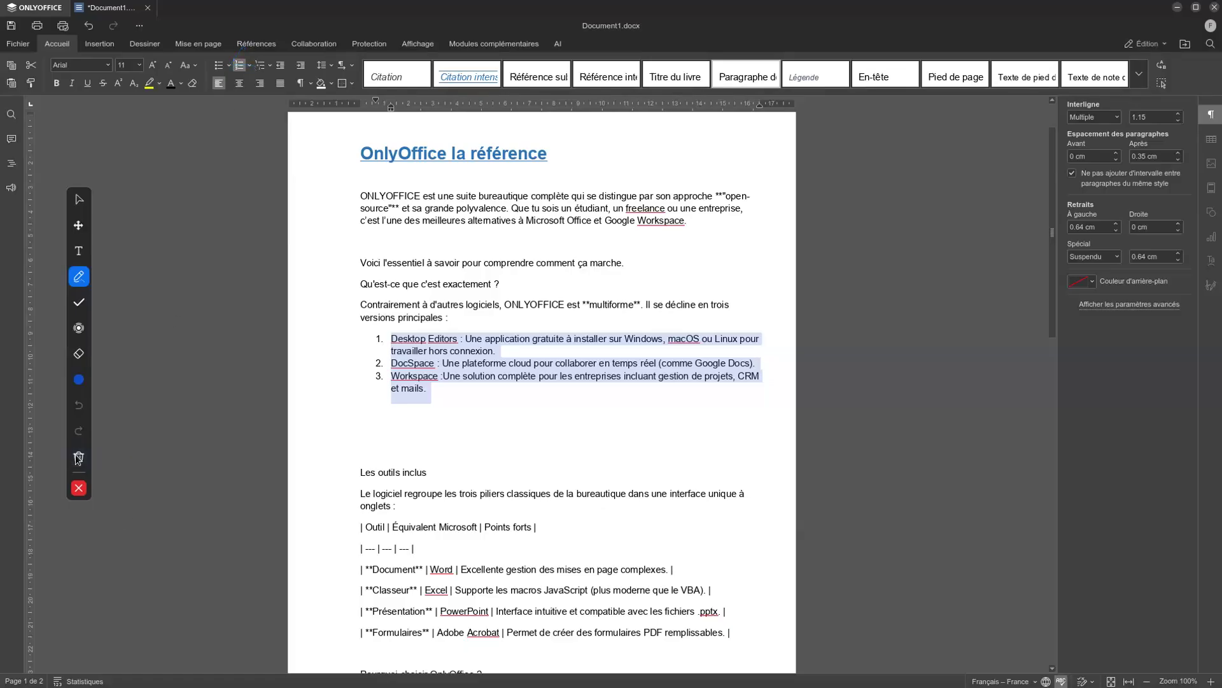
left_click(78, 487)
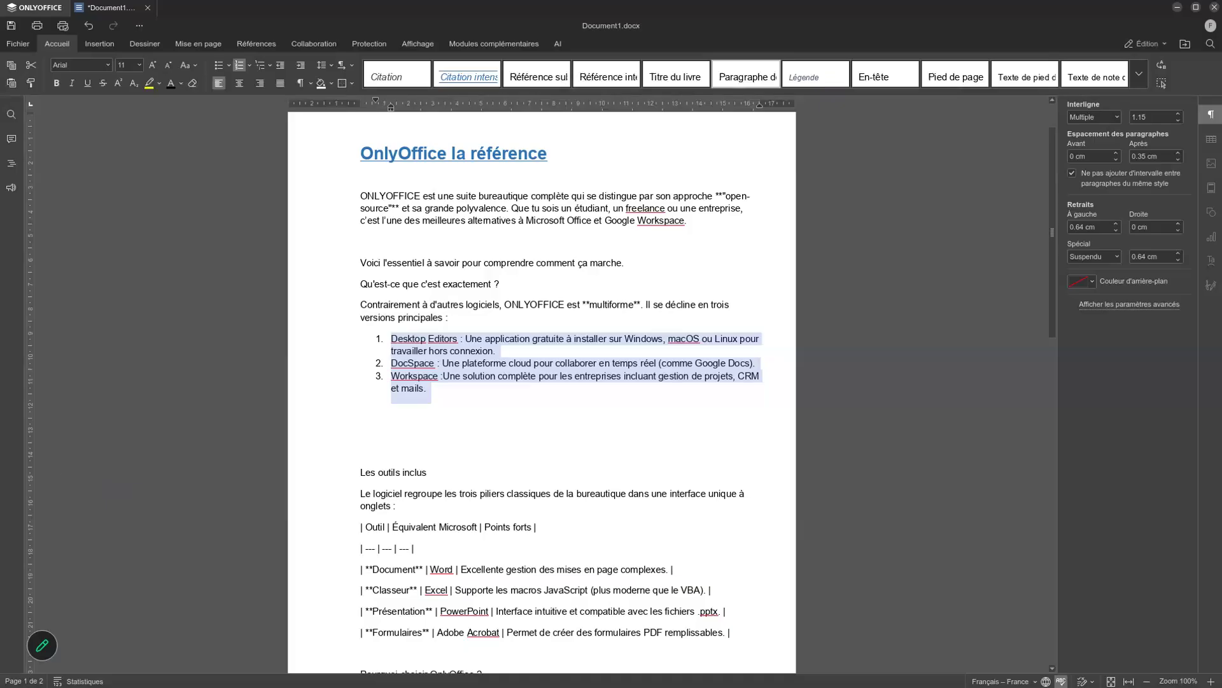
left_click(42, 645)
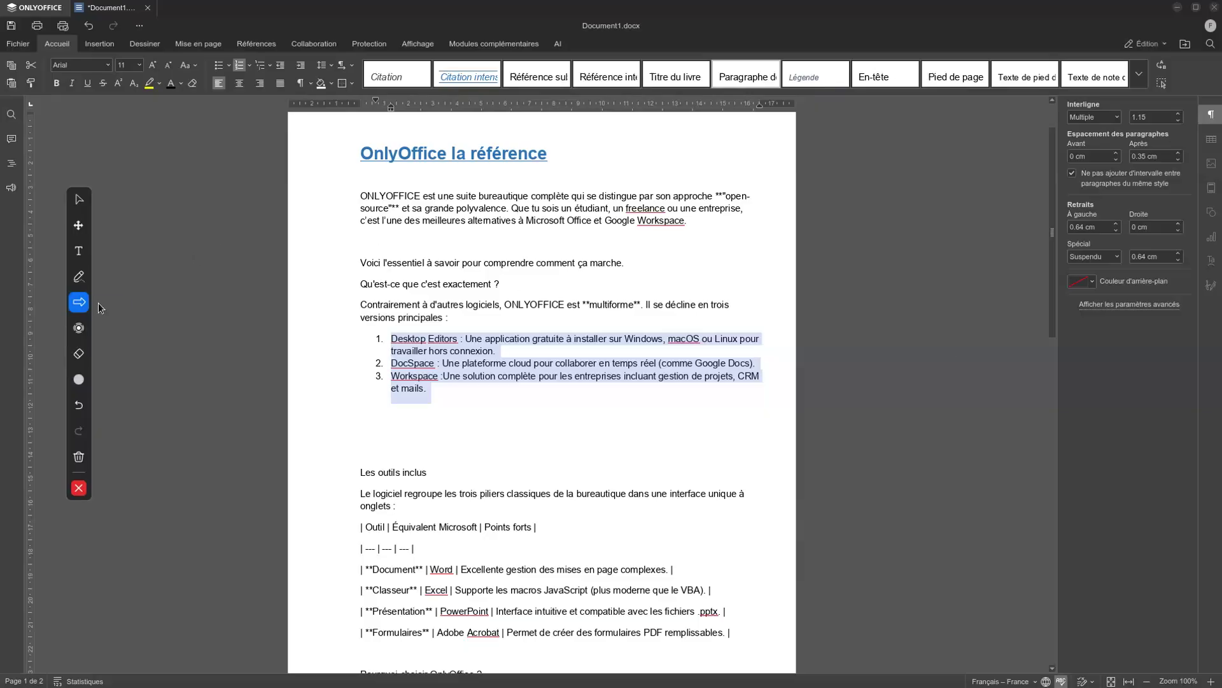
left_click(79, 303)
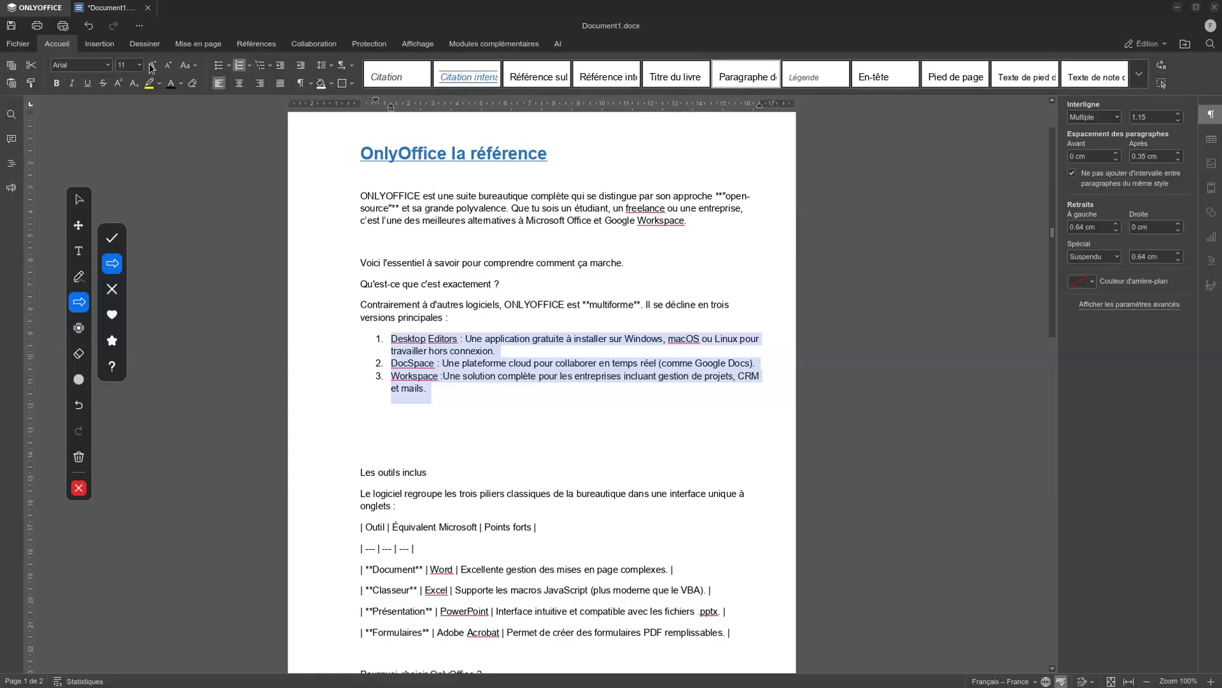
left_click(202, 66)
left_click(82, 457)
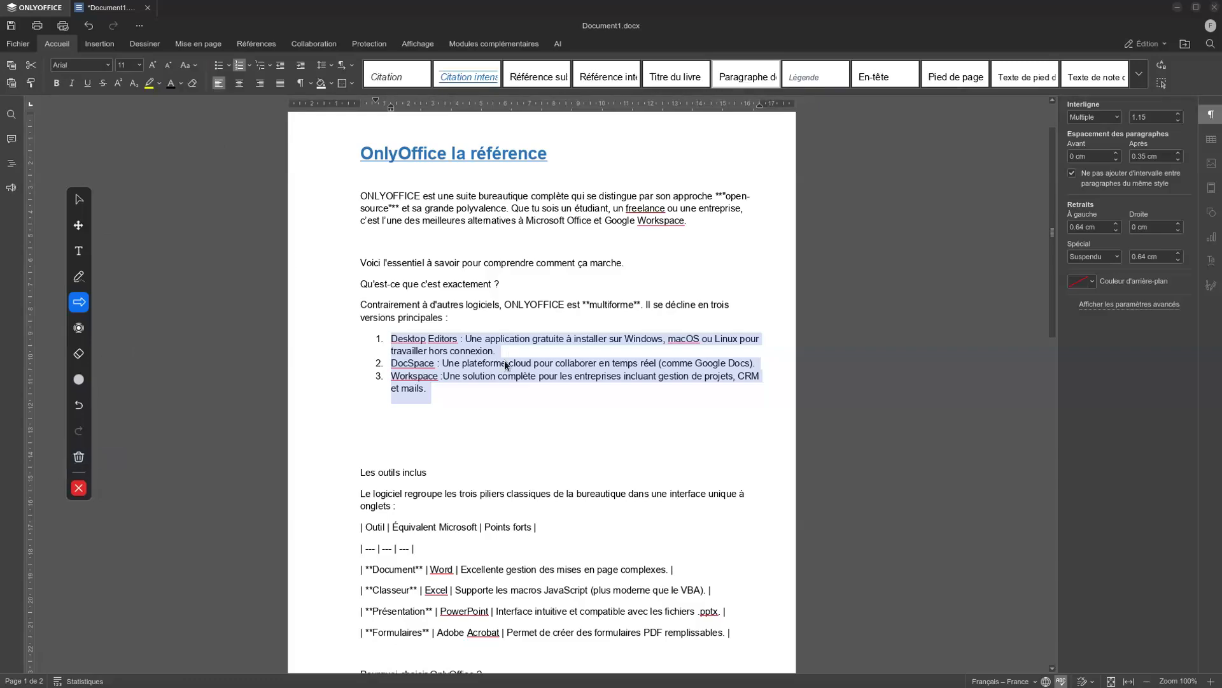
left_click_drag(391, 338, 391, 374)
left_click(79, 457)
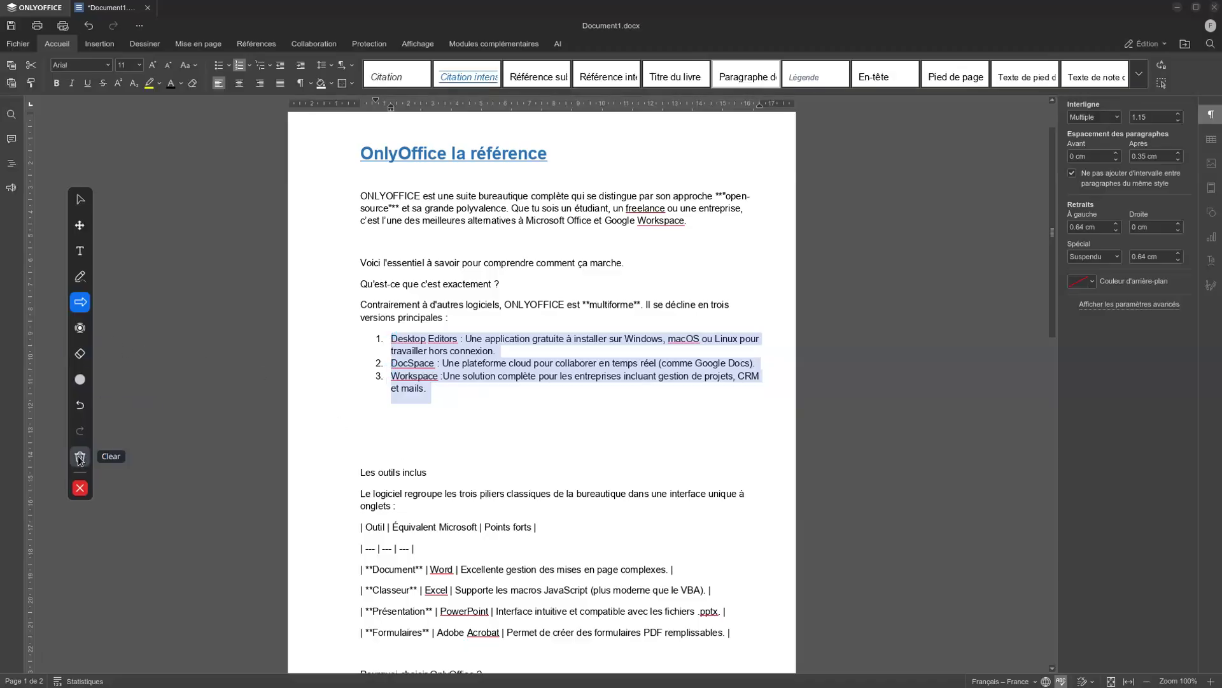
left_click(80, 489)
- Change the "Desktop Editors", "DocSpace" and "Workspace" list to solid round bullets
left_click(493, 367)
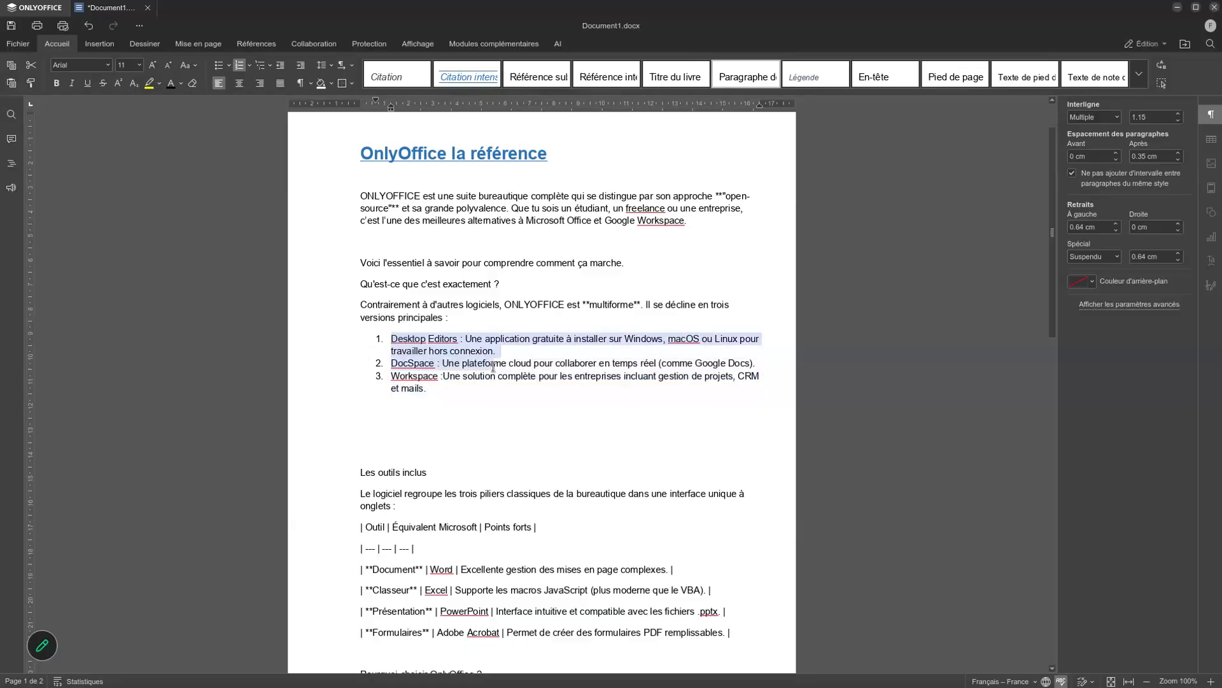
left_click_drag(494, 366, 514, 399)
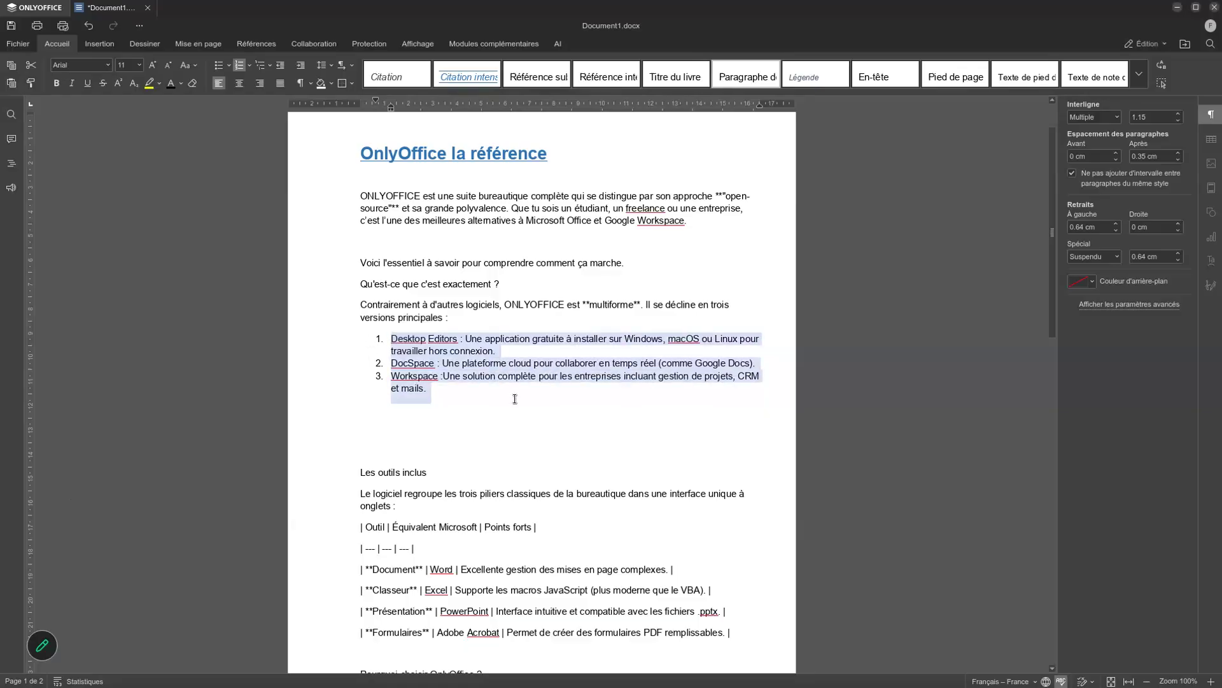
left_click(228, 65)
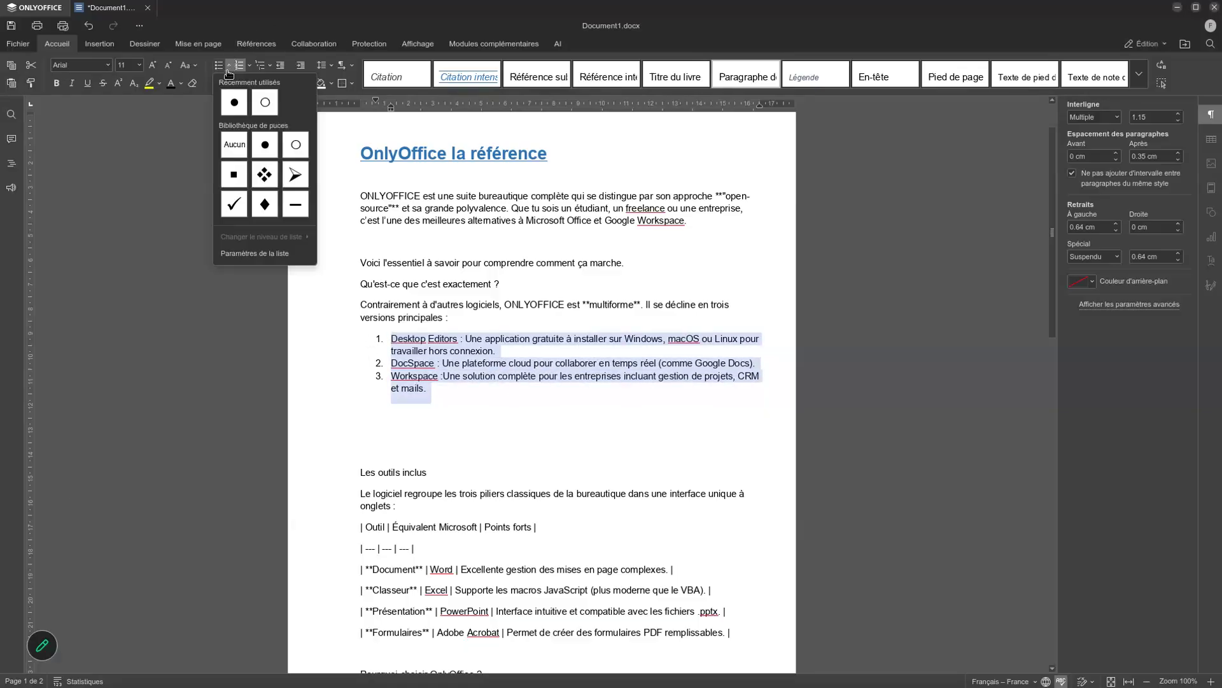
left_click(234, 103)
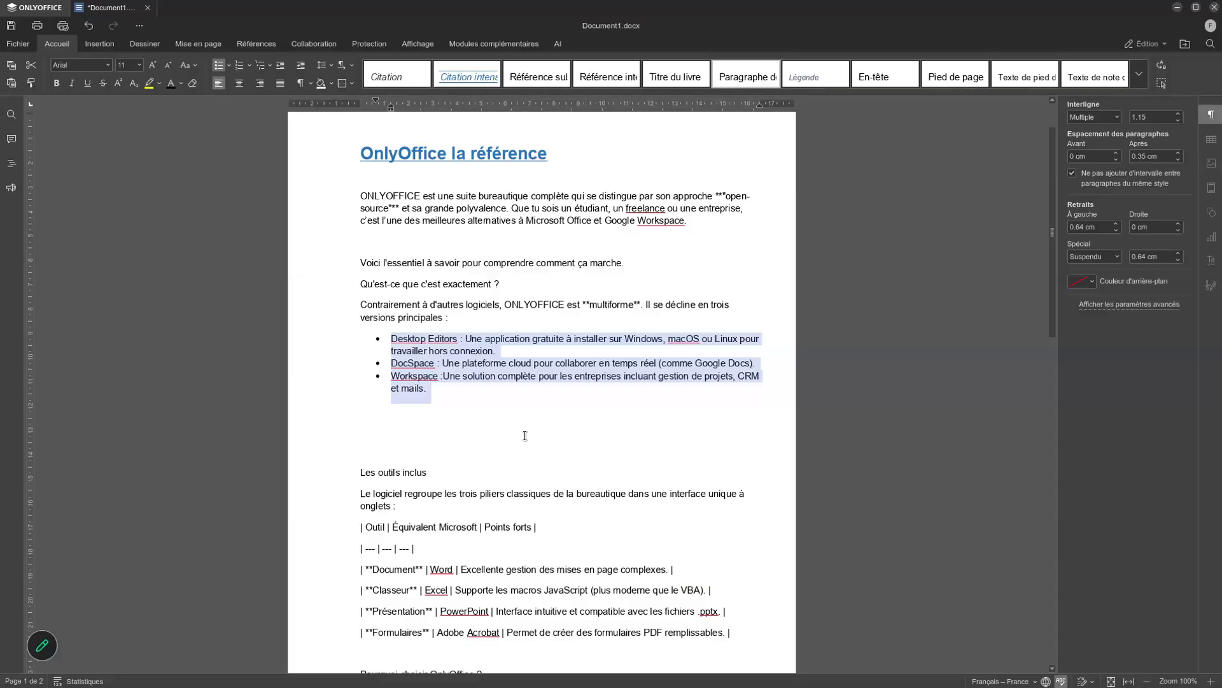
- Delete two of the three blank lines between the bulleted list and the "Les outils inclus" subheading
left_click(372, 431)
key("Delete")
key("Delete")
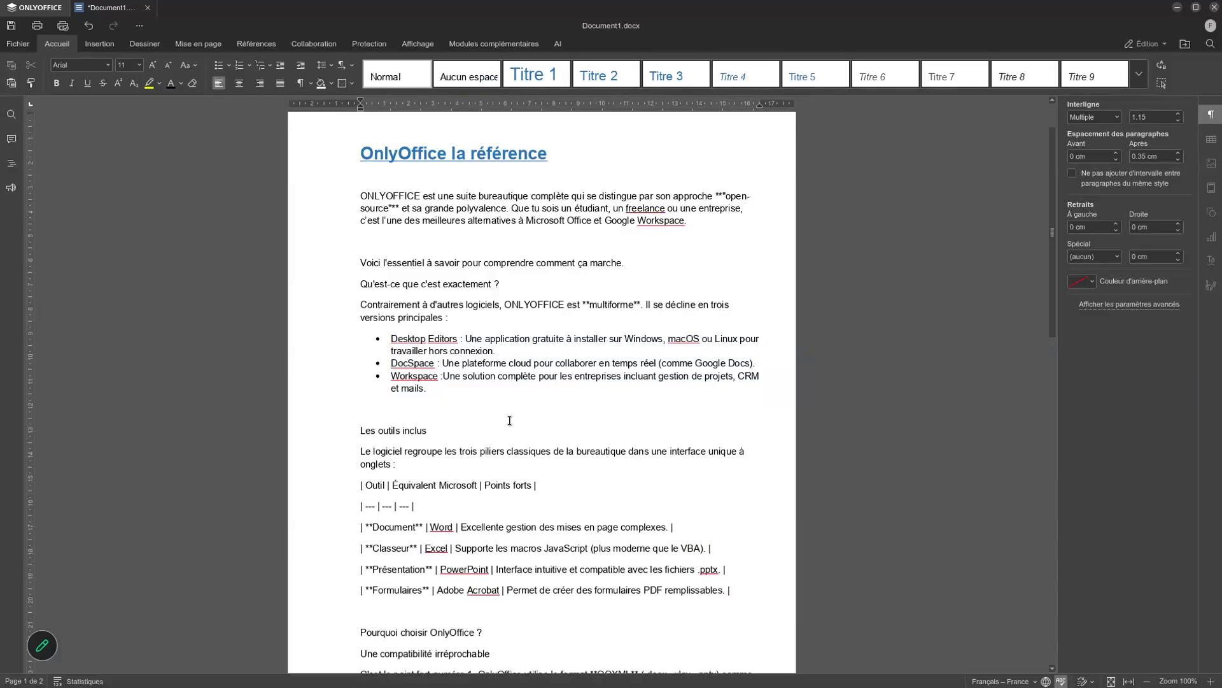
- Delete the "| Outil | Équivalent Microsoft | Points forts |" line under the "Les outils inclus" introduction
scroll(579, 465, "down", 1)
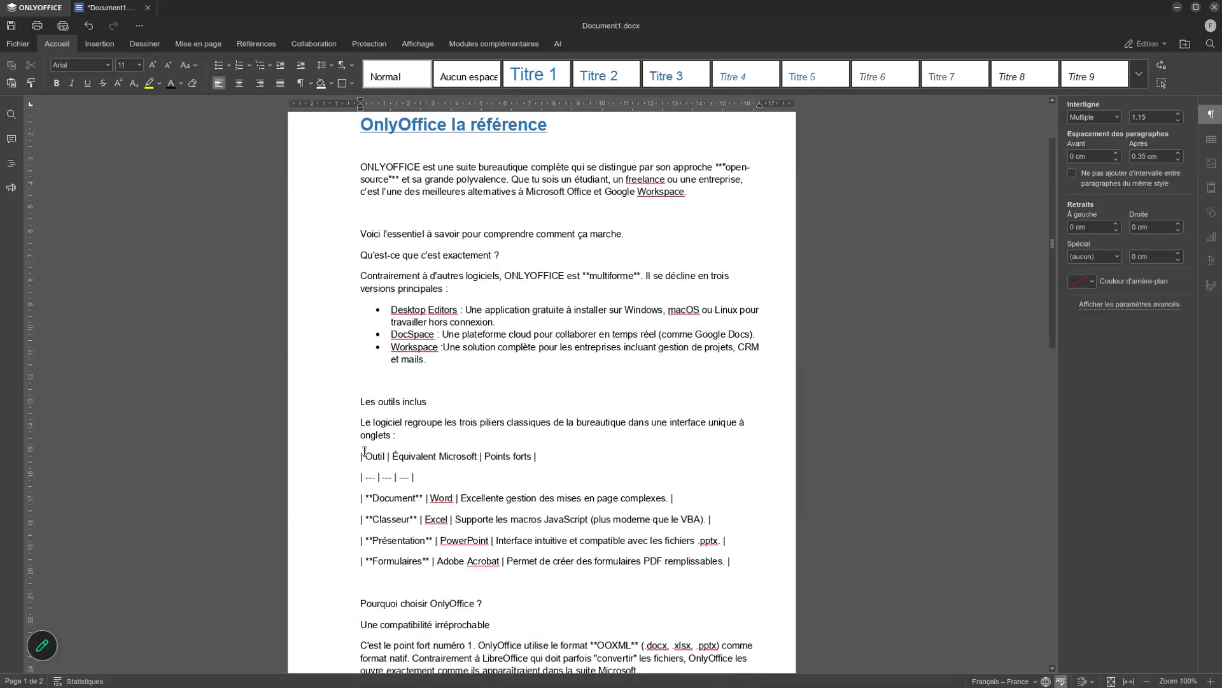
left_click_drag(357, 453, 600, 478)
scroll(636, 450, "up", 3)
left_click_drag(537, 533, 358, 536)
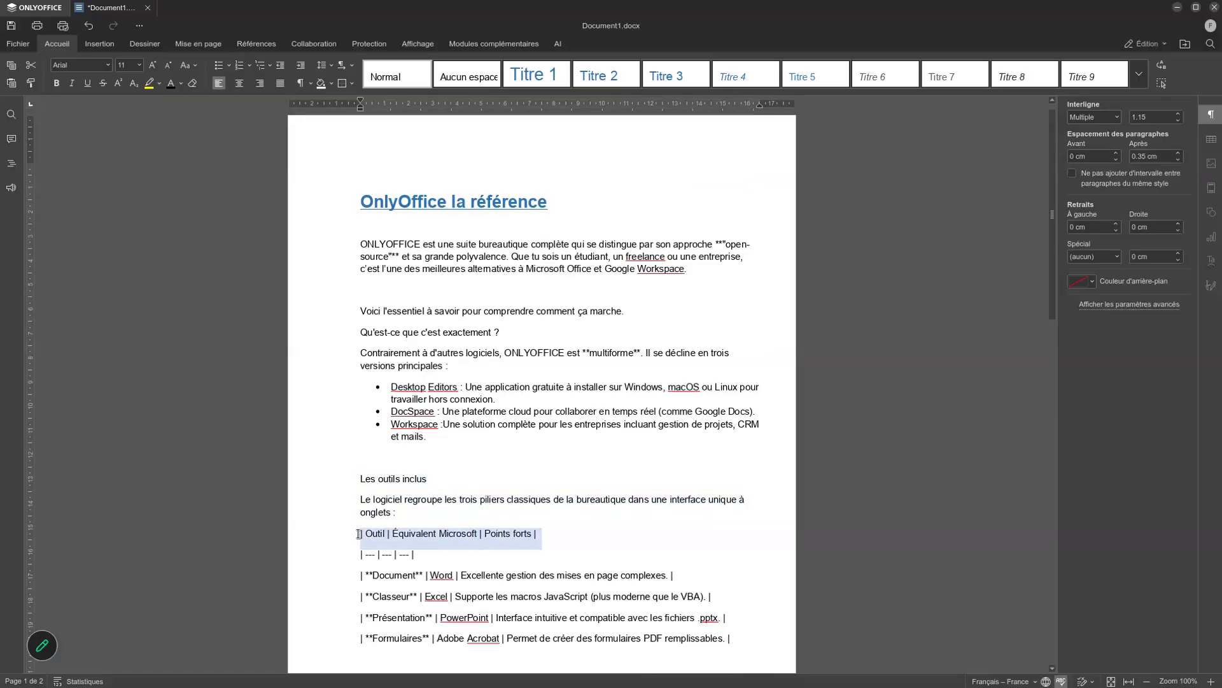
key("Delete")
- Delete the dashed separator line, the pipe before "Document" and the asterisks on both sides of that word
key("Delete")
key("Delete")
key("Delete")
key("Delete")
key("Delete")
key("Delete")
key("Delete")
key("Delete")
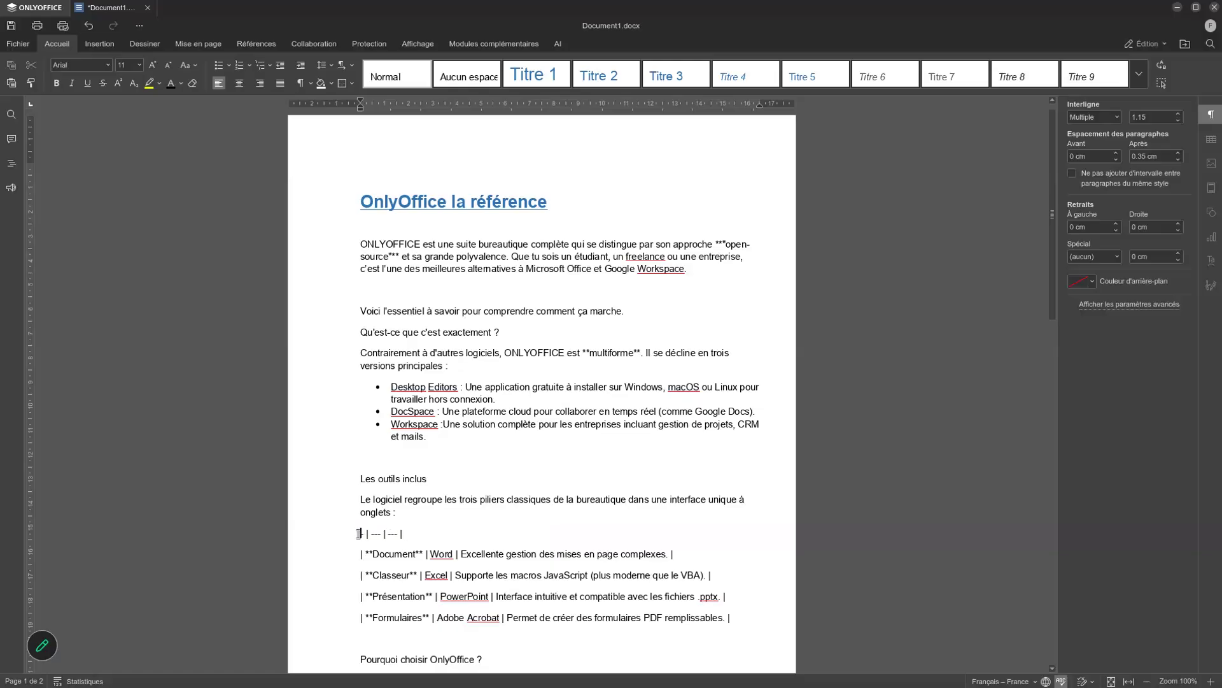
key("Delete")
key("Delete")
key("Delete")
key("Delete")
key("Delete")
key("Delete")
key("Delete")
key("Delete")
key("Delete")
key("Delete")
key("Delete")
key("Delete")
key("Delete")
key("Delete")
key("Delete")
key("Delete")
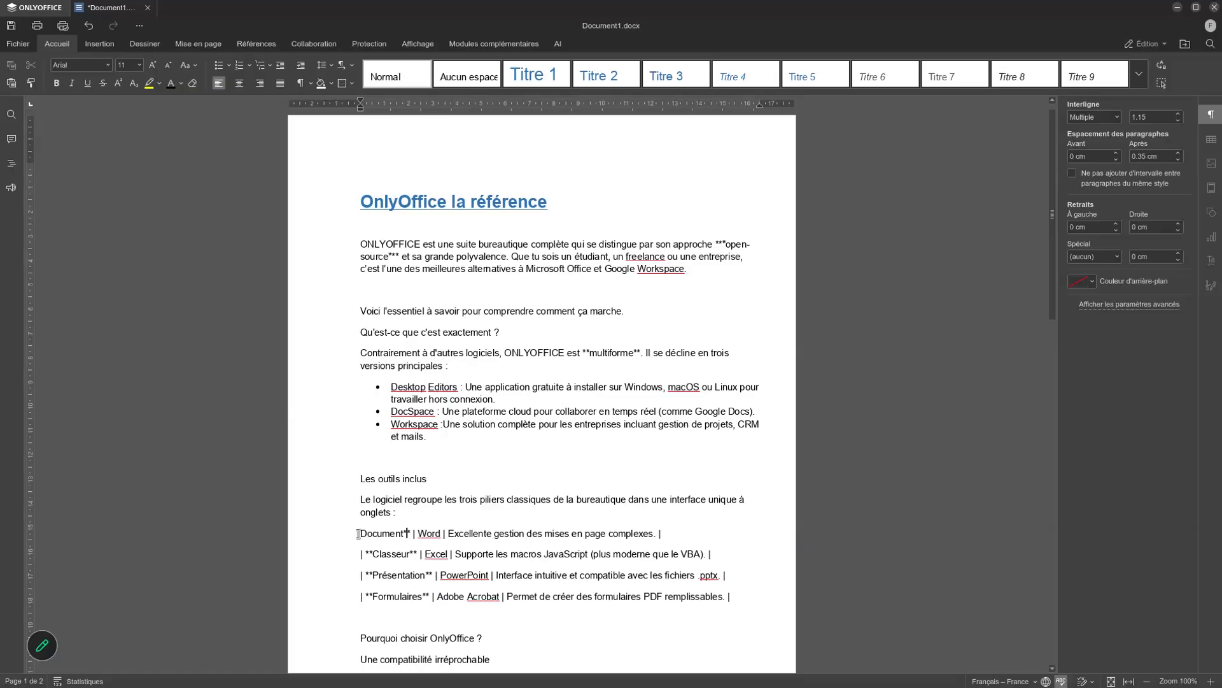
key("Left")
key("Delete")
key("Delete")
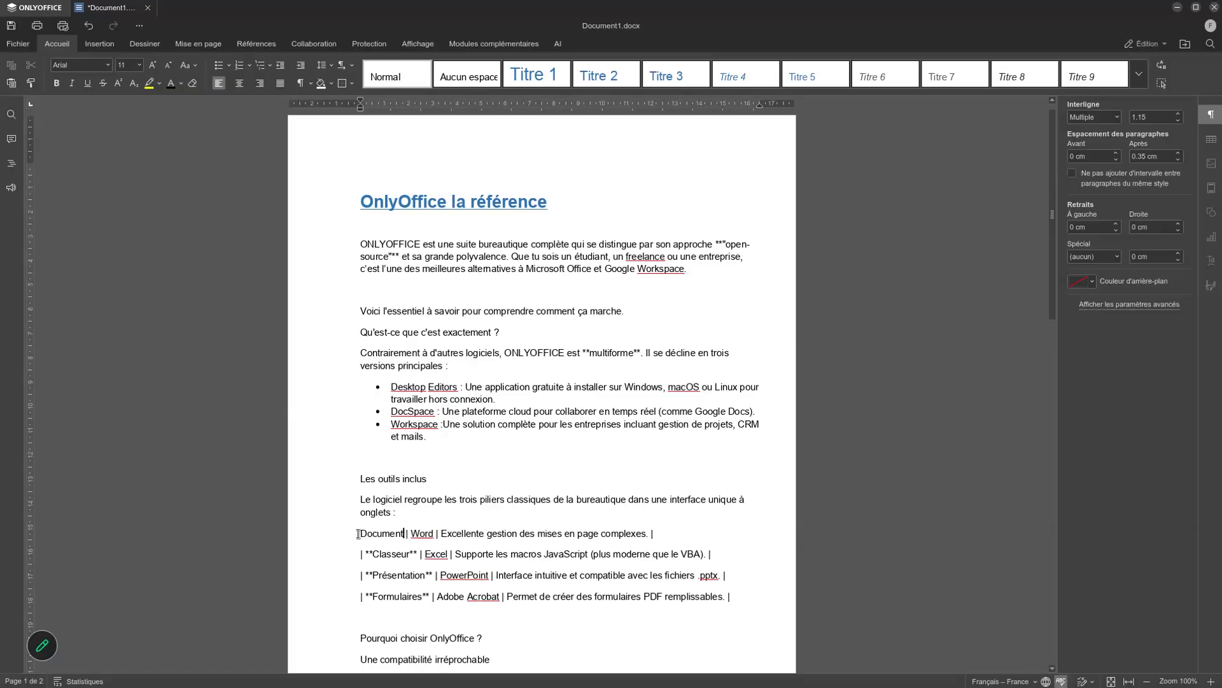
- Insert three blank lines above the "Document | Word" line
key("Left")
key("Left")
key("Left")
key("Left")
key("Left")
key("Left")
key("Left")
left_click(361, 532)
key("Return")
key("Return")
key("Return")
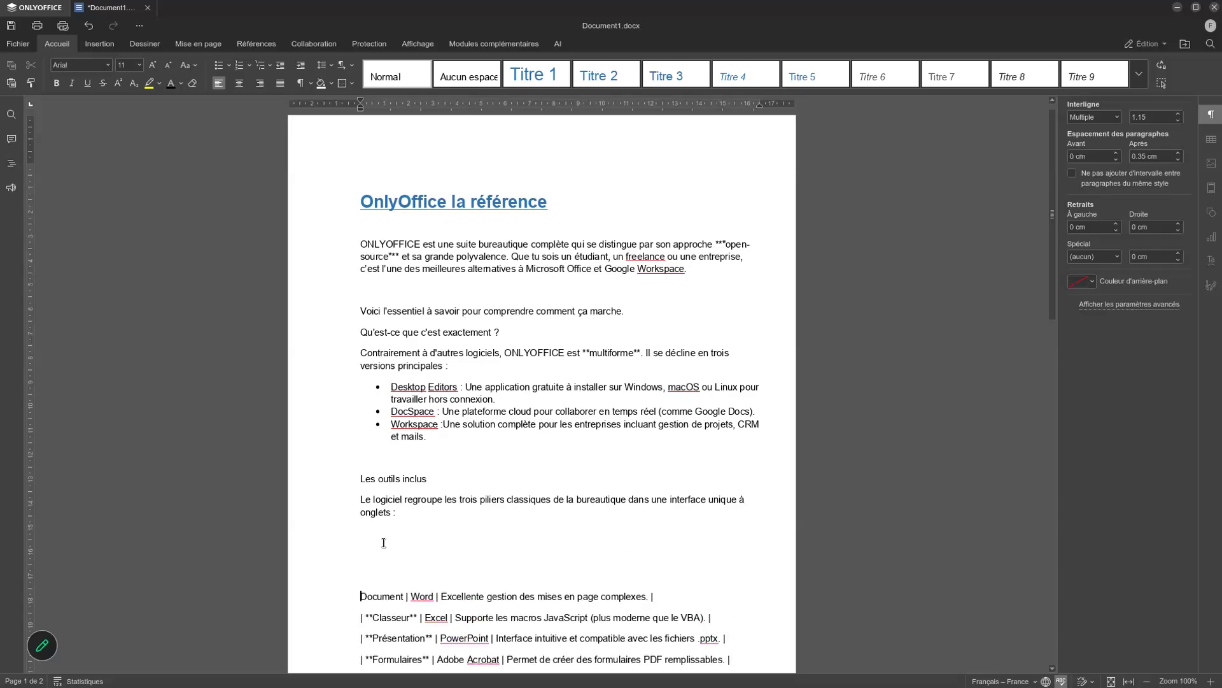
- Insert a table of three columns and four rows on the first blank line below "onglets :"
key("Up")
key("Up")
key("Up")
scroll(489, 586, "down", 2)
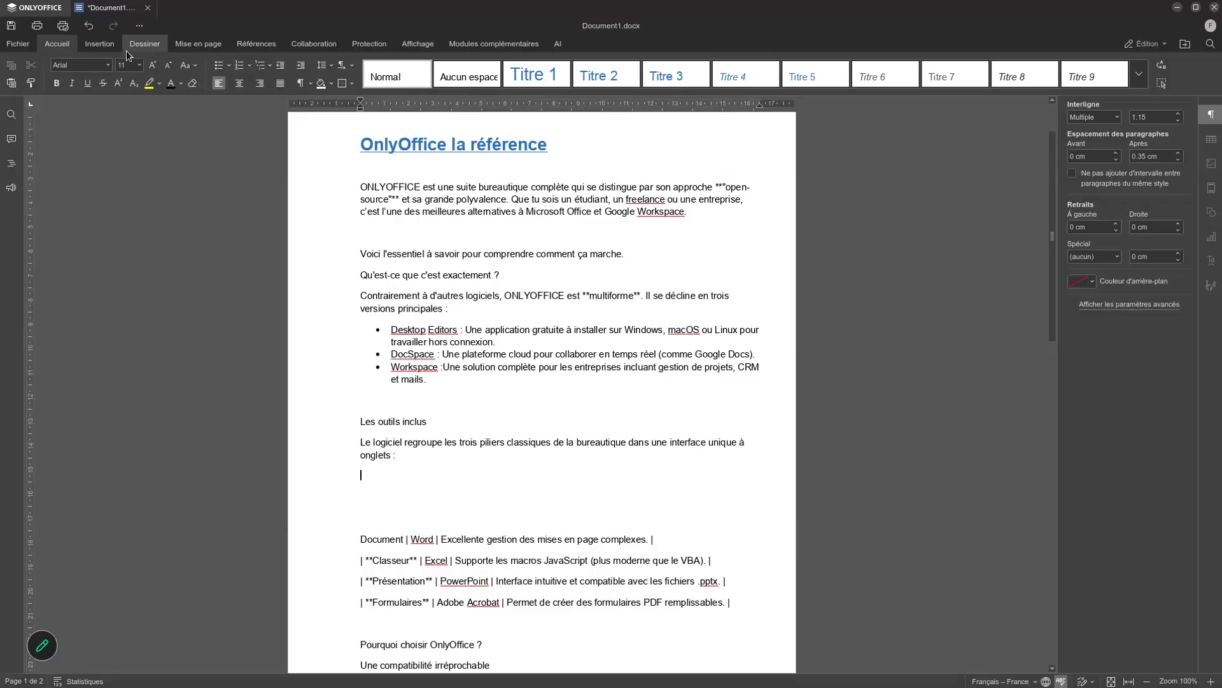
left_click(108, 50)
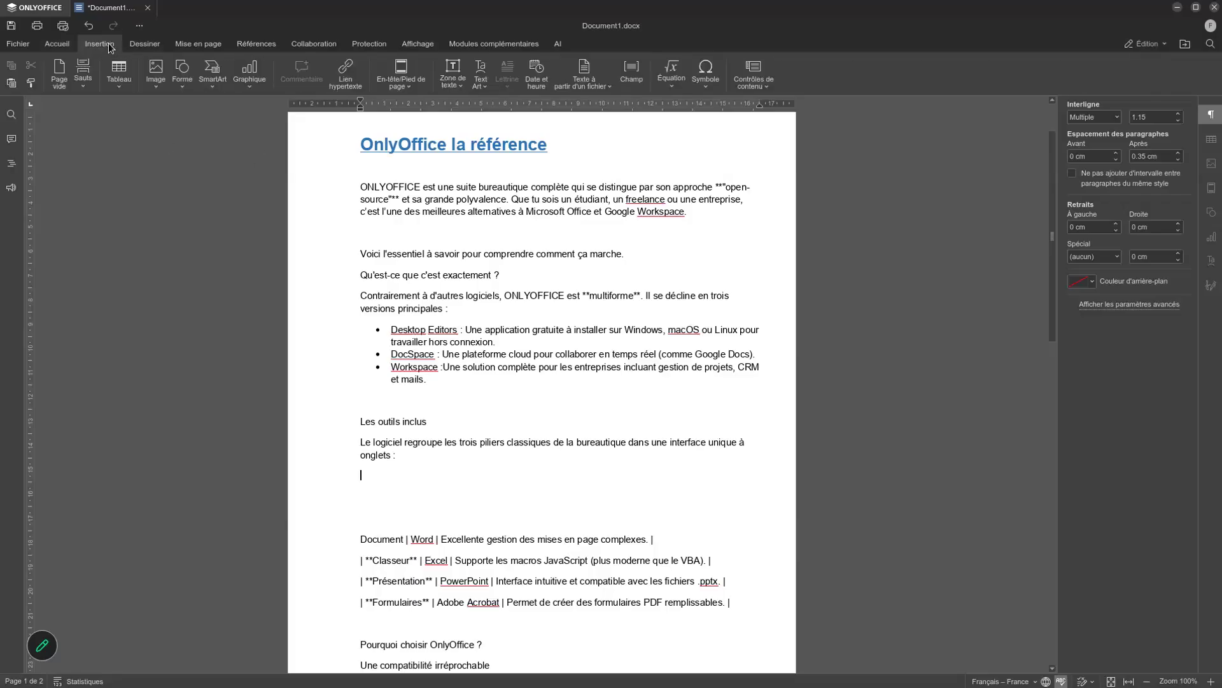
left_click(119, 72)
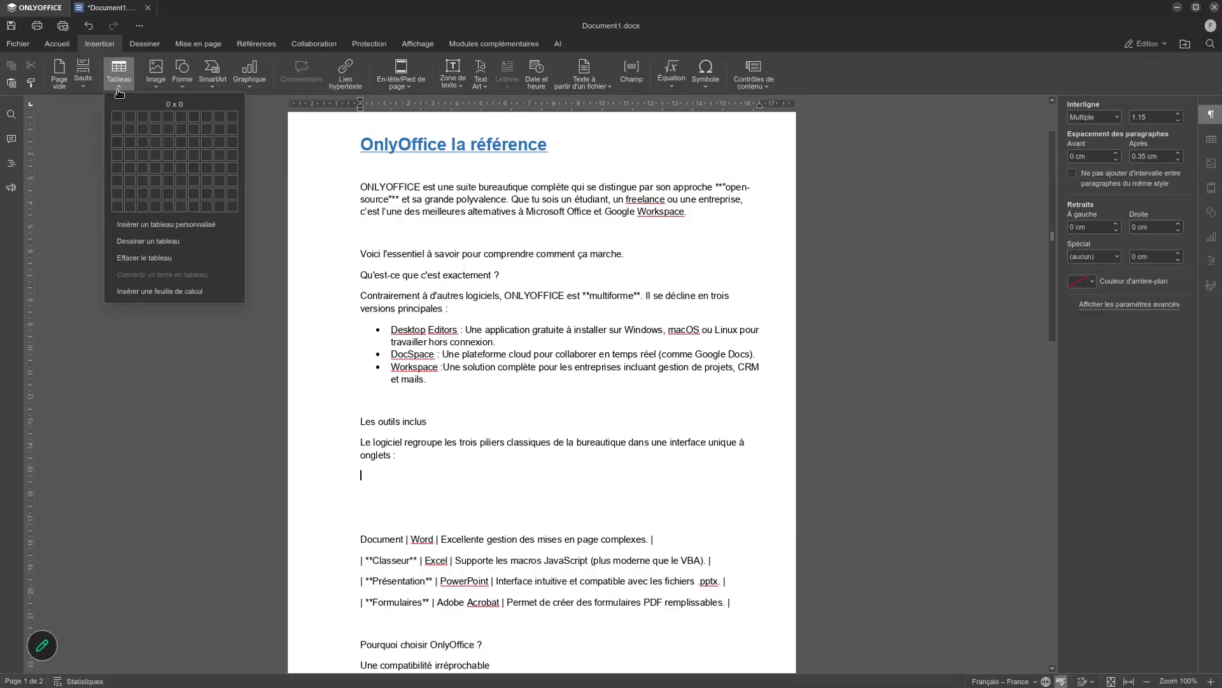
left_click(145, 154)
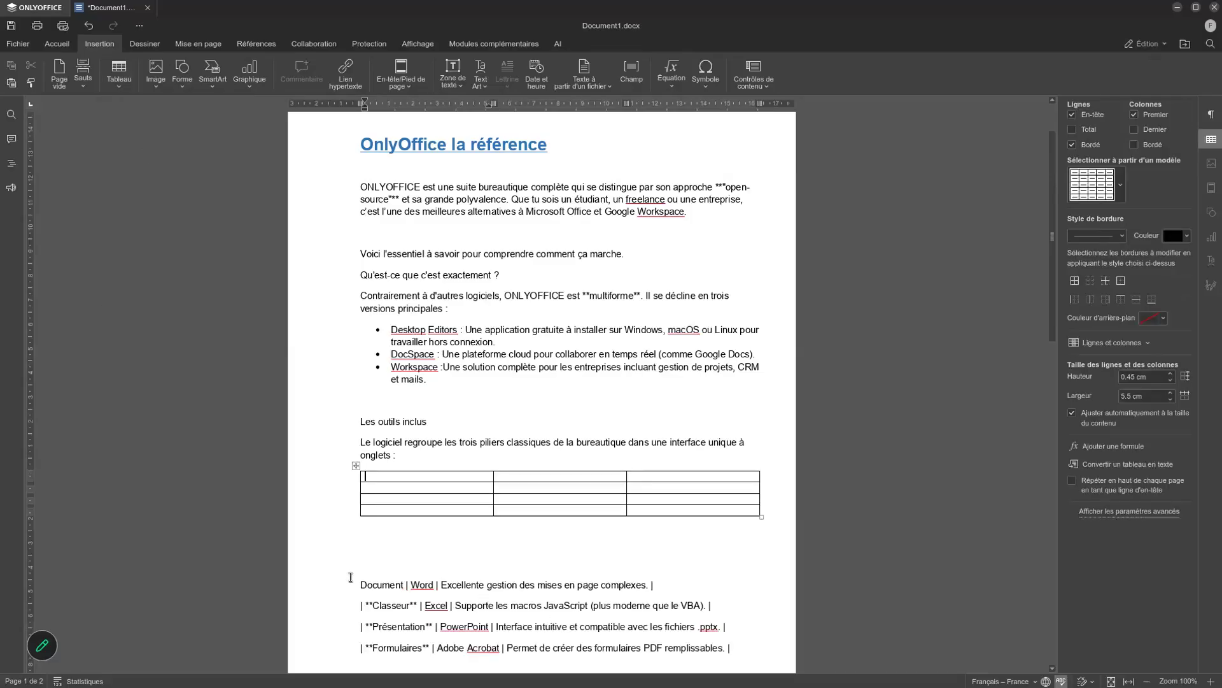
- Move the words "Document" and "Word" from the text below into the first two cells of the table's first row
left_click_drag(361, 584, 407, 585)
key("ctrl+c")
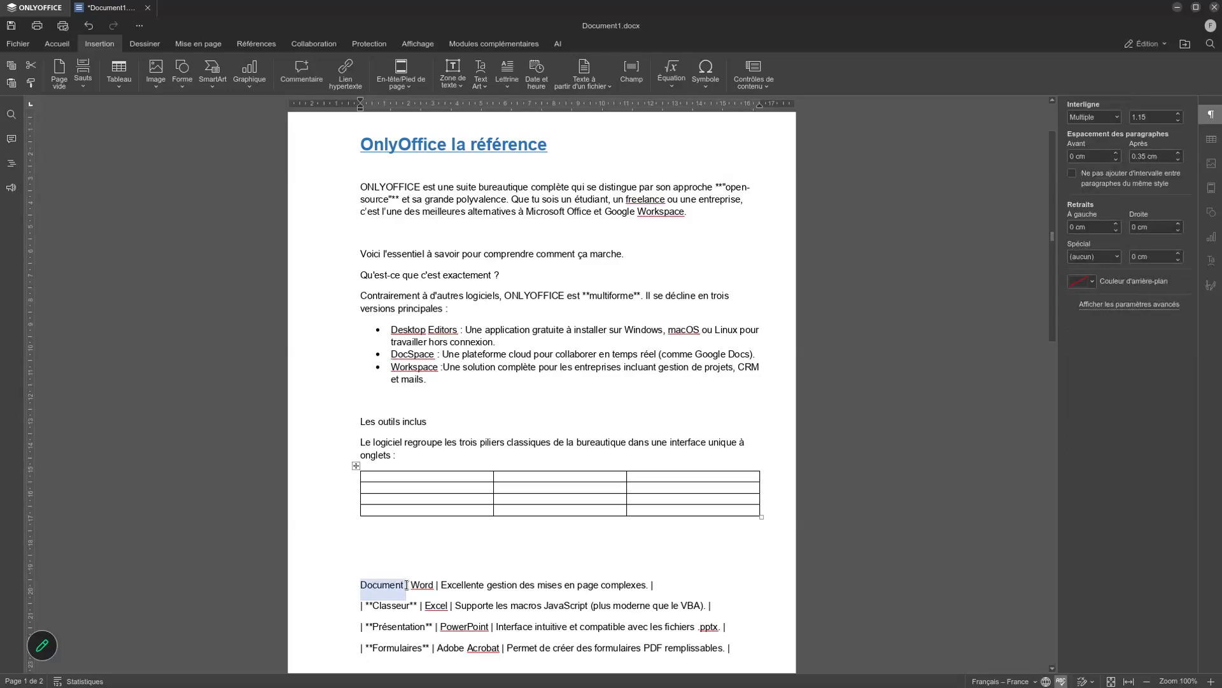
key("BackSpace")
left_click(395, 473)
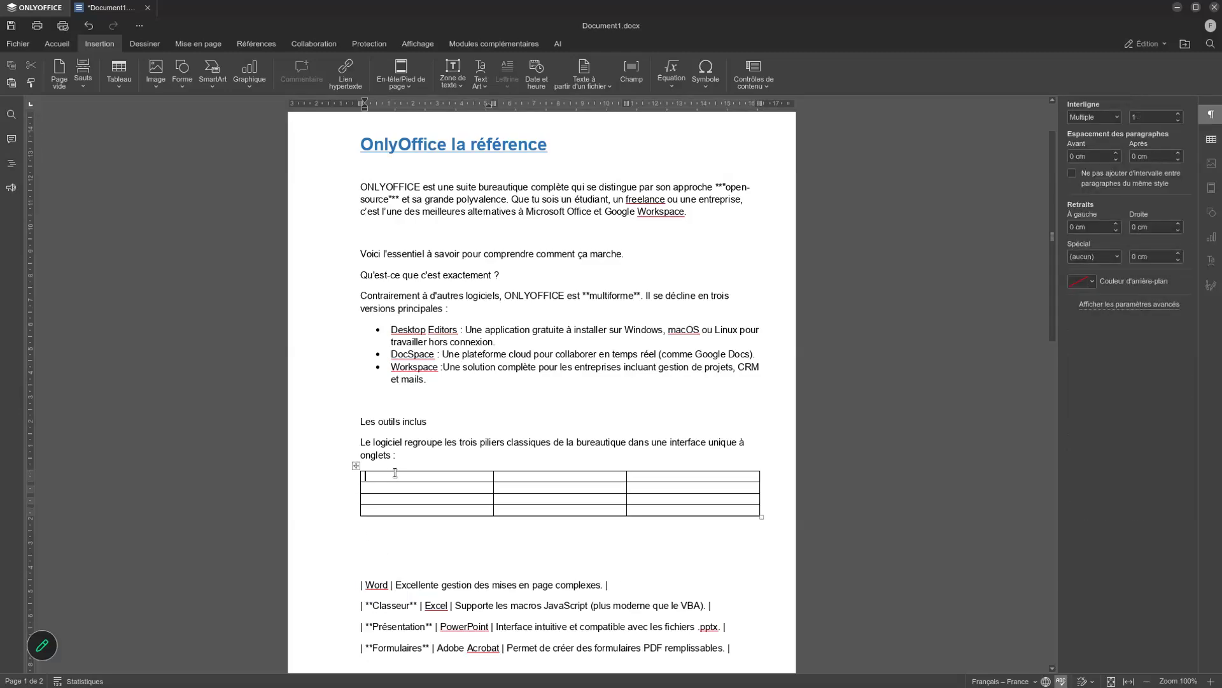
key("ctrl+v")
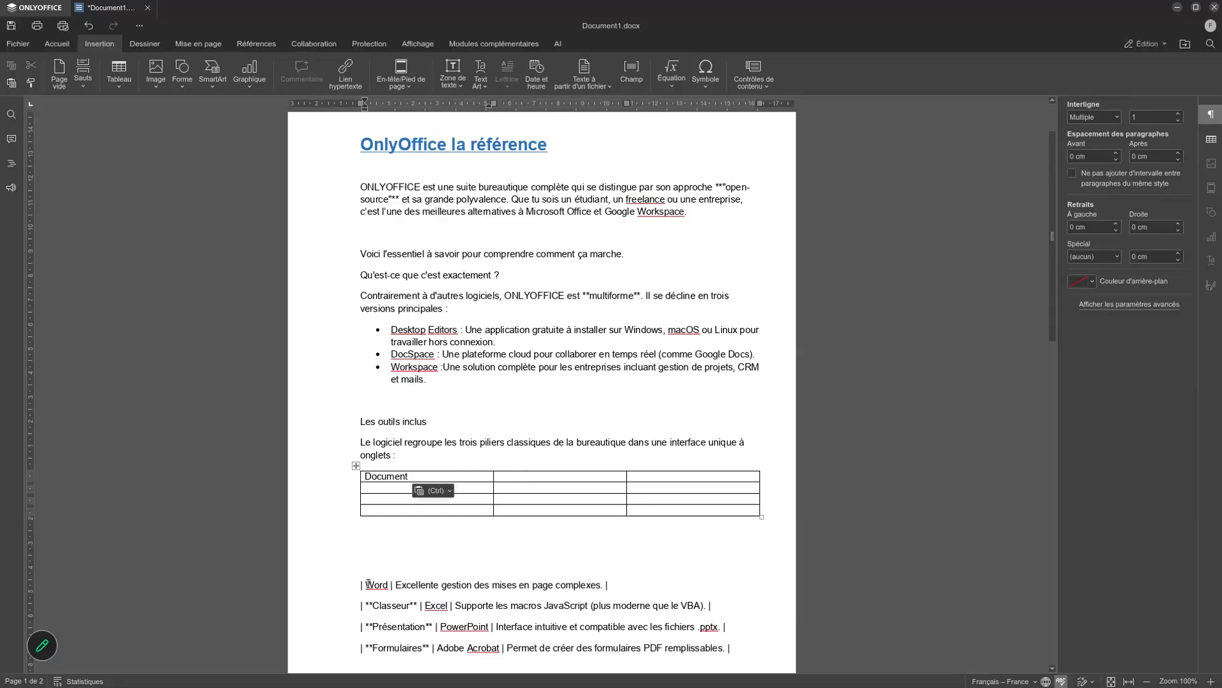
left_click_drag(366, 584, 391, 583)
key("ctrl+x")
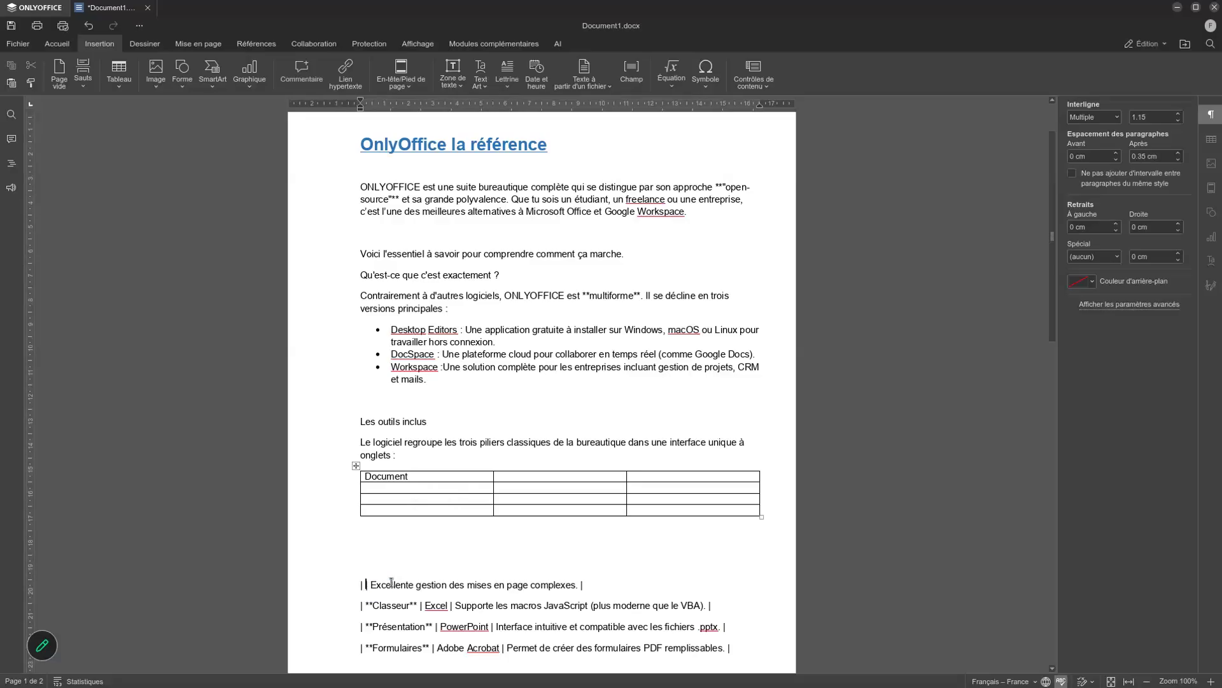
left_click(529, 474)
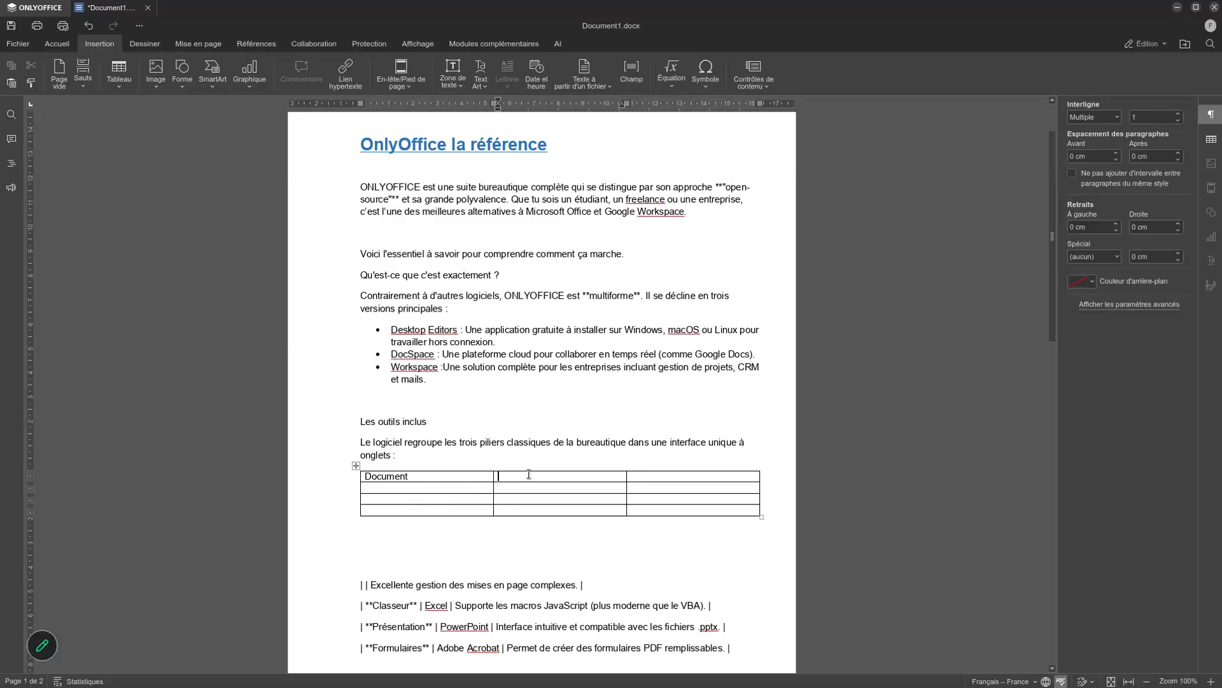
key("ctrl+v")
- Move "Excellente gestion des mises en page complexes." into the first row's third cell and widen that column to fit it on one line
left_click_drag(371, 581, 580, 582)
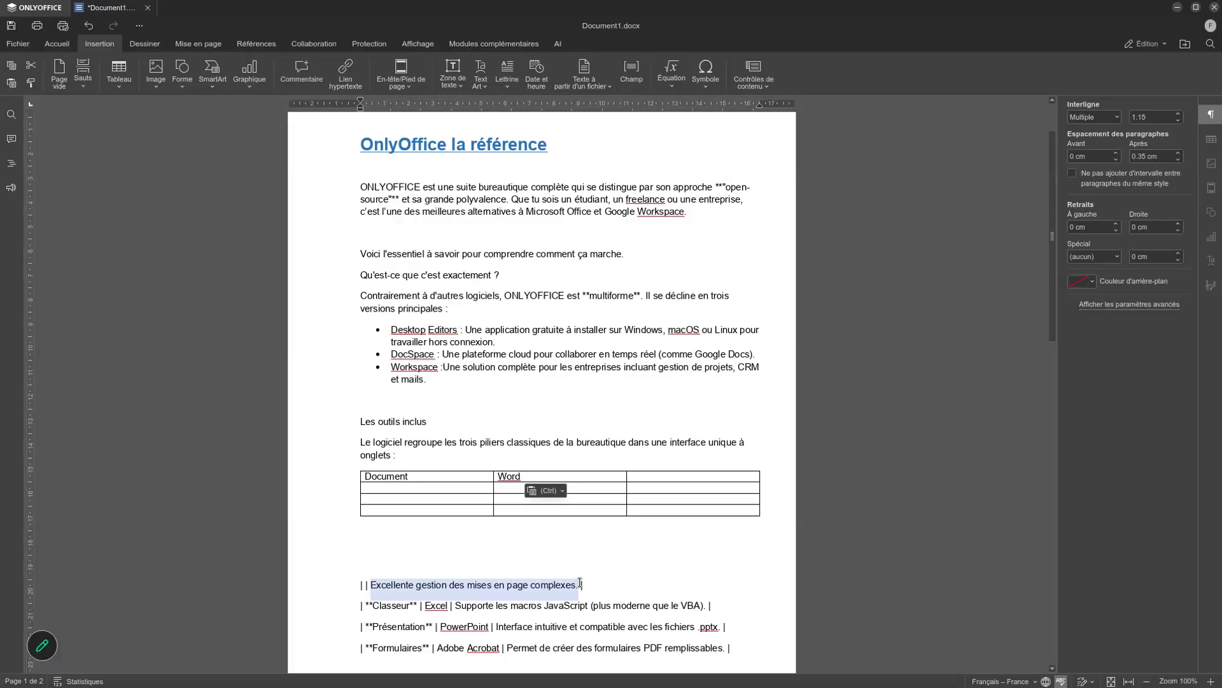
key("ctrl+x")
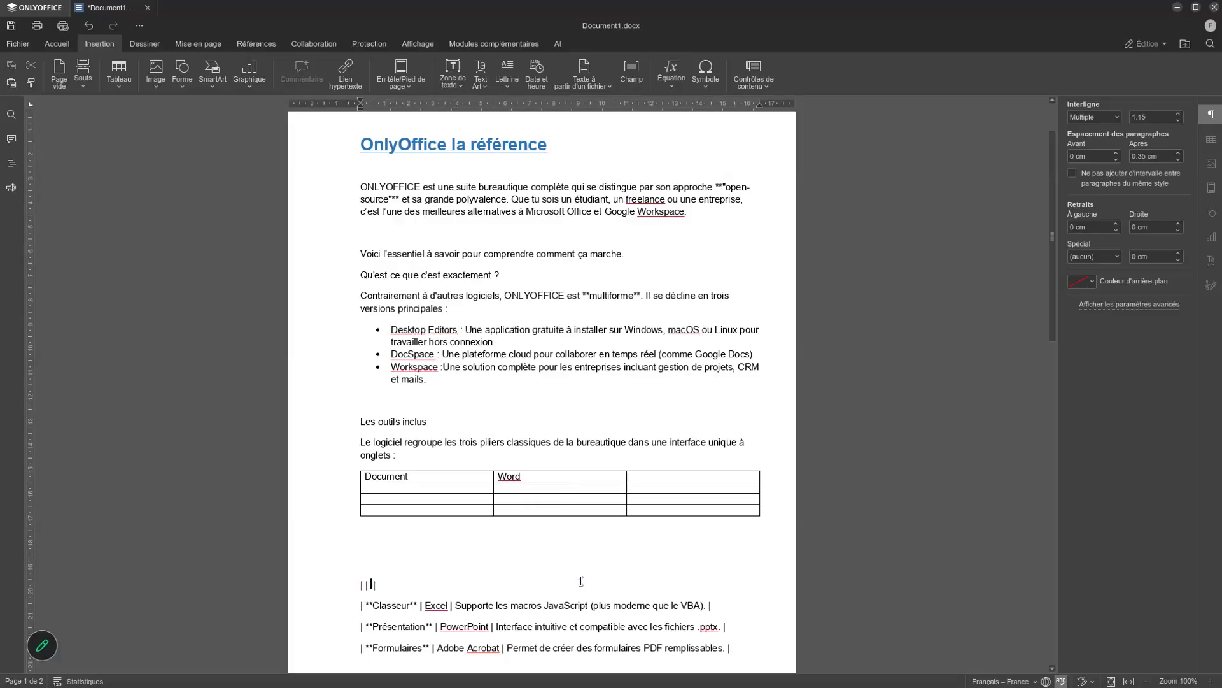
left_click(638, 476)
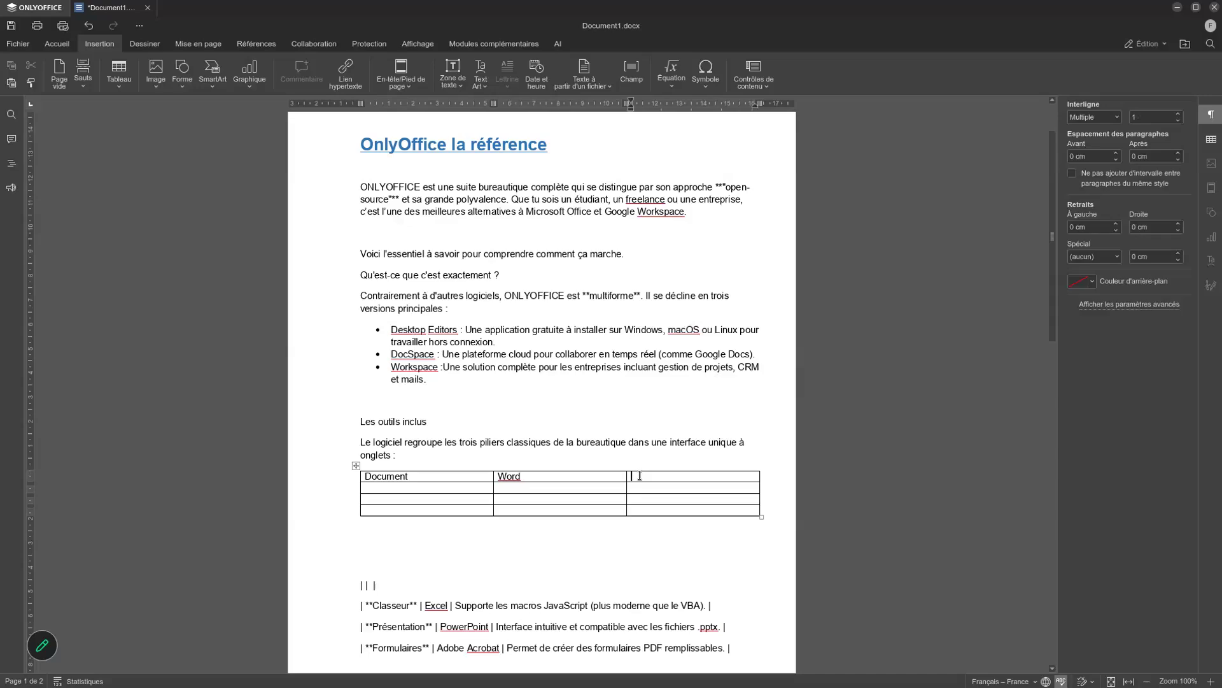
key("ctrl+v")
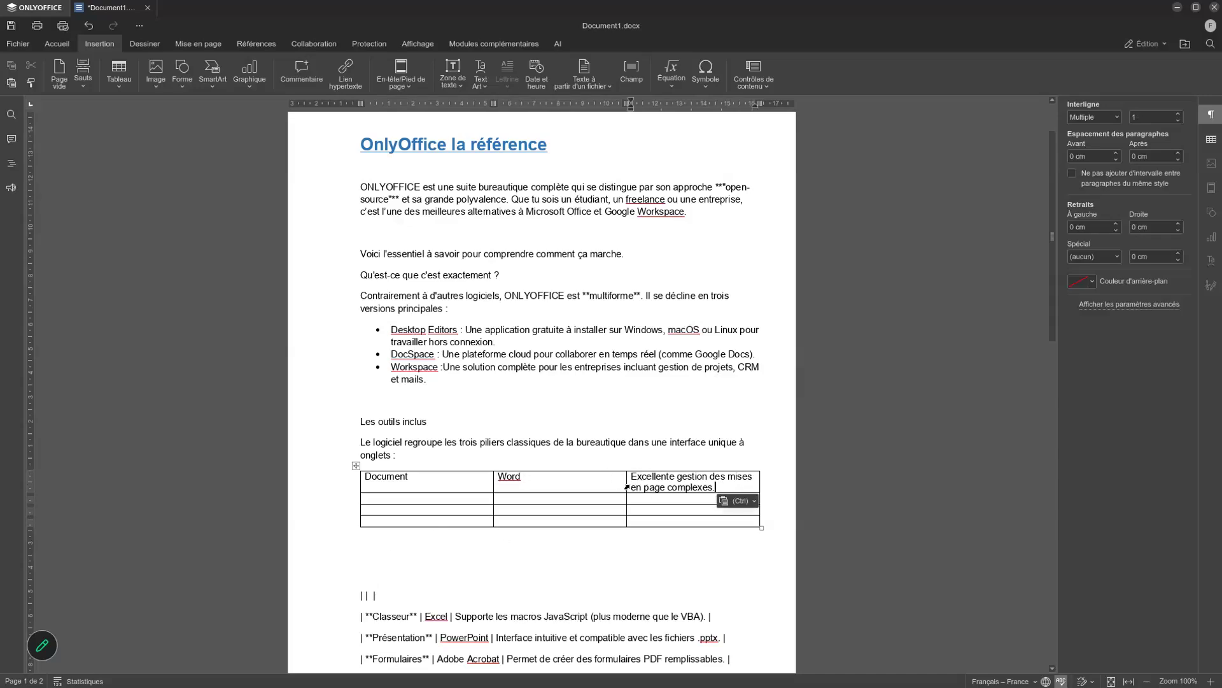
left_click_drag(627, 487, 536, 479)
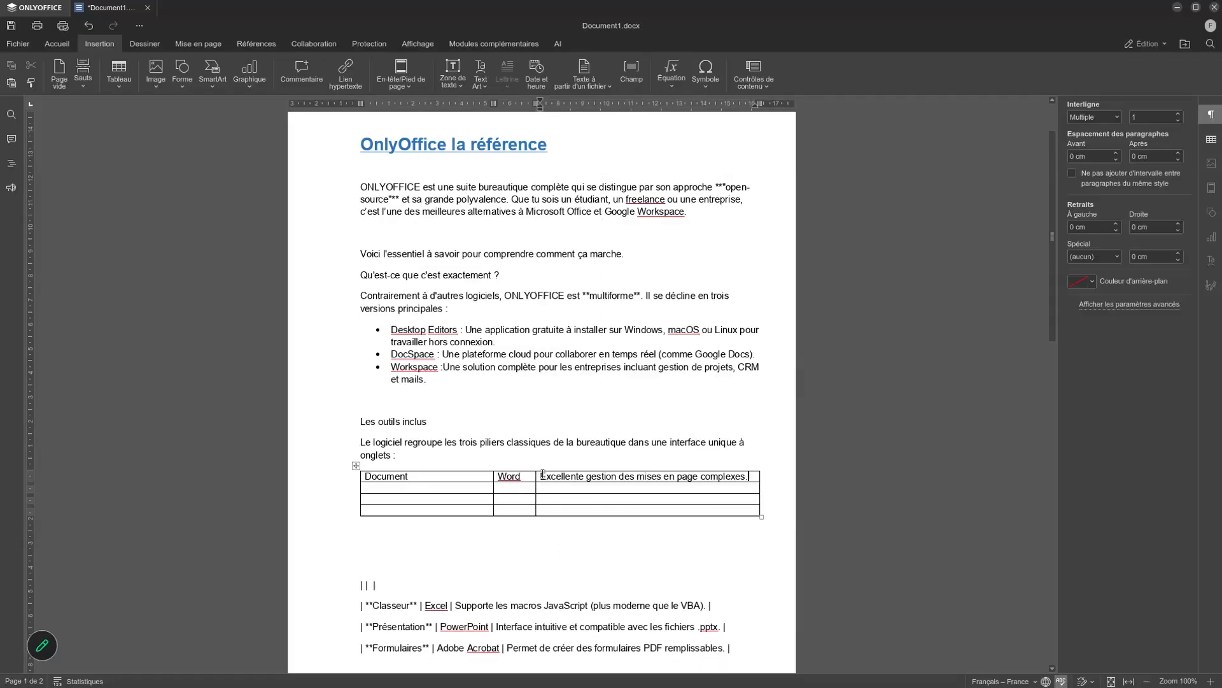
- Move the words "Classeur" and "Excel" from the text below into the first two cells of the table's second row
left_click(388, 603)
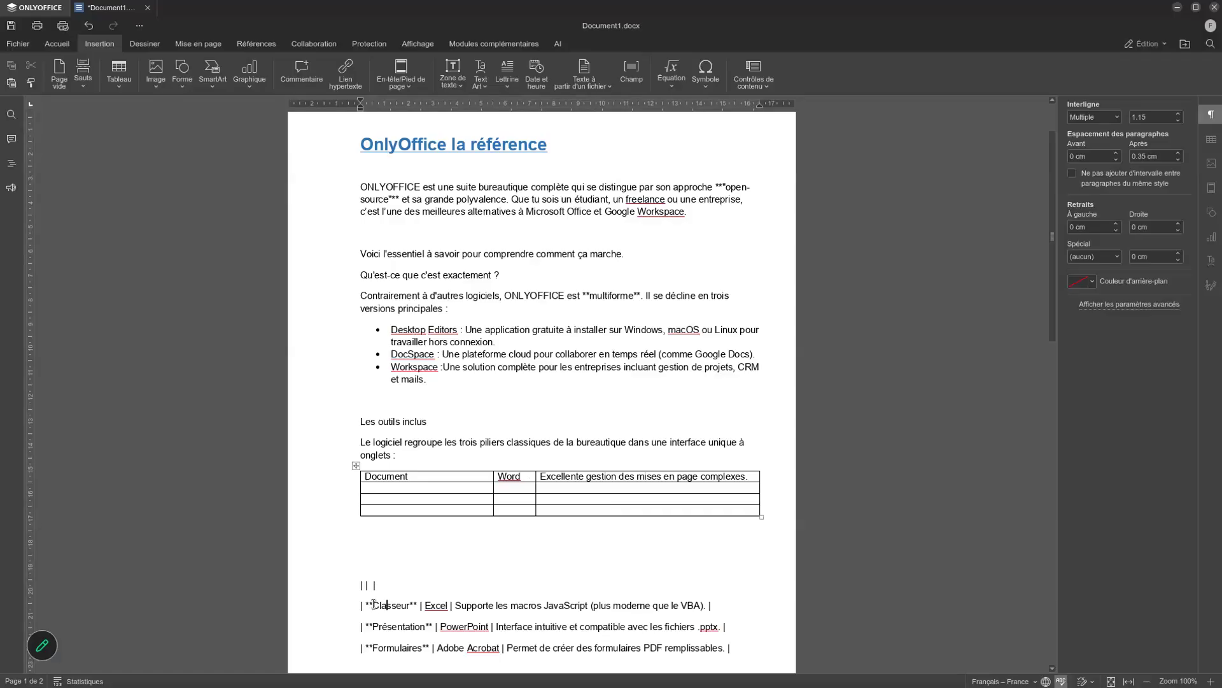
left_click_drag(374, 602, 410, 605)
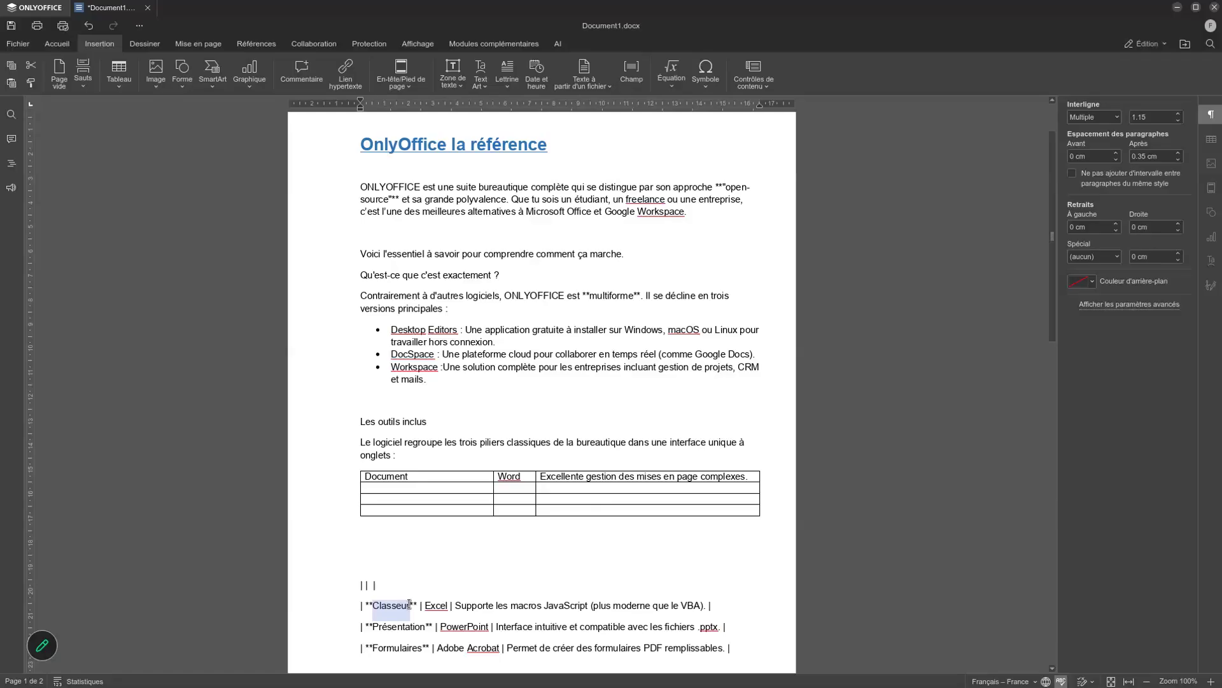
key("ctrl+x")
left_click(391, 484)
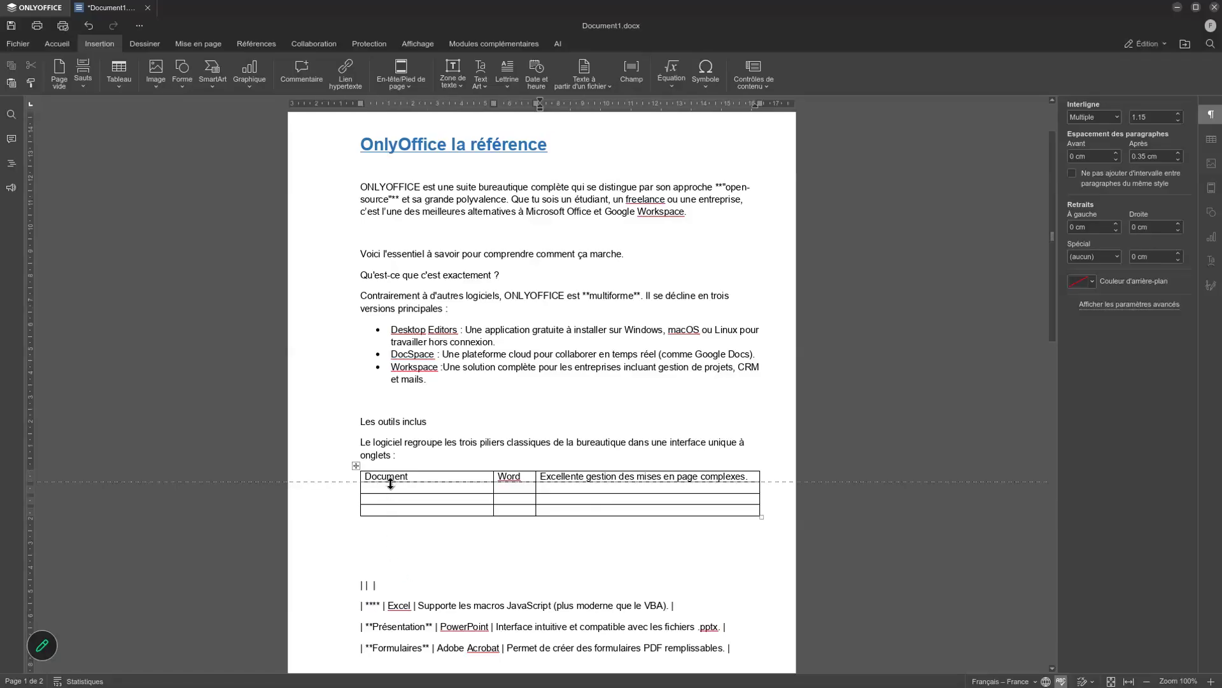
left_click_drag(391, 483, 391, 484)
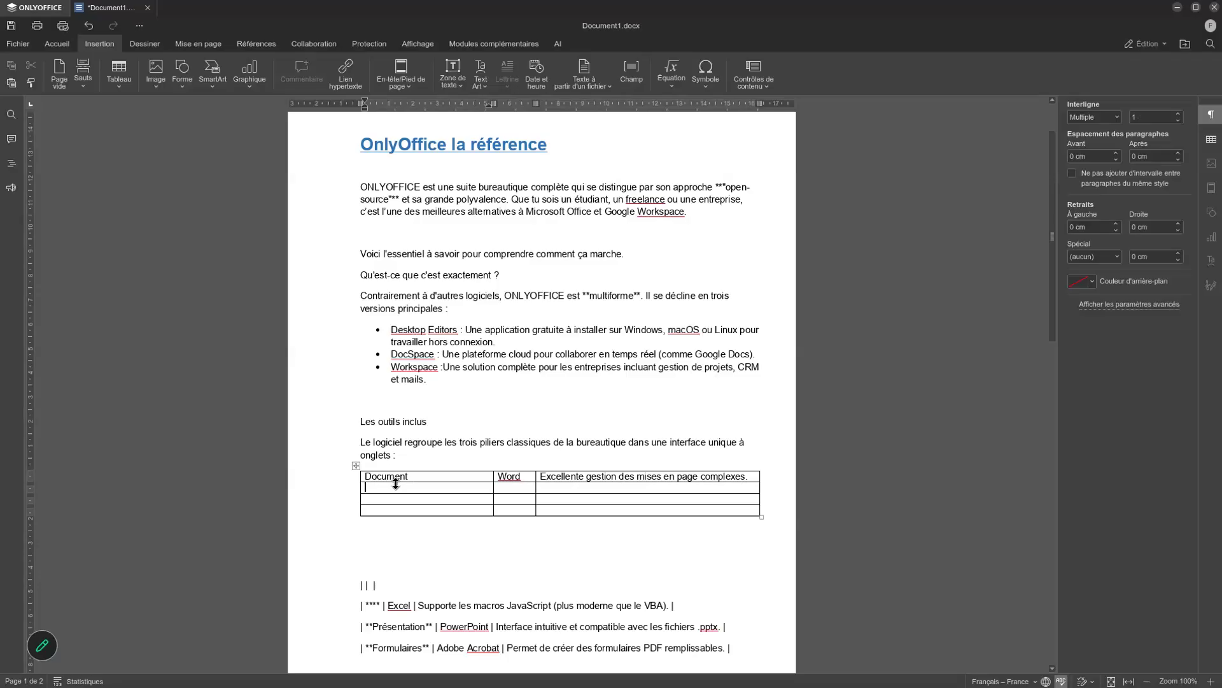
key("ctrl+v")
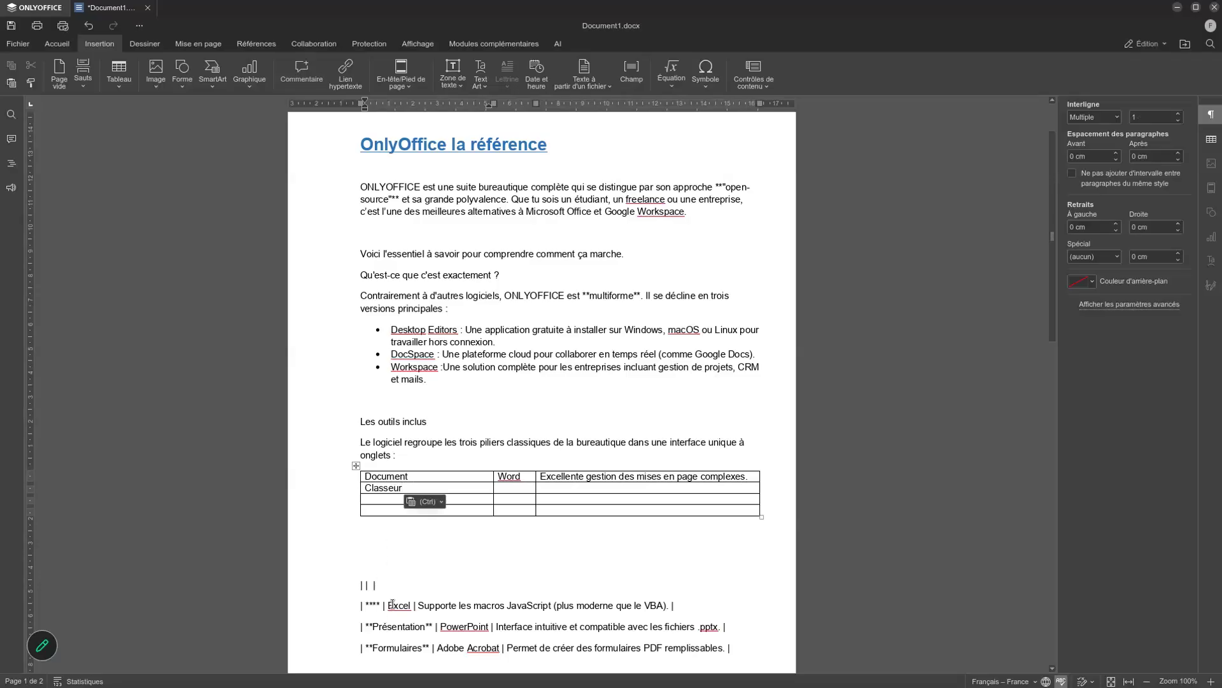
left_click_drag(387, 605, 413, 601)
key("ctrl+x")
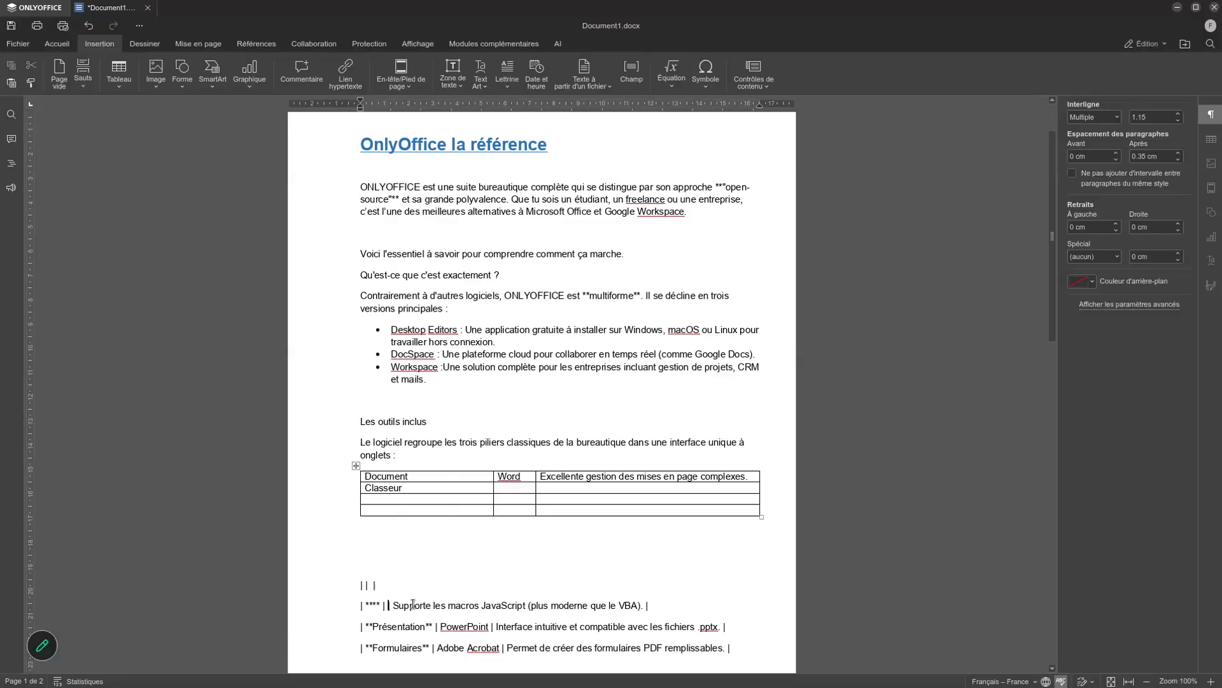
left_click(493, 509)
left_click(509, 488)
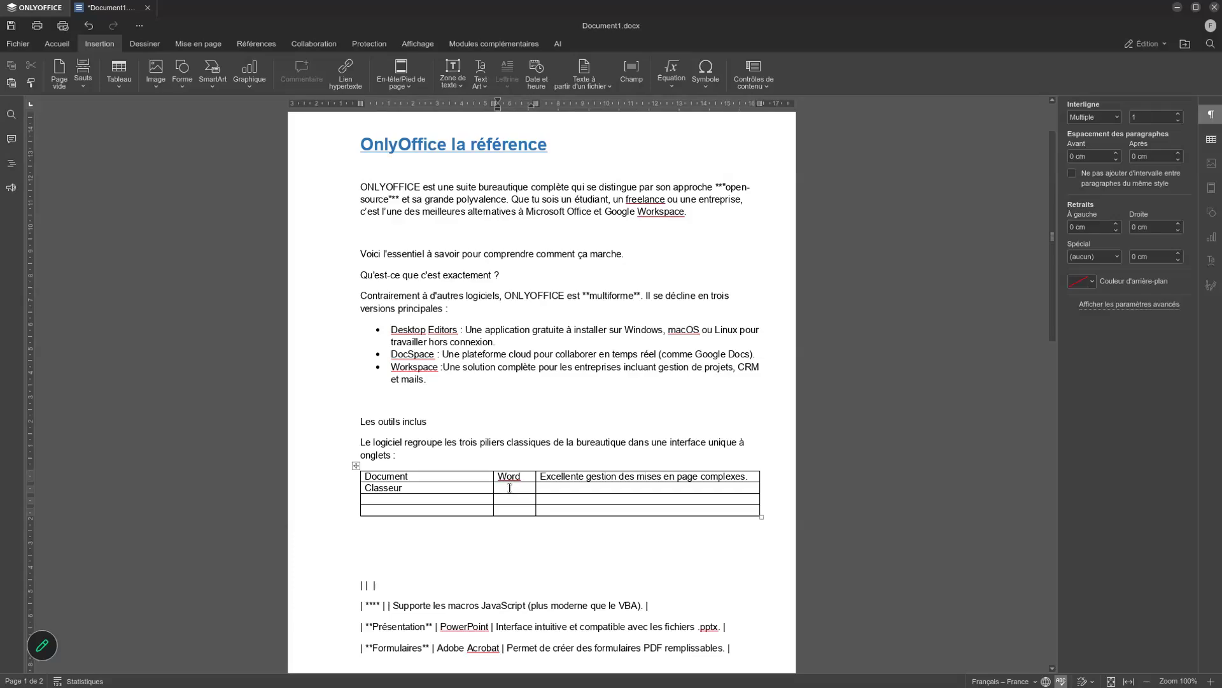
key("ctrl+v")
- Move "Supporte les macros JavaScript (plus moderne que le VBA)" into the second row's third cell and narrow the first two columns to give it room
left_click_drag(393, 605, 640, 609)
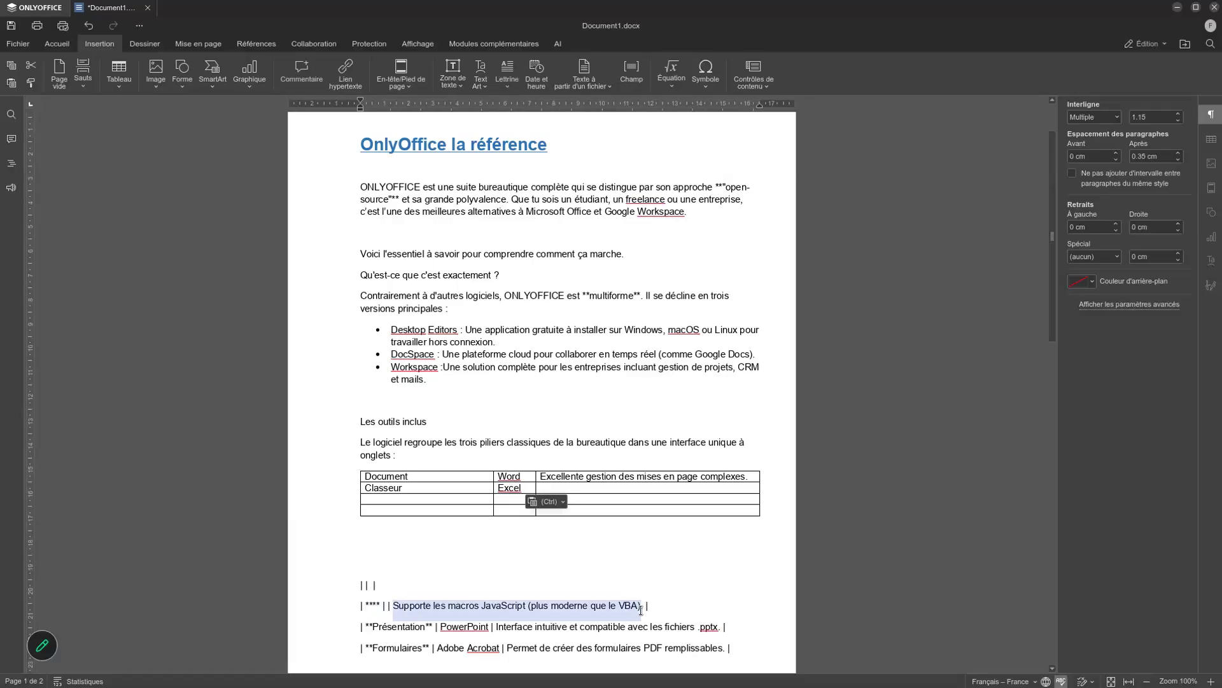
key("ctrl+x")
left_click(580, 484)
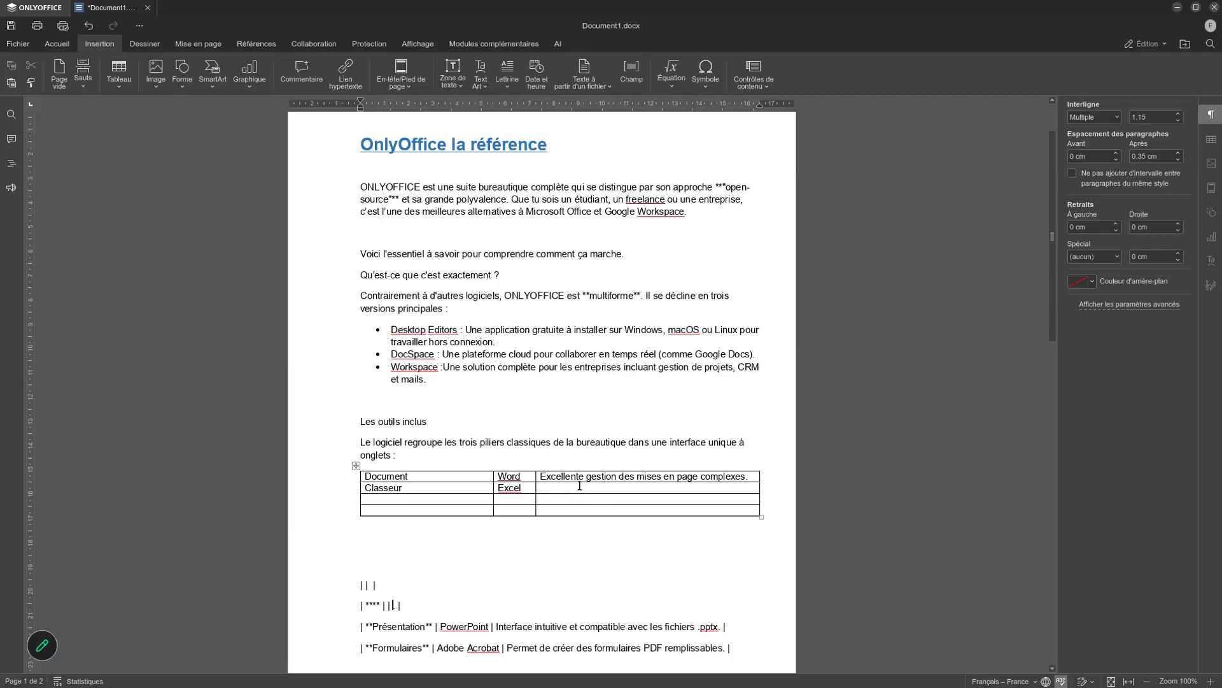
key("ctrl+v")
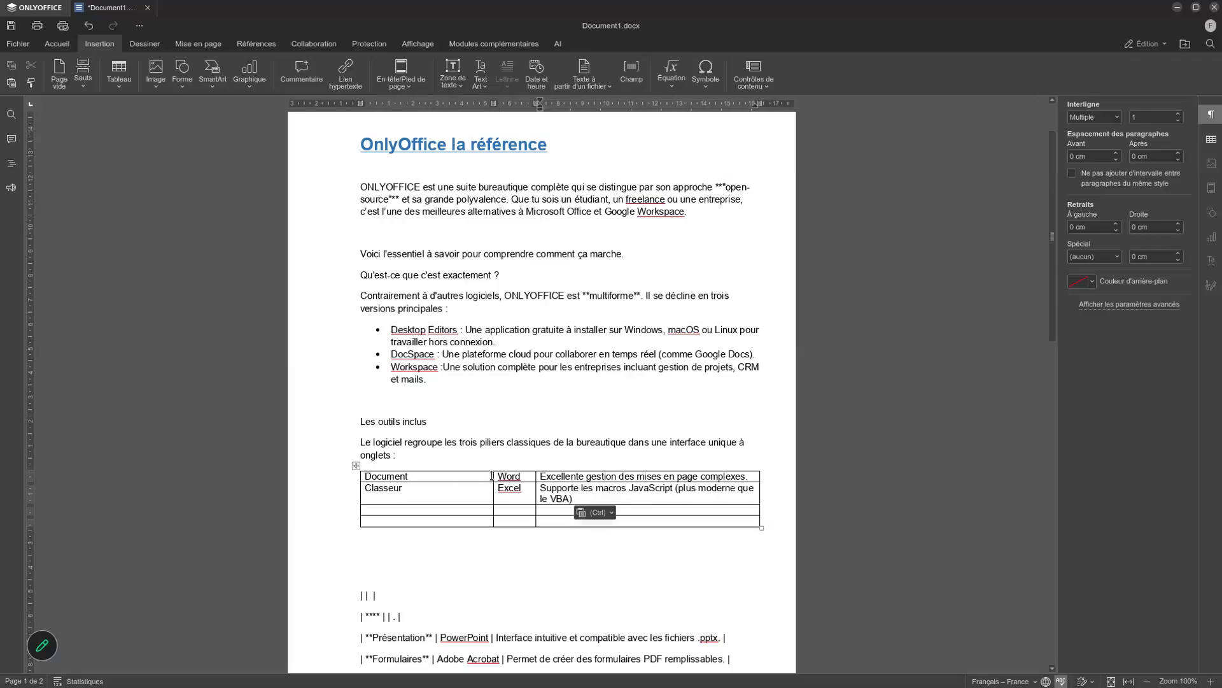
left_click_drag(493, 476, 435, 471)
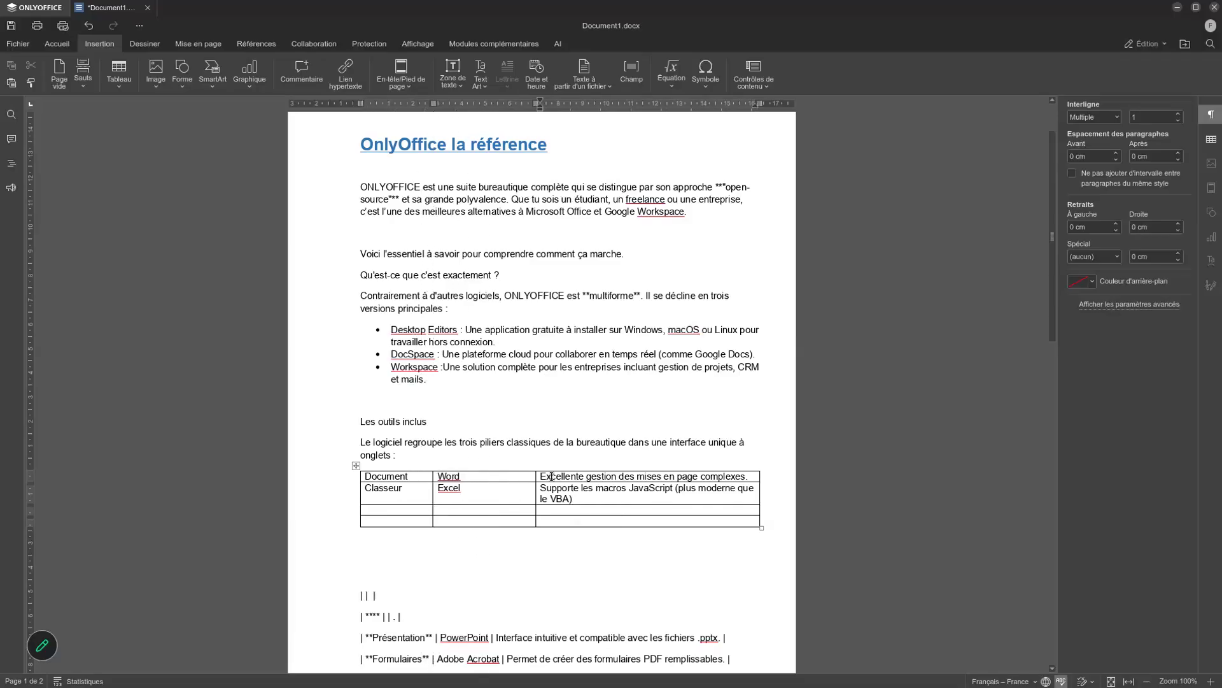
left_click_drag(535, 473, 487, 475)
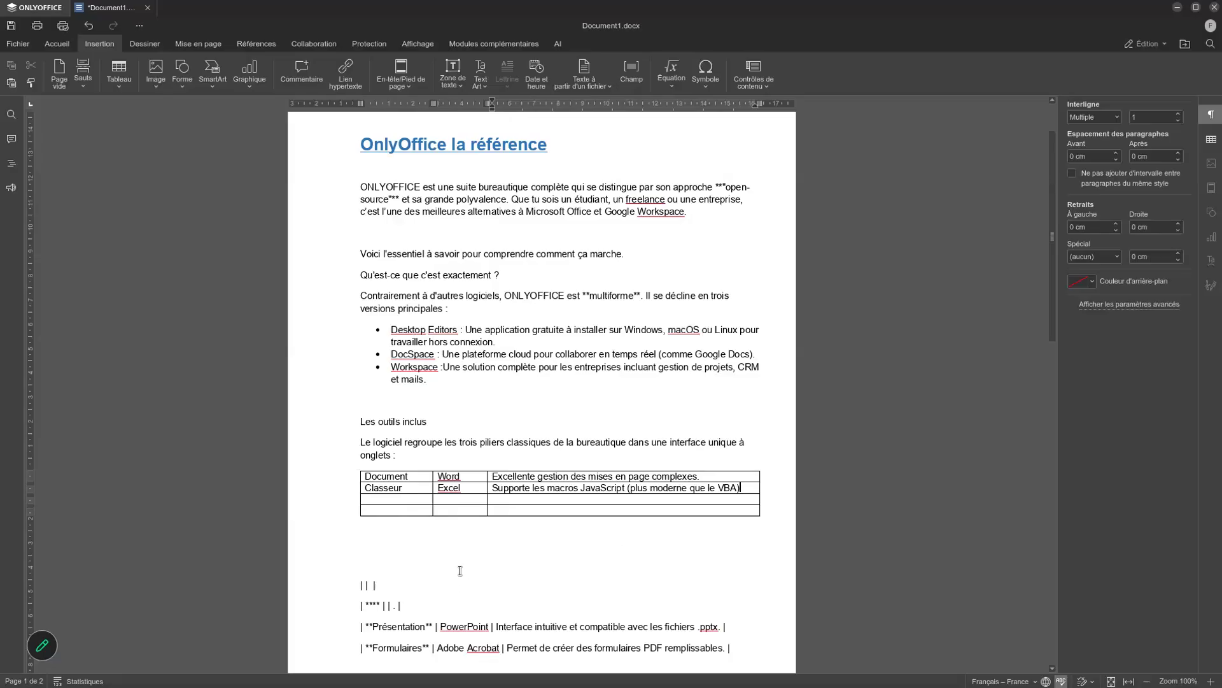
- Move the word "Présentation" from the text below into the first cell of the table's third row
scroll(459, 573, "down", 1)
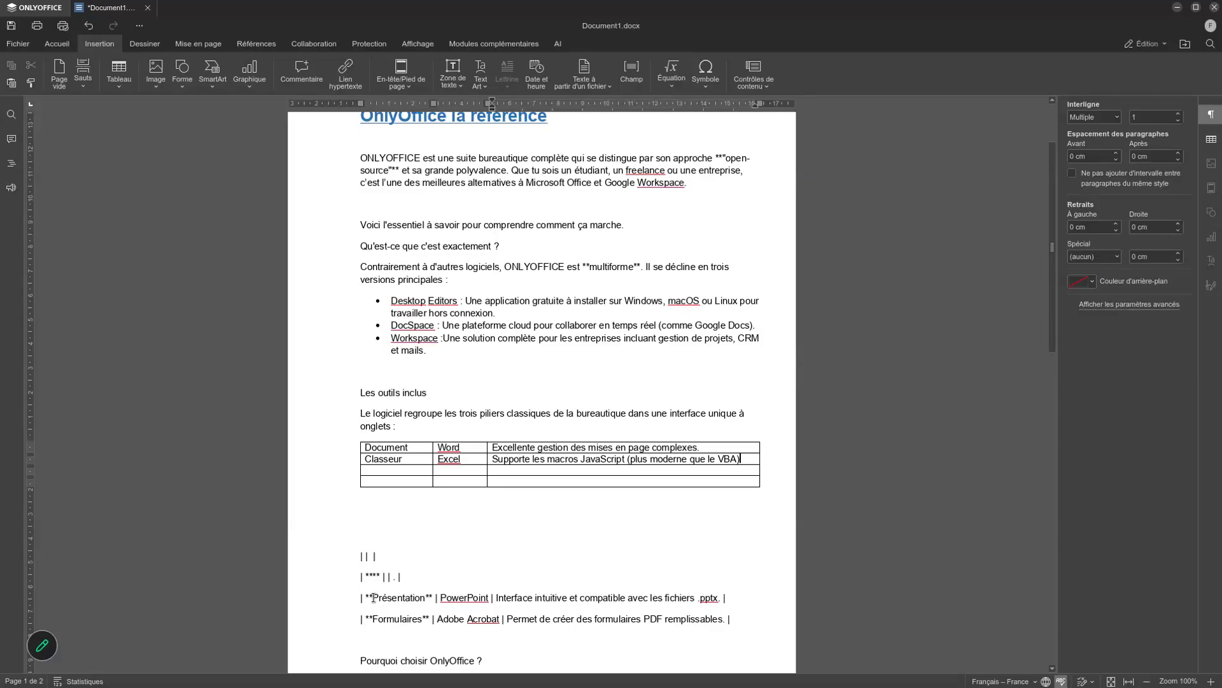
left_click_drag(373, 597, 426, 593)
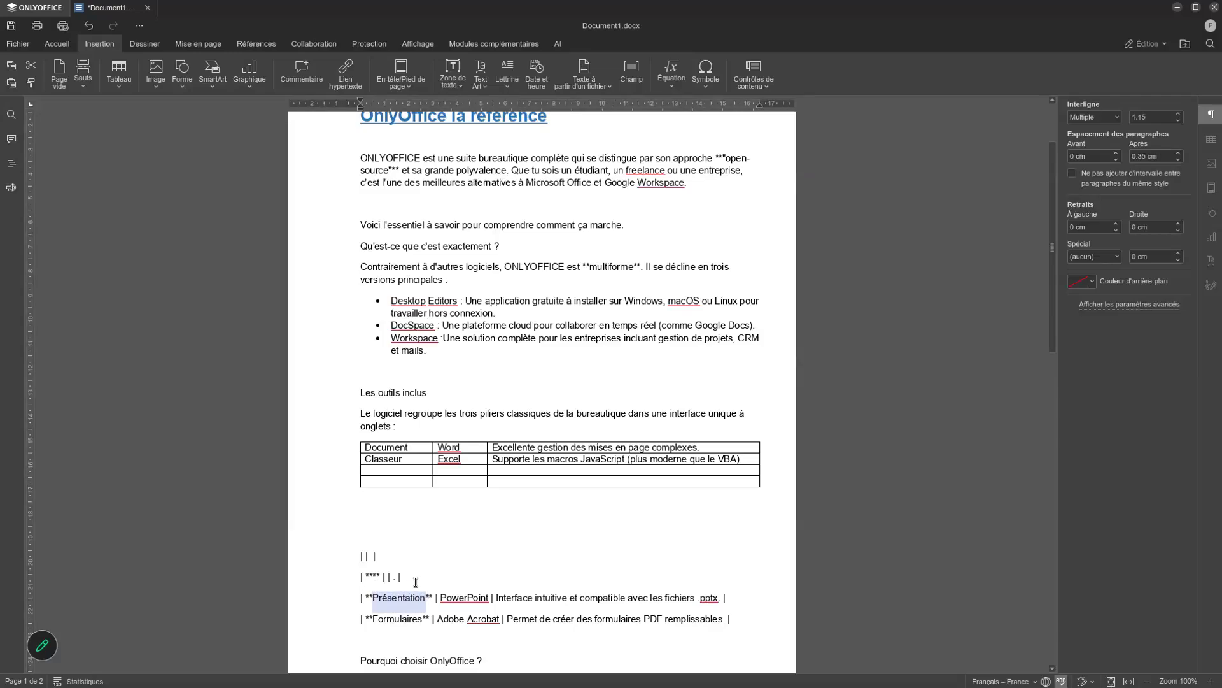
key("ctrl+x")
left_click(375, 470)
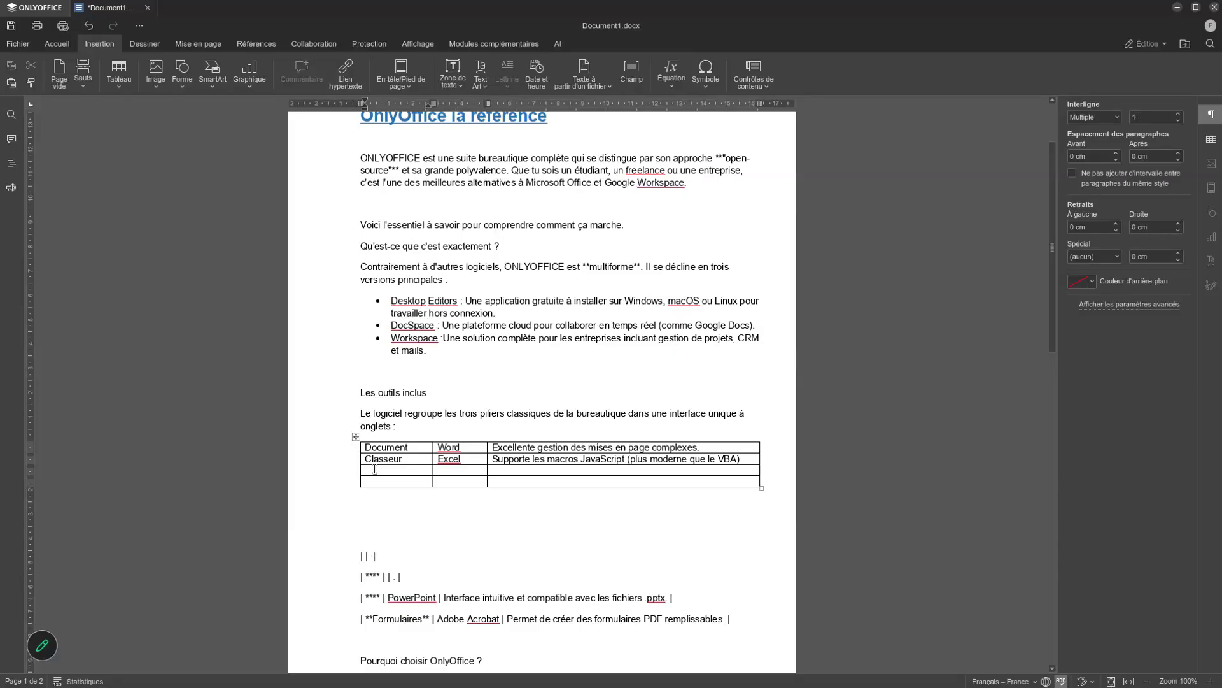
key("ctrl+v")
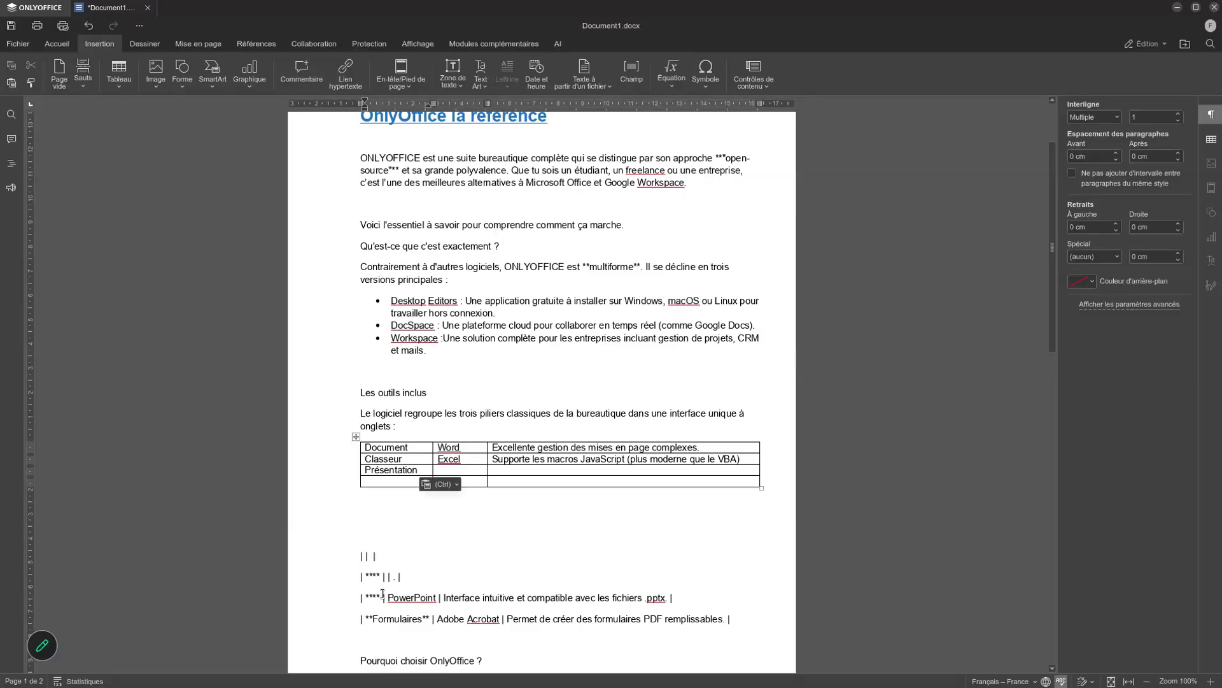
- Move "PowerPoint" into the third row's second cell and widen the second column to fit the word on one line
left_click_drag(388, 601, 435, 605)
key("ctrl+x")
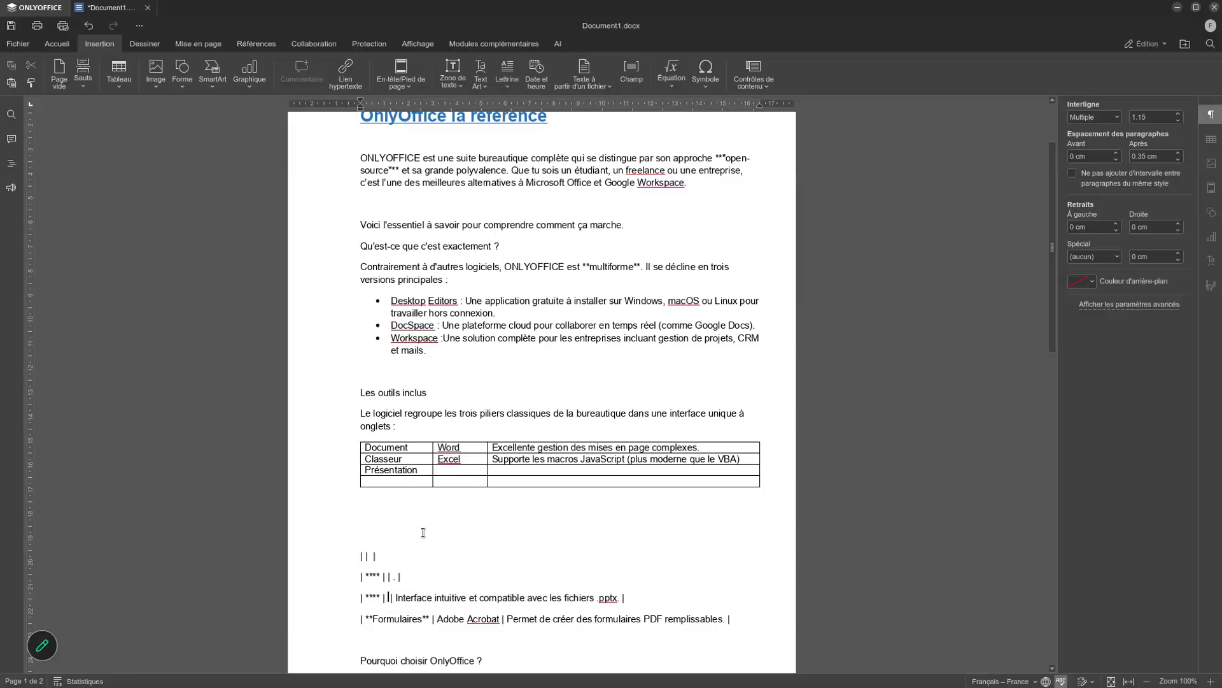
left_click(448, 470)
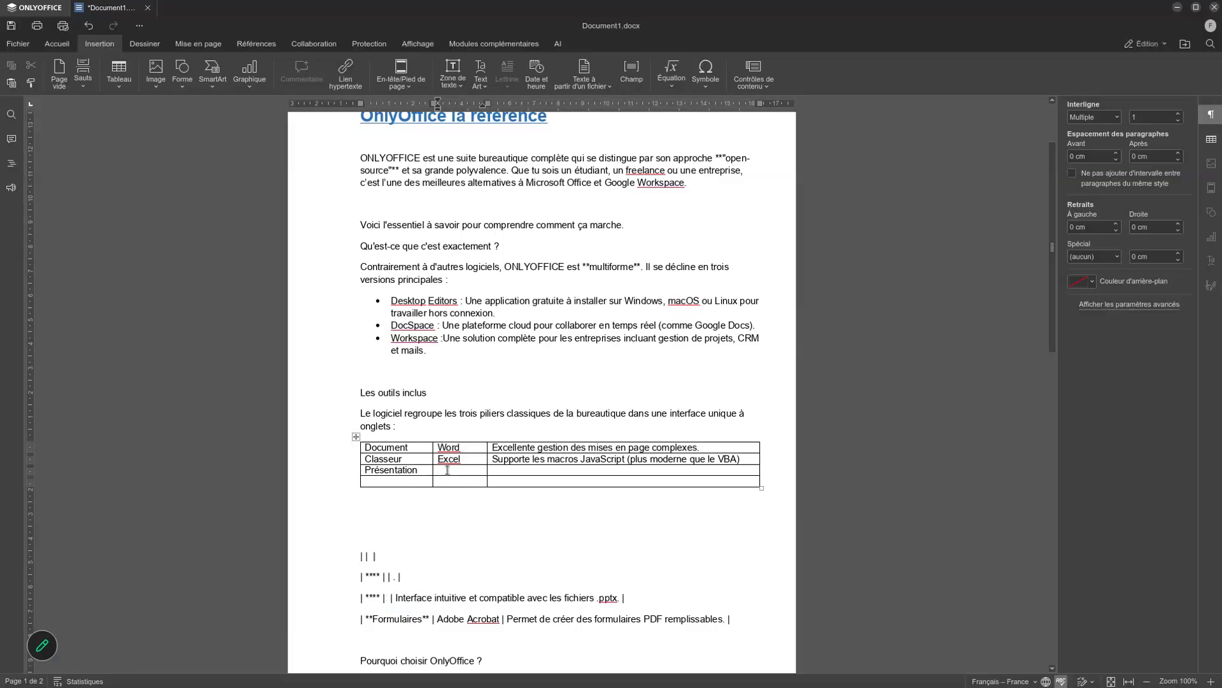
key("ctrl+v")
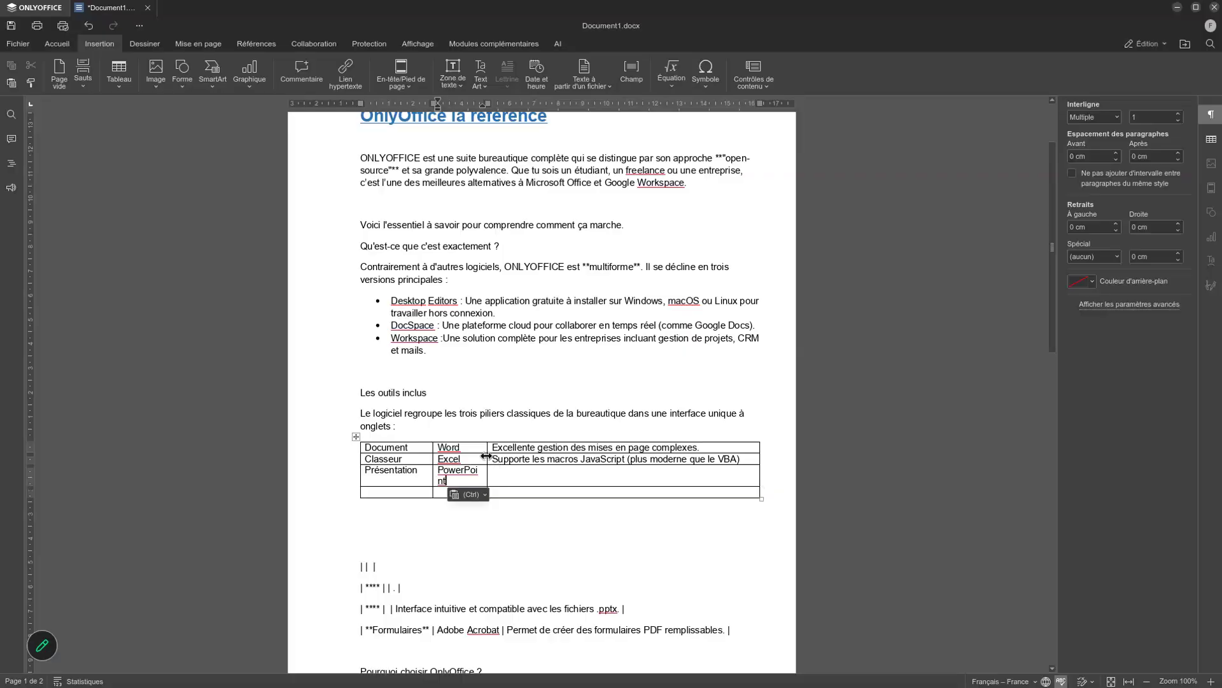
left_click_drag(486, 455, 499, 457)
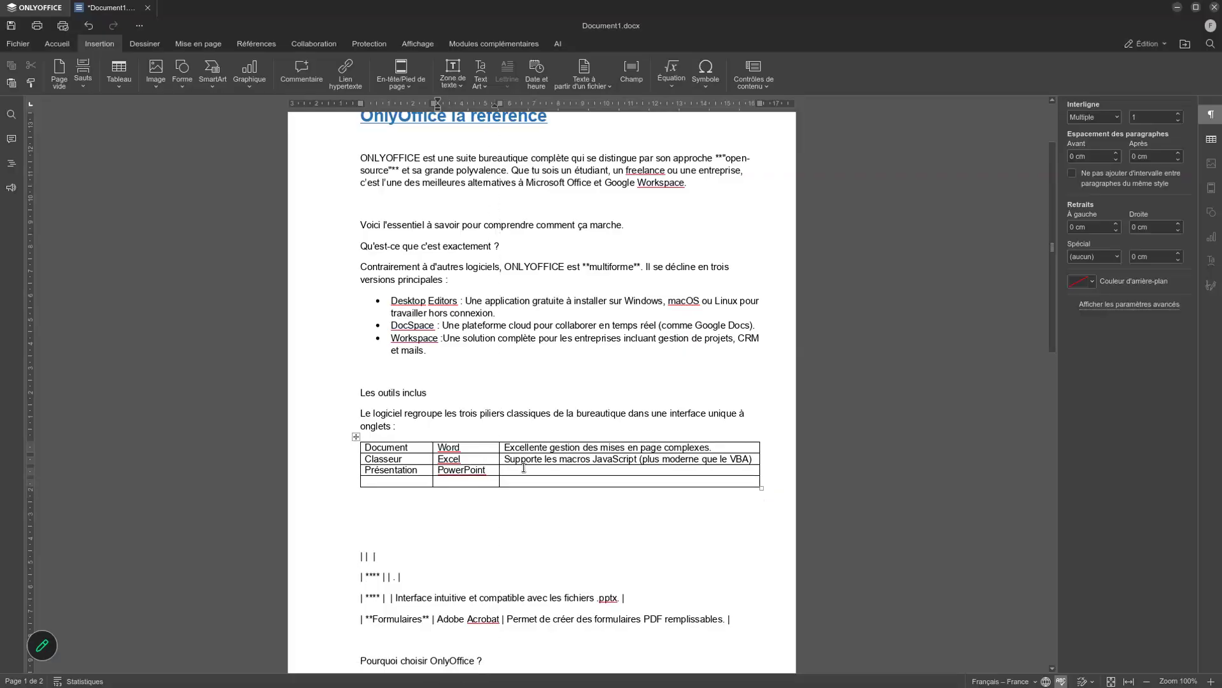
- Move "Interface intuitive et compatible avec les fichiers .pptx" from the text below into the third row's third cell
left_click(395, 598)
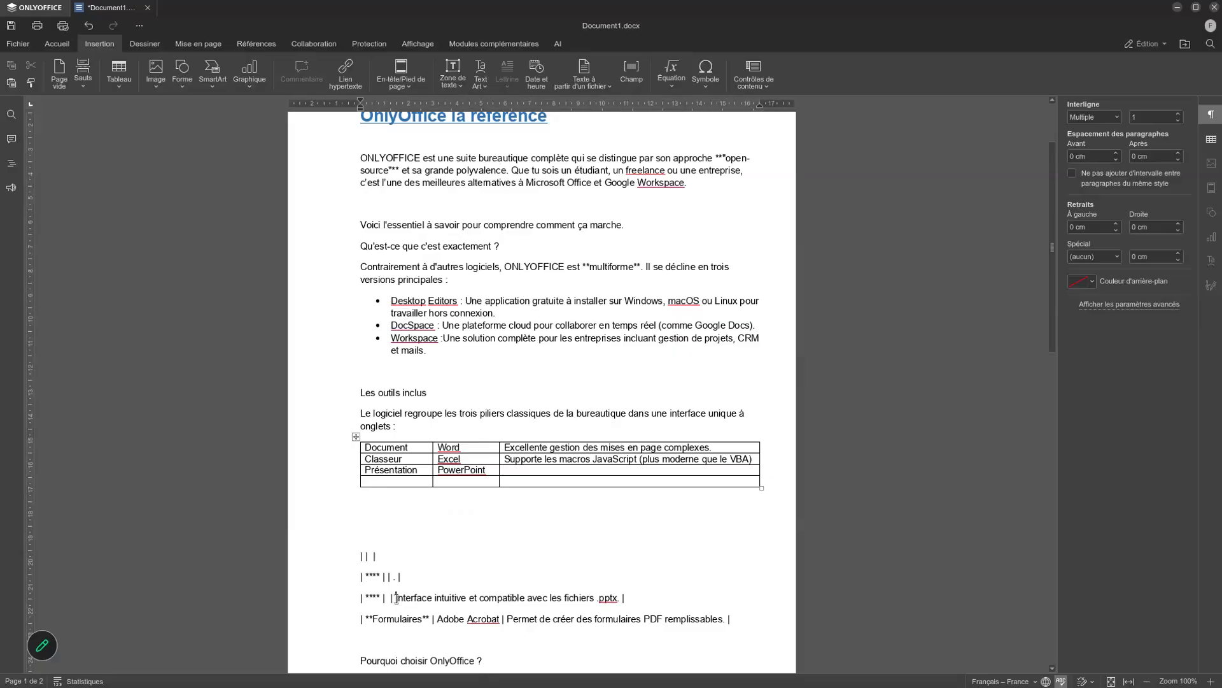
left_click_drag(396, 598, 616, 597)
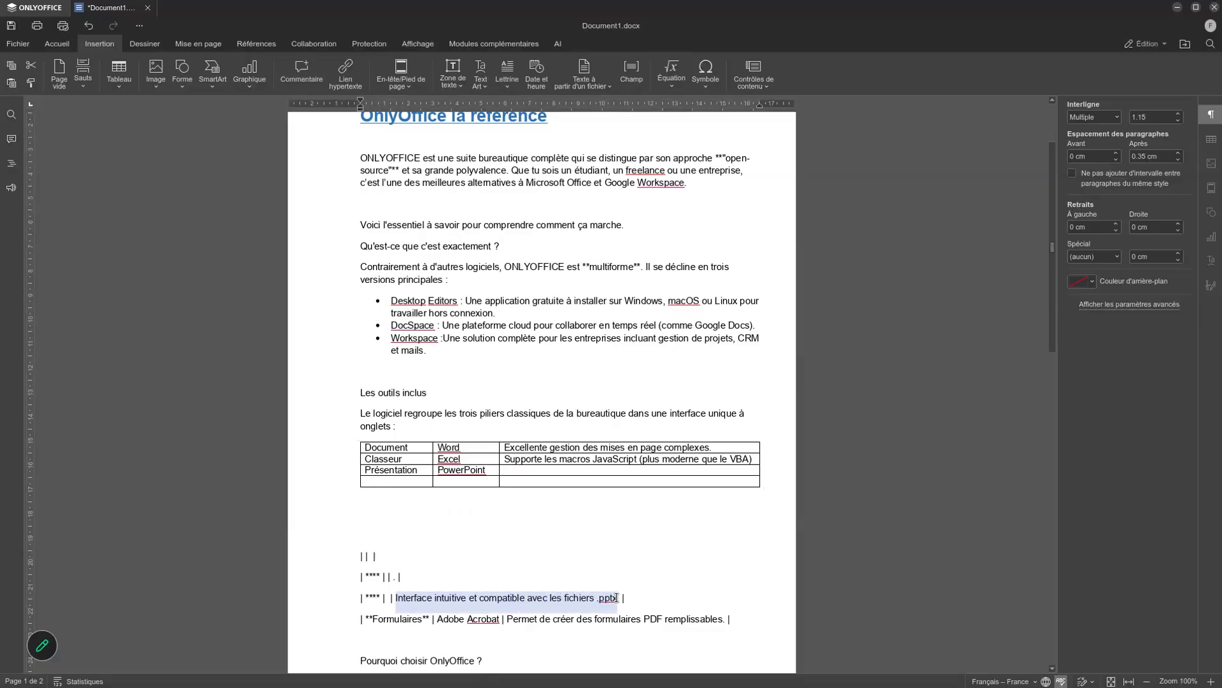
key("ctrl+x")
left_click(515, 470)
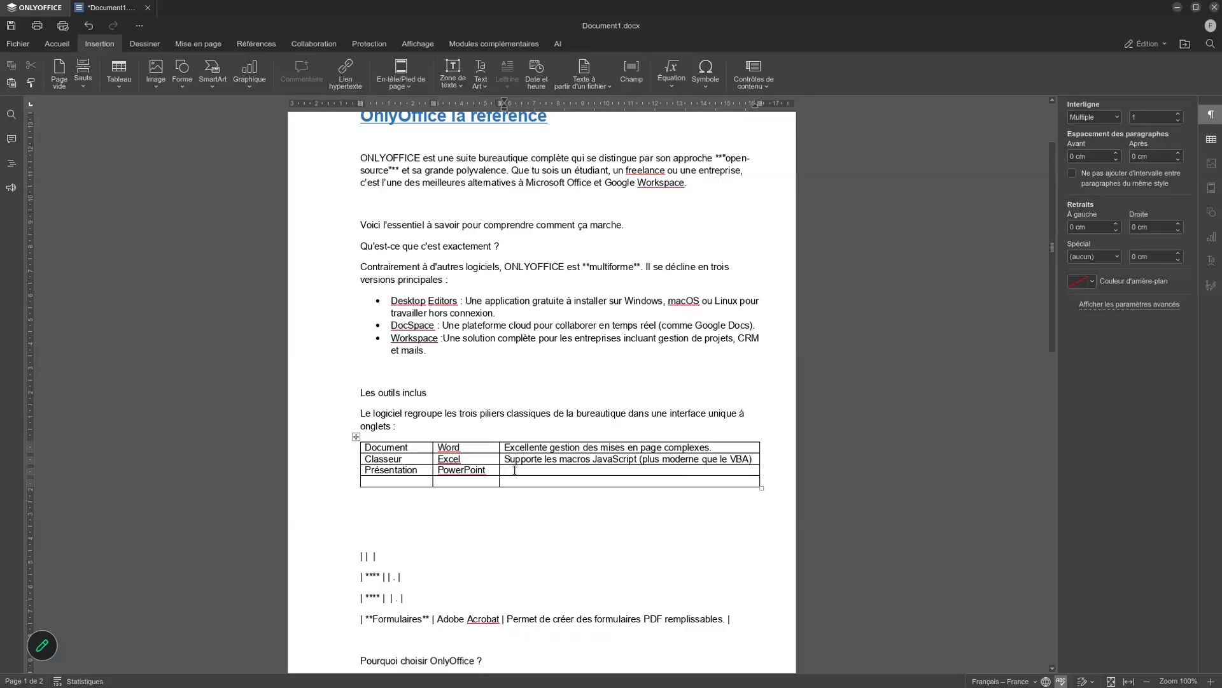
key("ctrl+v")
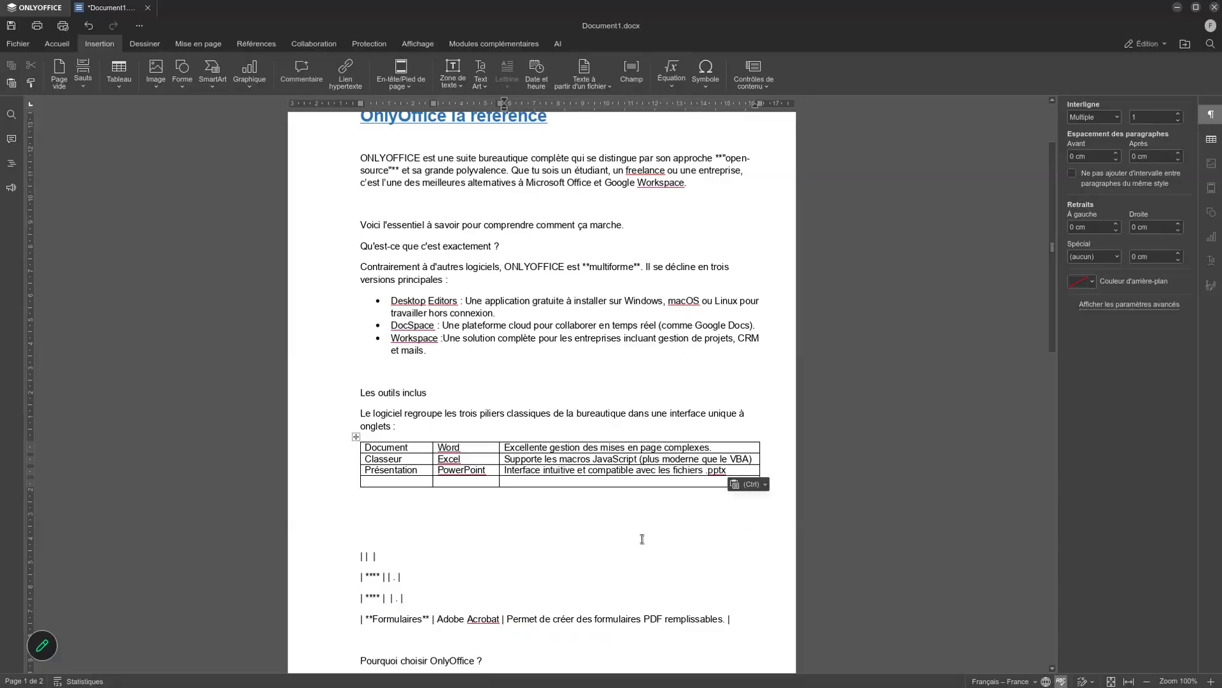
- Fill the table's fourth row from the "Formulaires" line and delete the leftover separator lines below the table
left_click(387, 480)
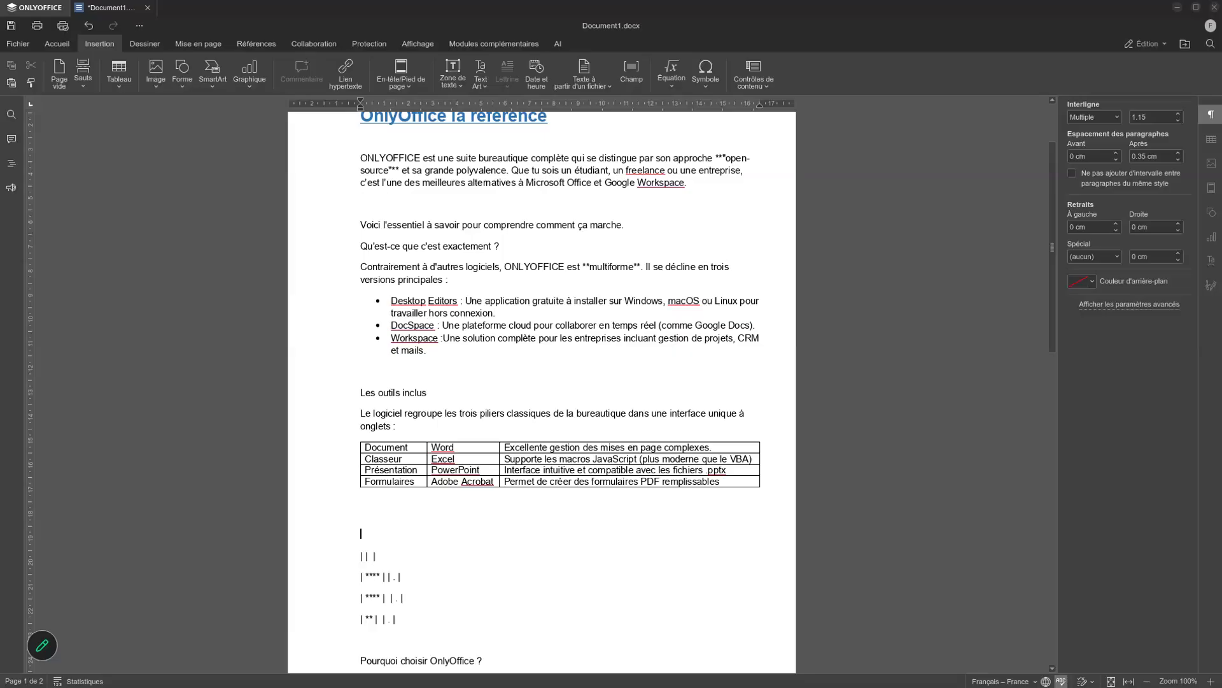
scroll(399, 500, "down", 2)
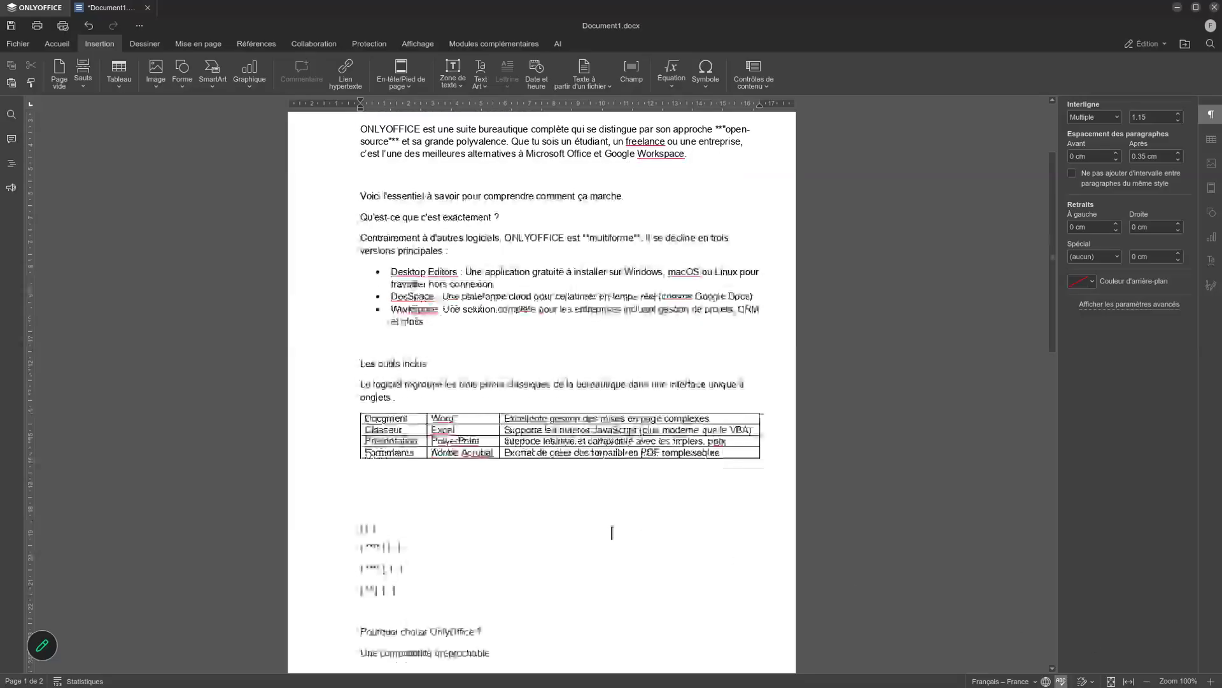
left_click_drag(360, 476, 462, 570)
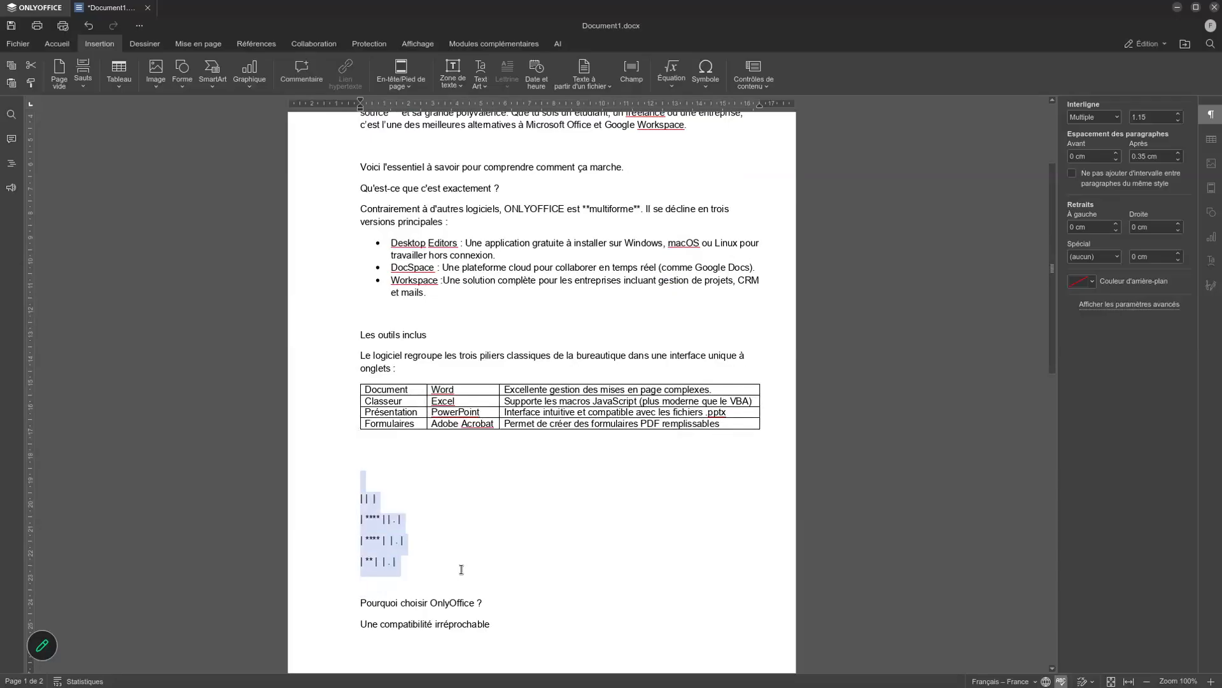
key("Delete")
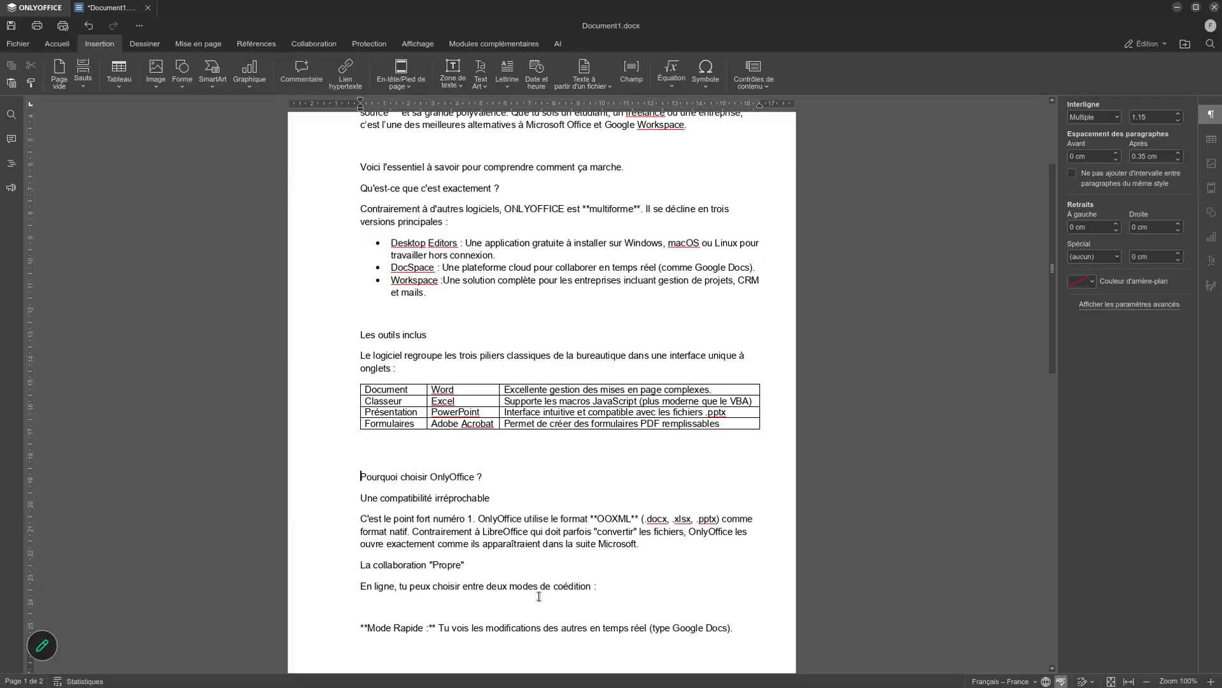
- Remove the empty line above the title "OnlyOffice la référence", keeping its initial "O"
scroll(502, 566, "down", 6)
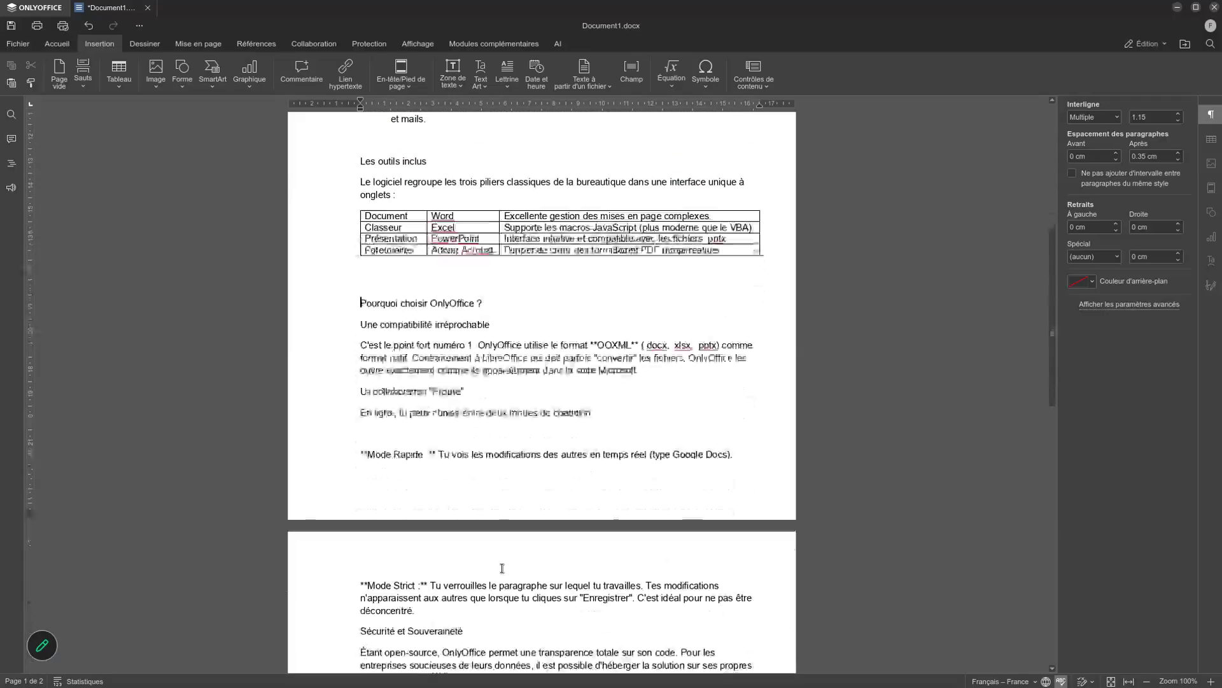
scroll(502, 568, "down", 6)
scroll(502, 568, "up", 12)
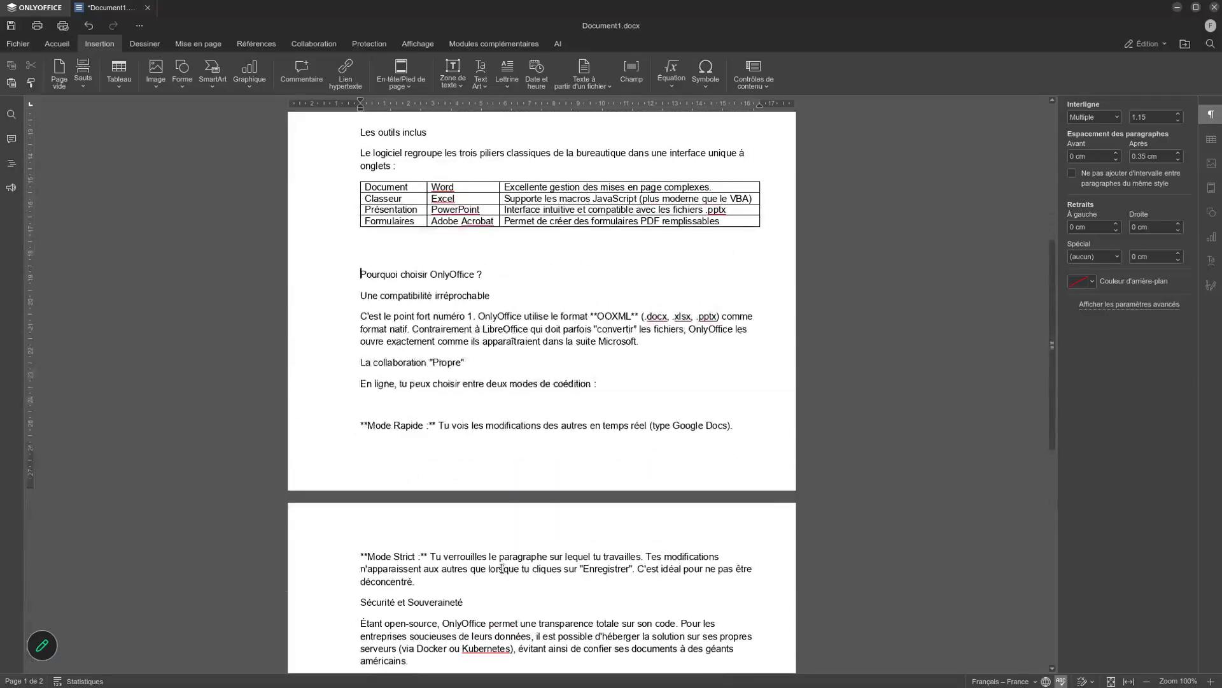
scroll(502, 568, "up", 4)
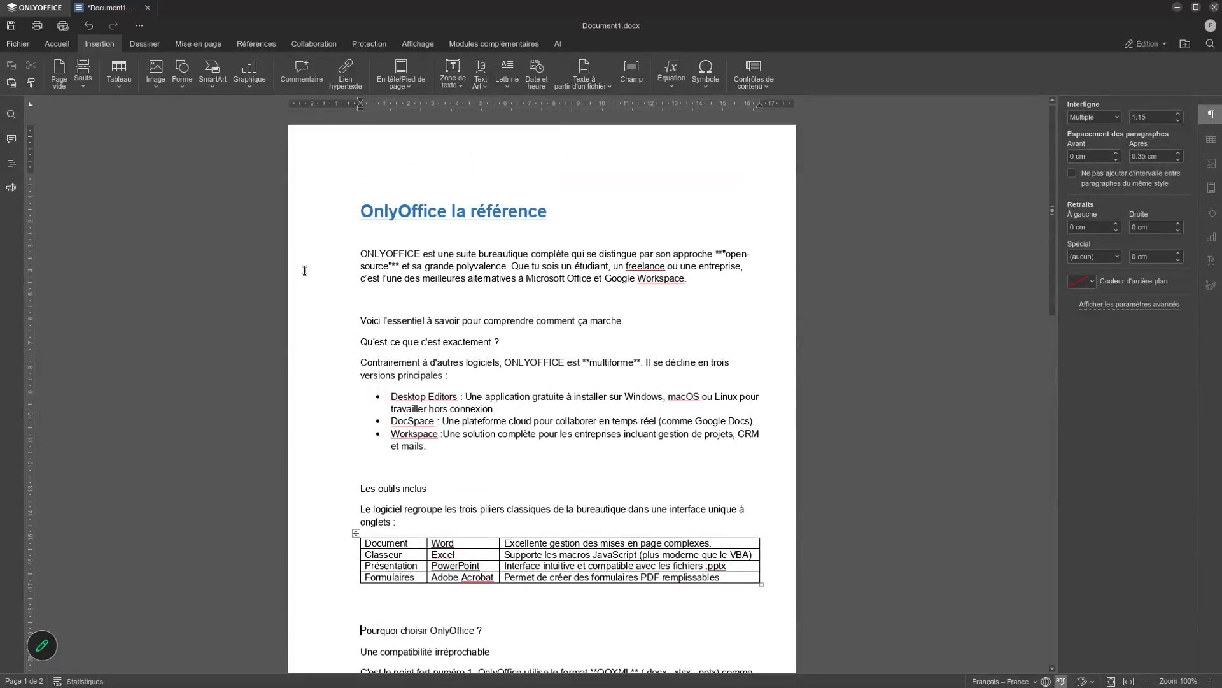
left_click(372, 183)
key("Delete")
key("Delete")
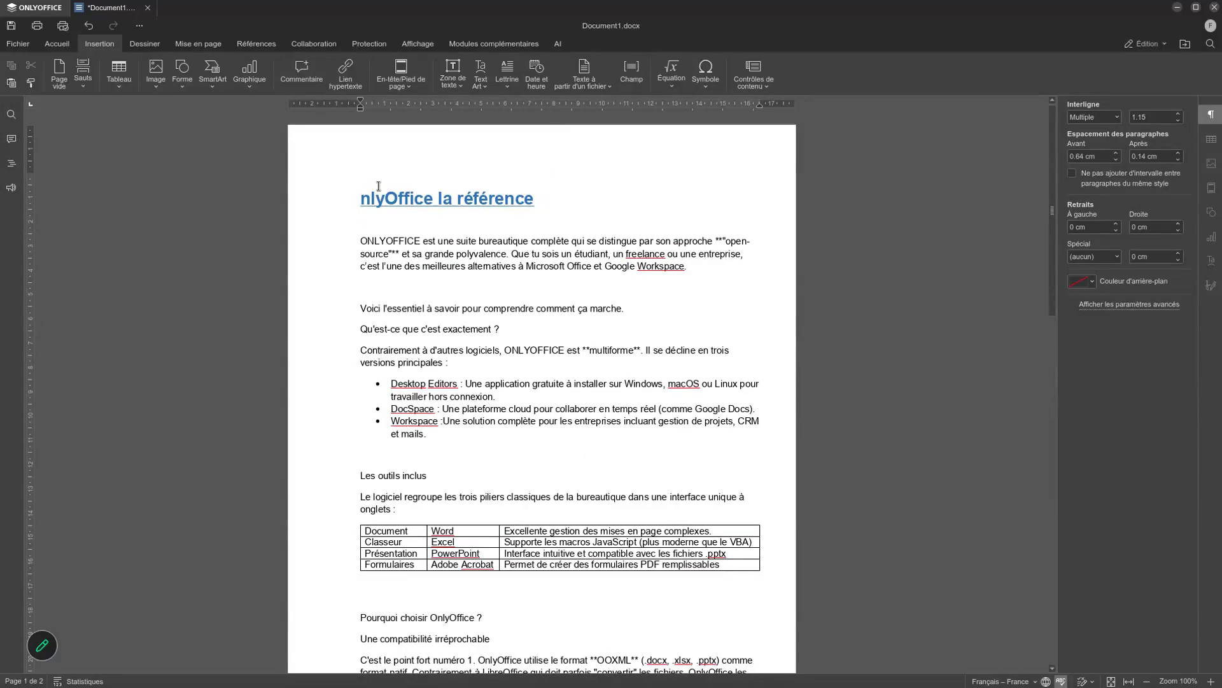
type("O")
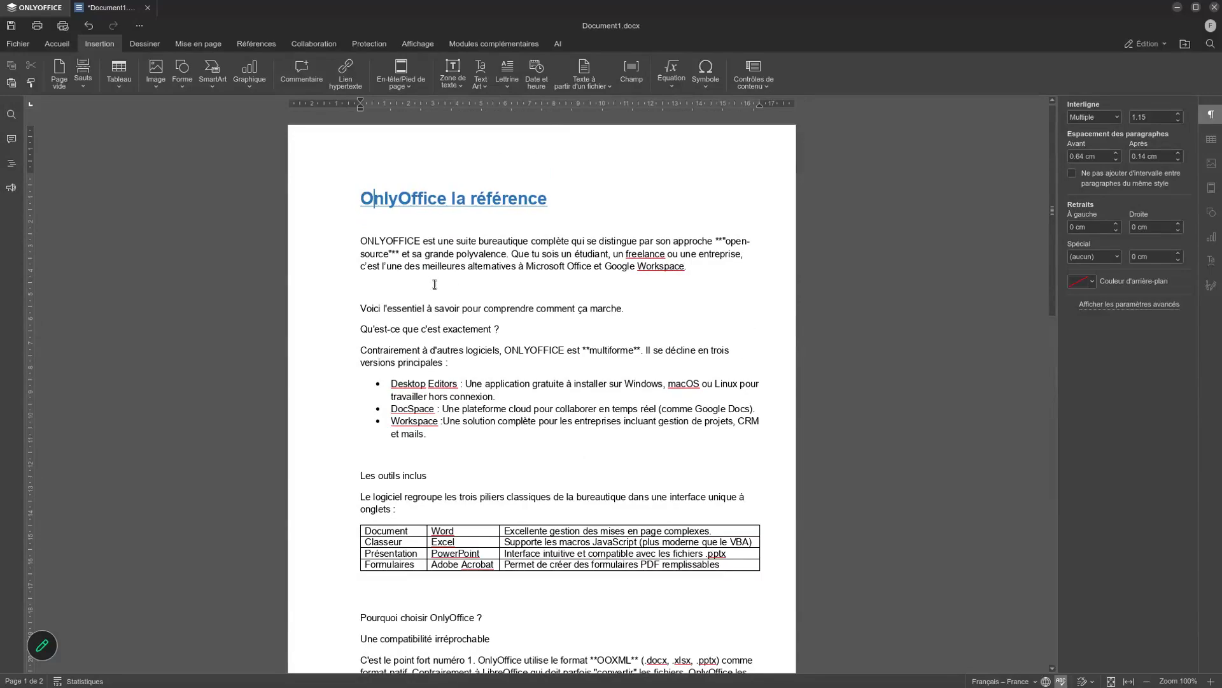
- Delete the empty paragraphs above "Voici l'essentiel à savoir" and above "Les outils inclus"
left_click(366, 285)
key("Delete")
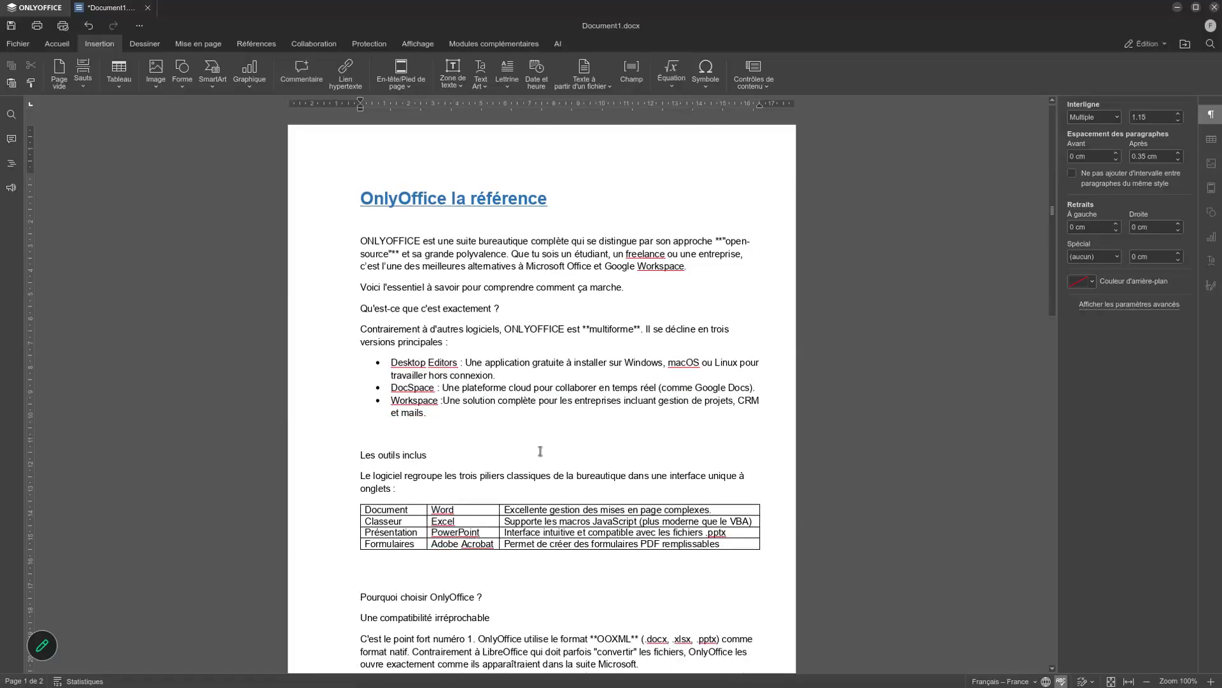
left_click(362, 433)
key("Delete")
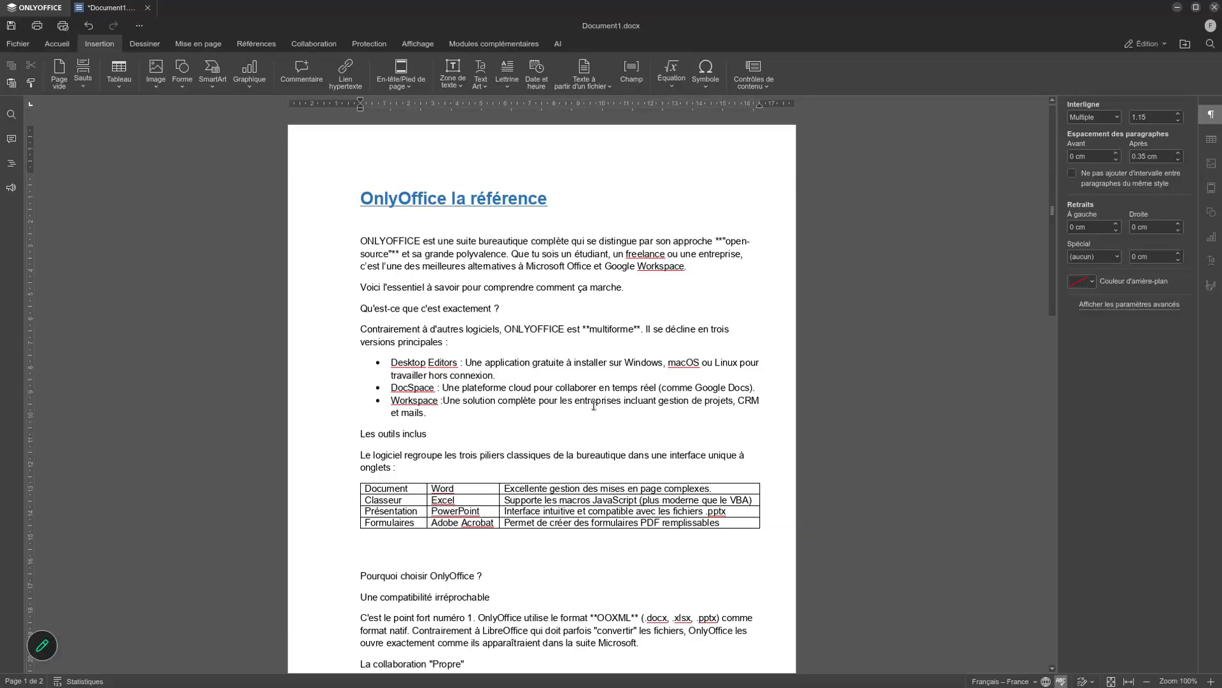
- Review the cleaned-up document from the title through the table to the closing question on the second page
scroll(593, 405, "down", 5)
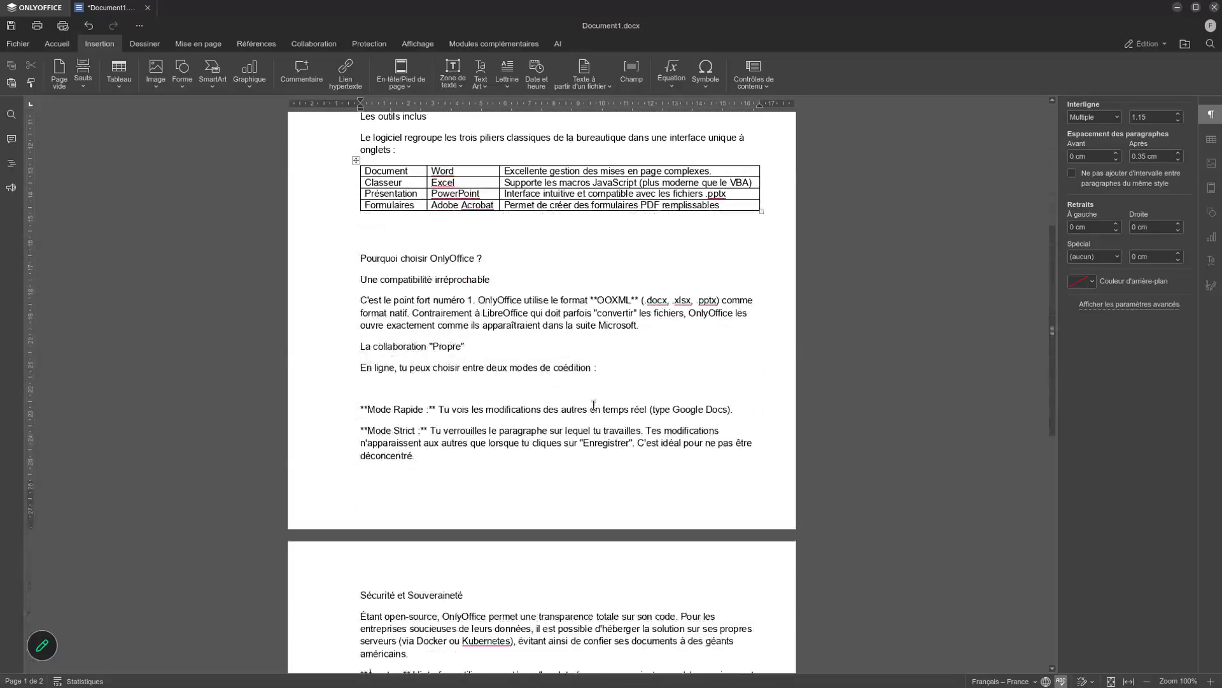
scroll(593, 405, "down", 1)
scroll(593, 405, "up", 6)
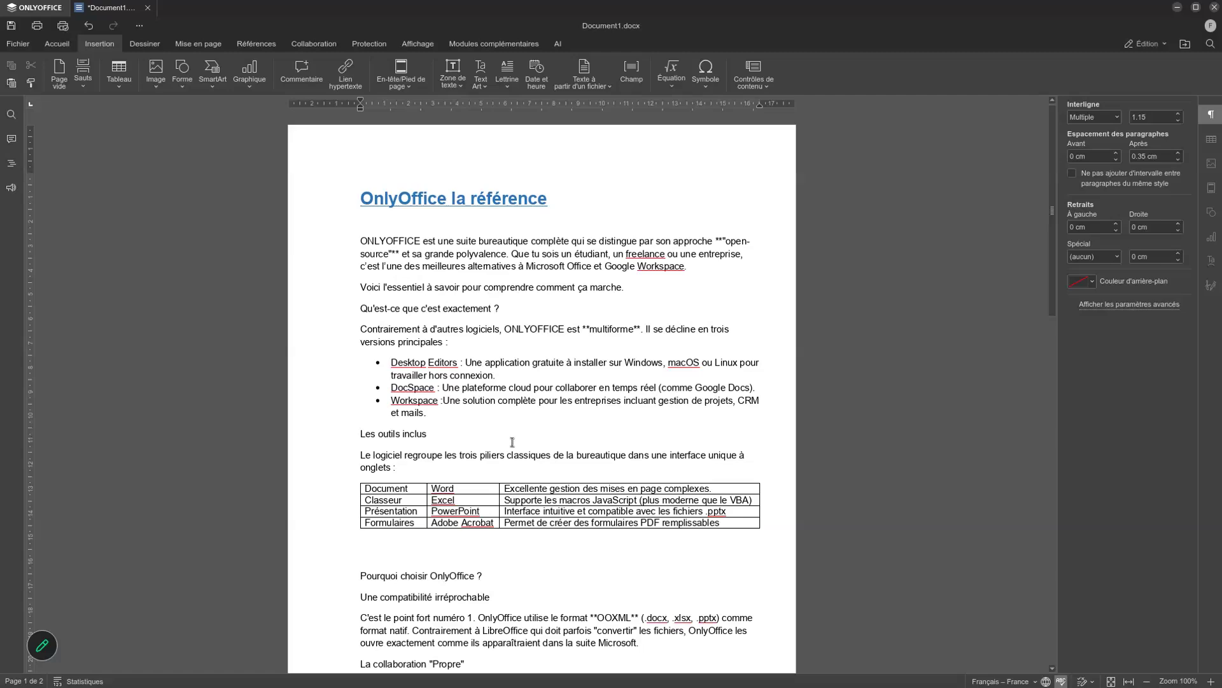
scroll(513, 442, "down", 3)
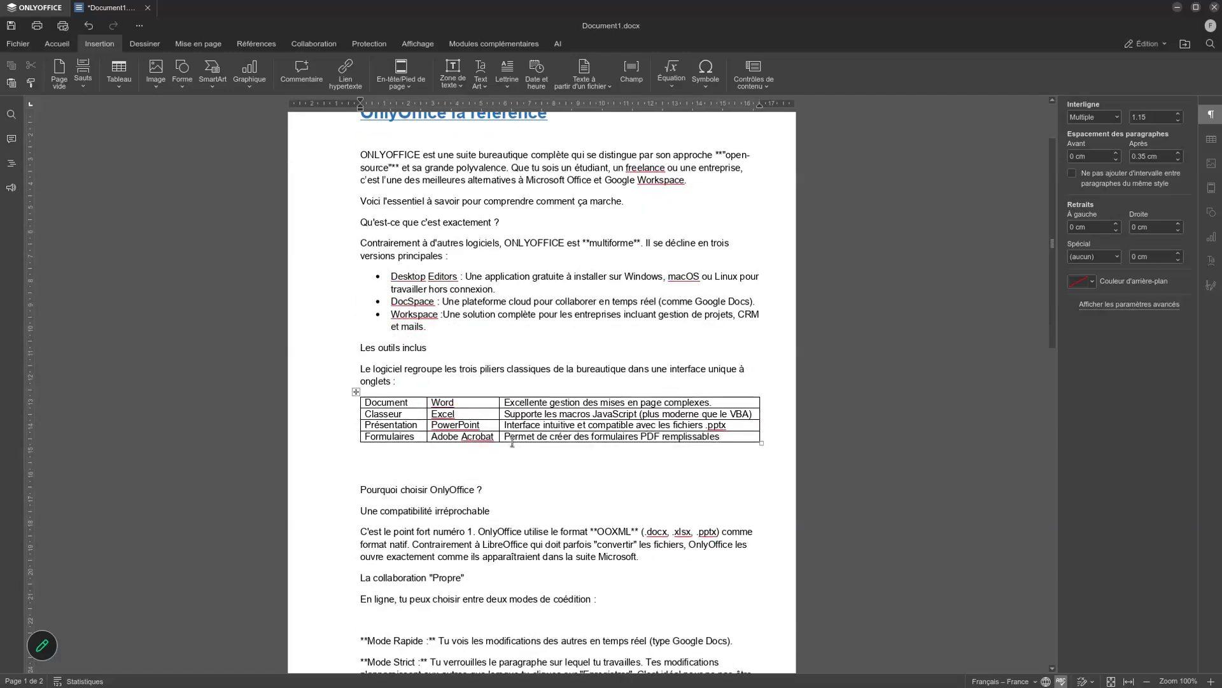
scroll(512, 442, "up", 3)
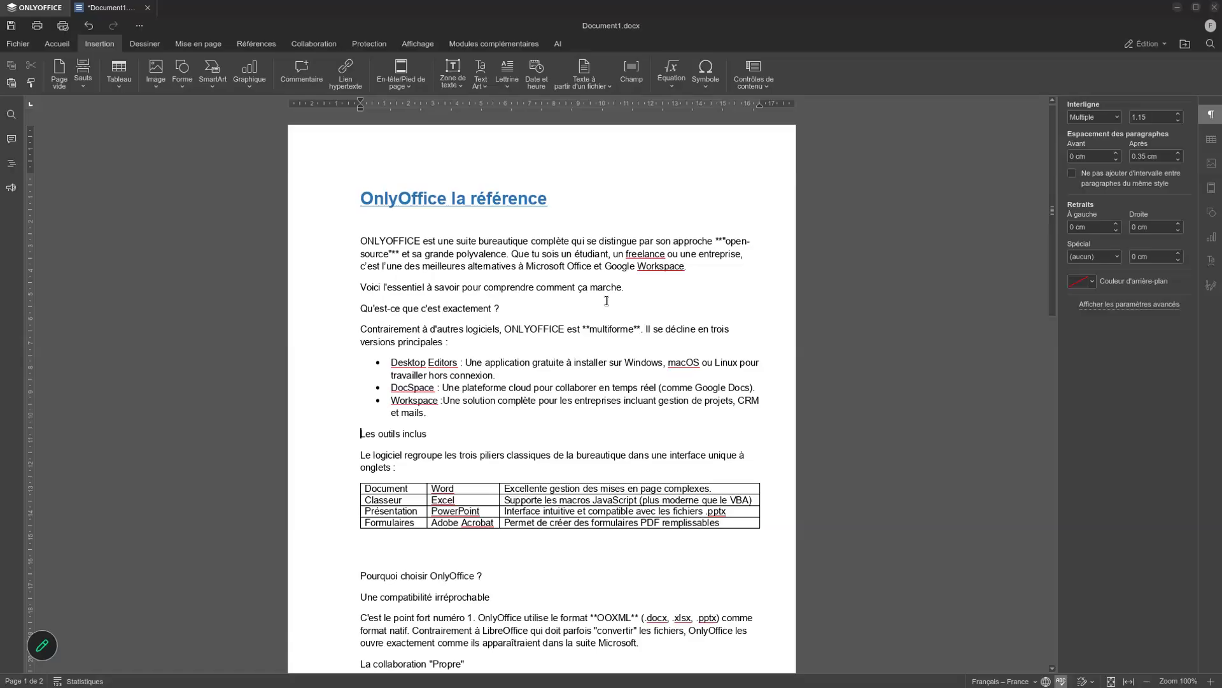
scroll(564, 301, "down", 12)
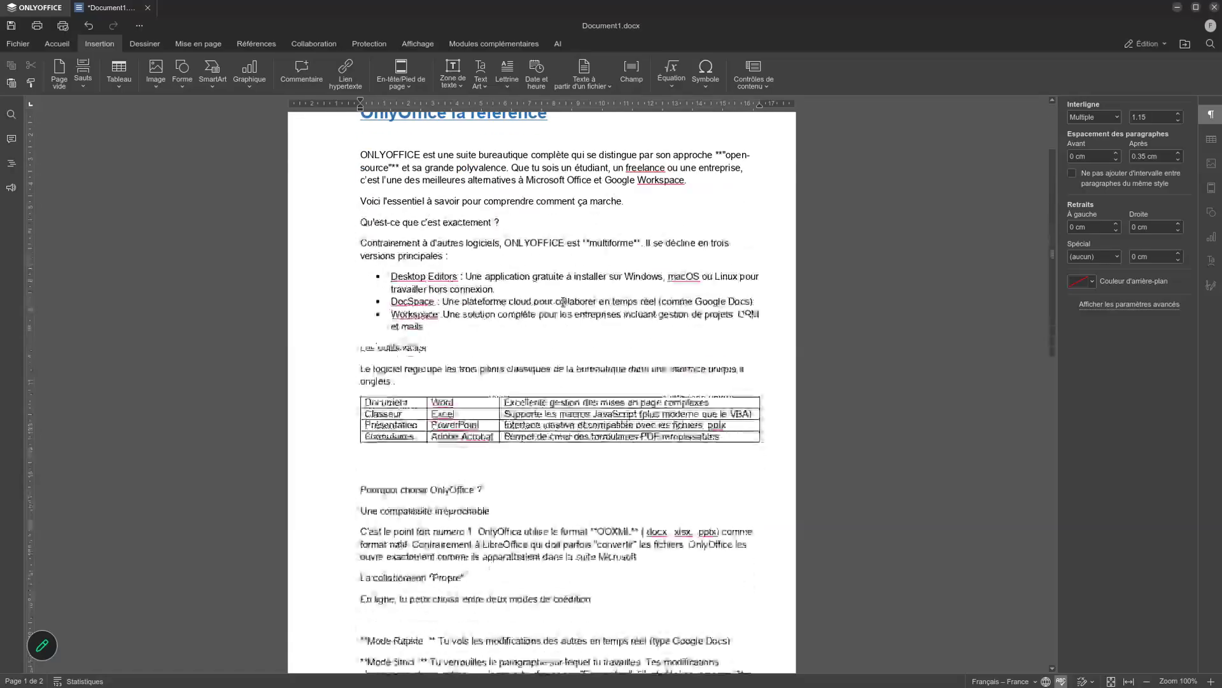
scroll(563, 302, "down", 10)
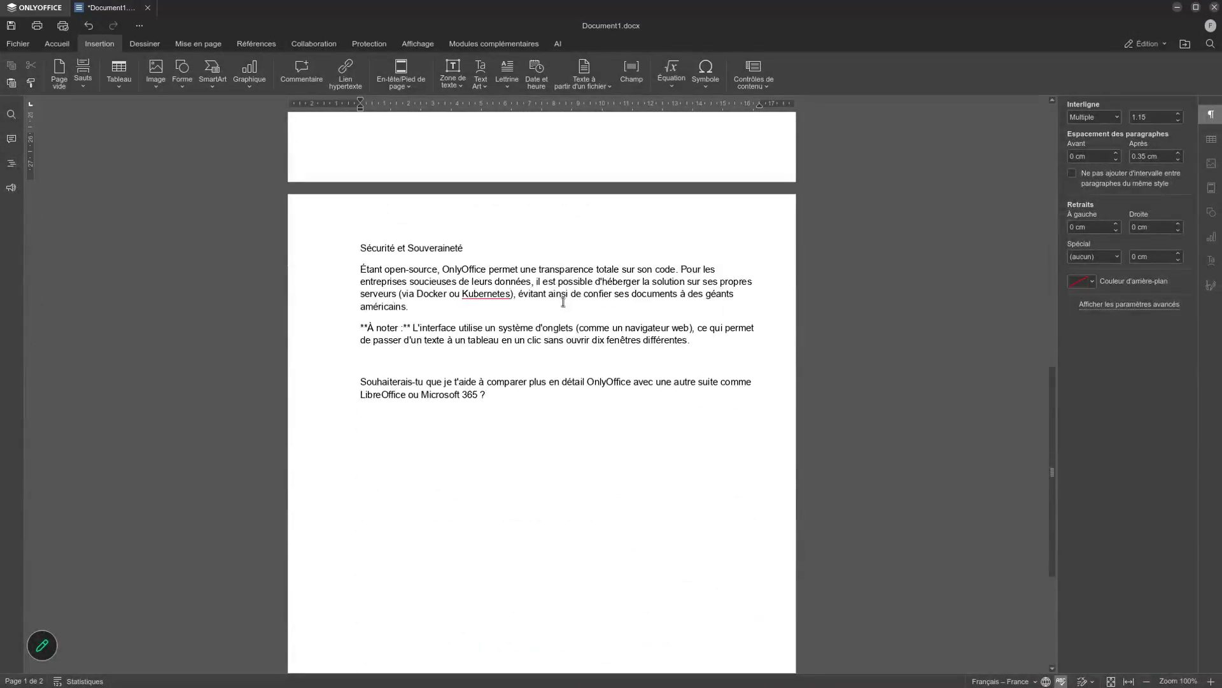
scroll(562, 302, "up", 6)
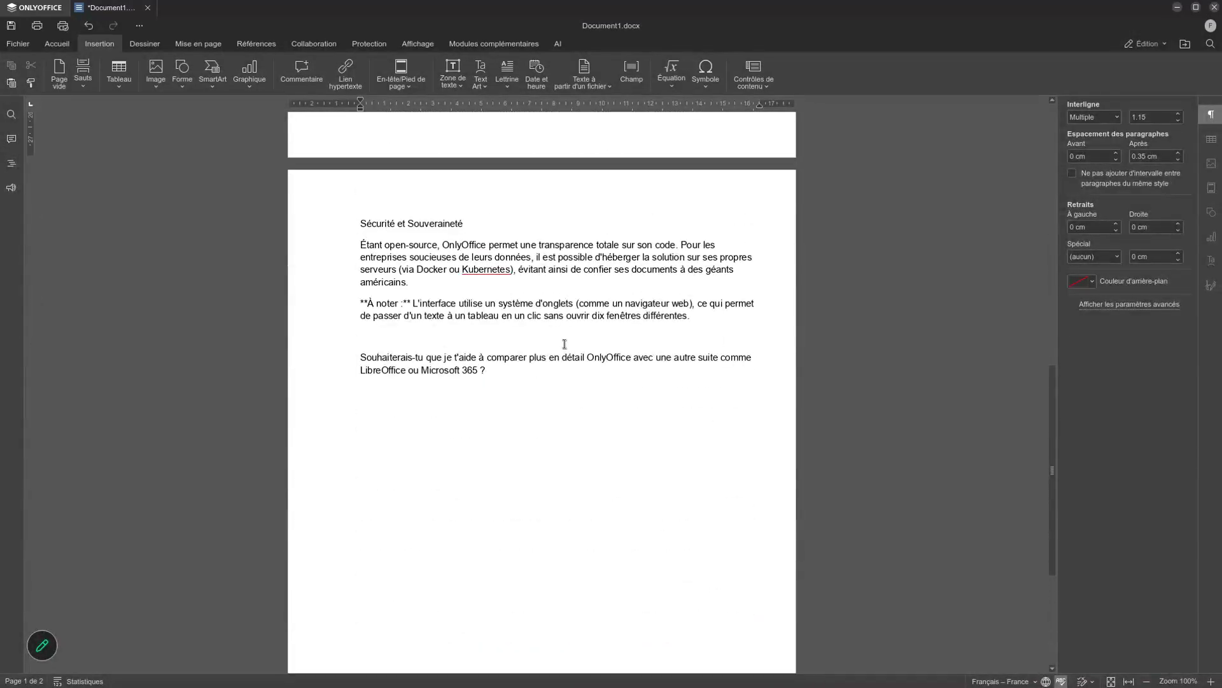
- Insert a page break after the closing question ending in "LibreOffice ou Microsoft 365 ?" to start a blank page
left_click(495, 369)
key("ctrl+Return")
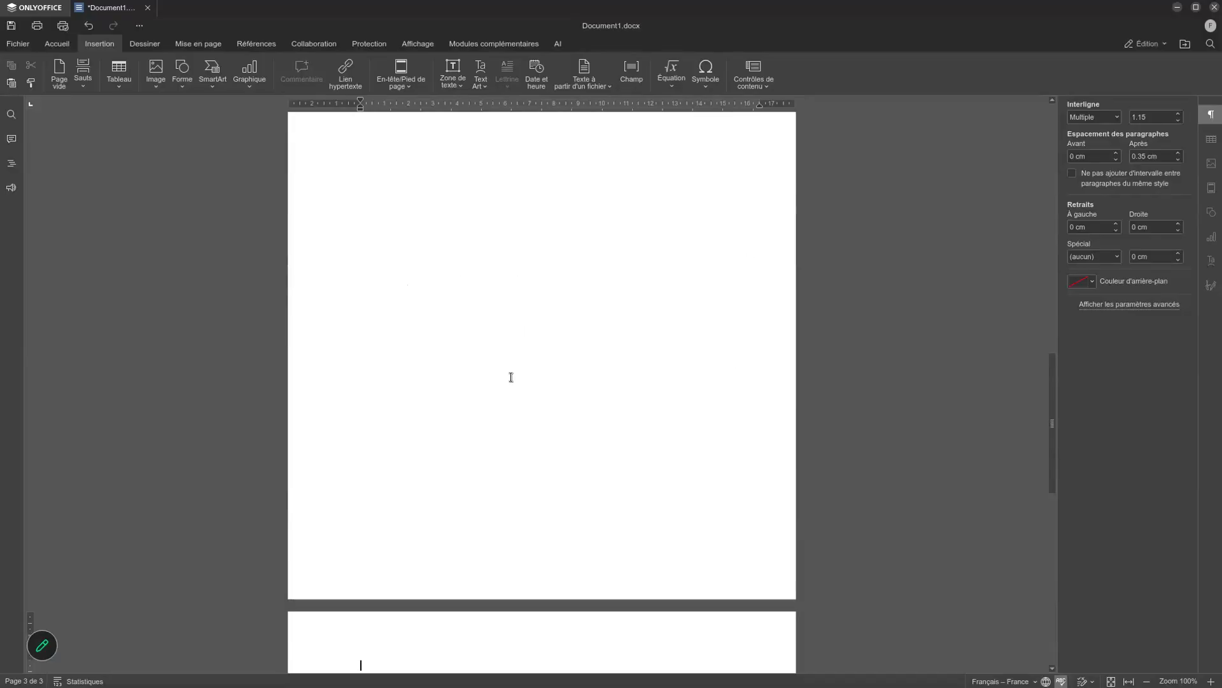
scroll(511, 377, "down", 1)
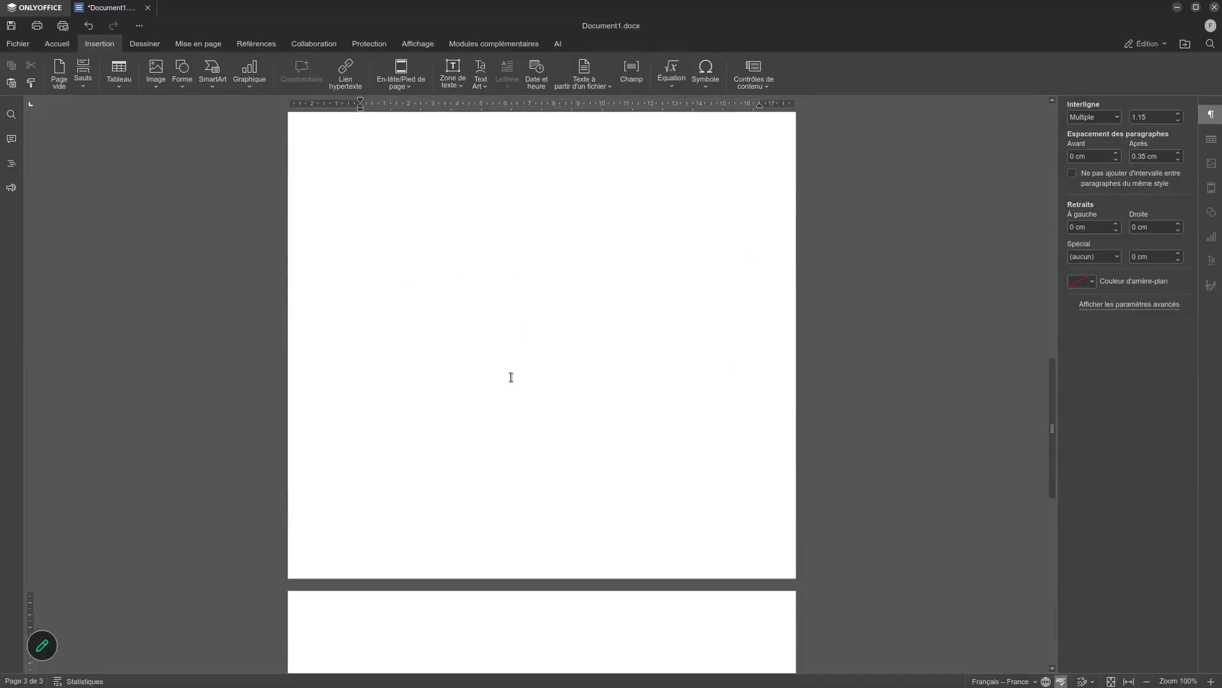
scroll(668, 390, "down", 5)
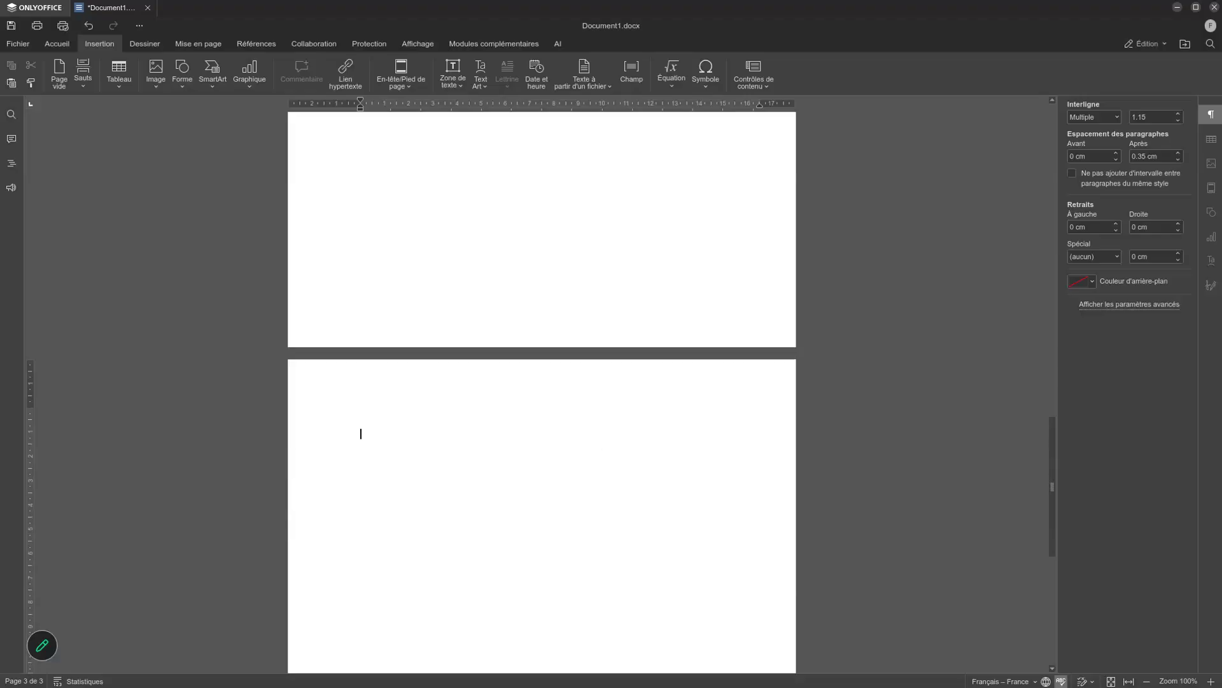
- Switch to the Google Gemini conversation in Firefox and copy the full formatted response about OnlyOffice
key("super")
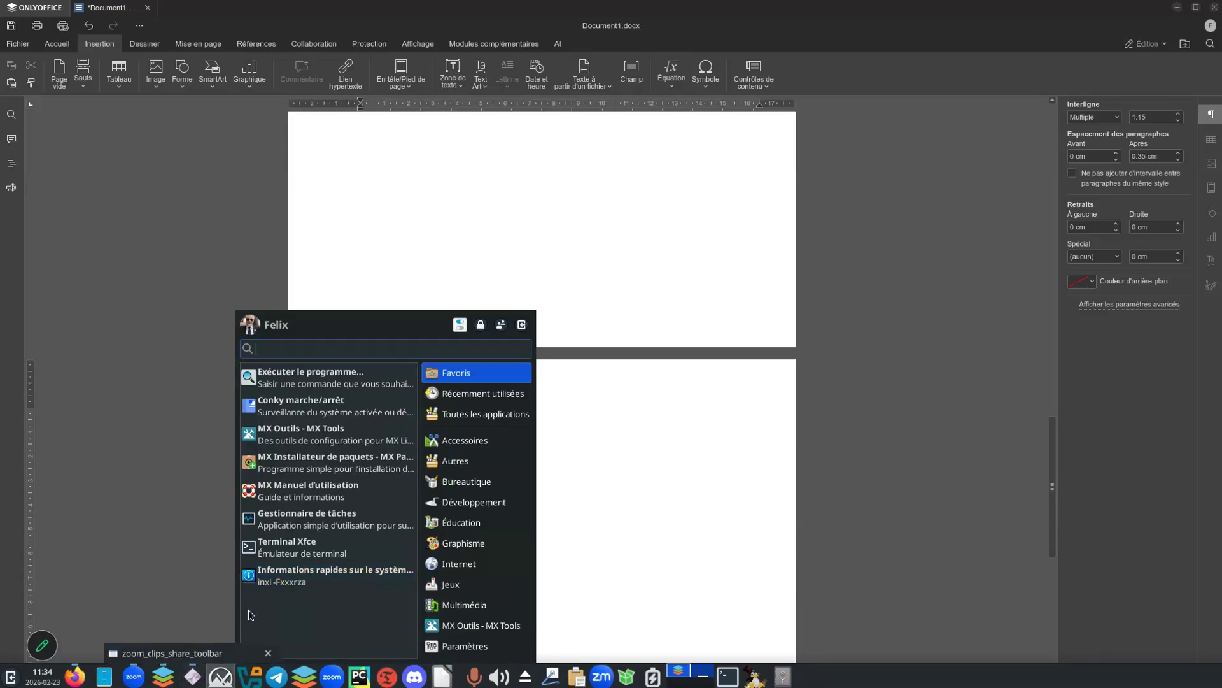
mouse_move(82, 679)
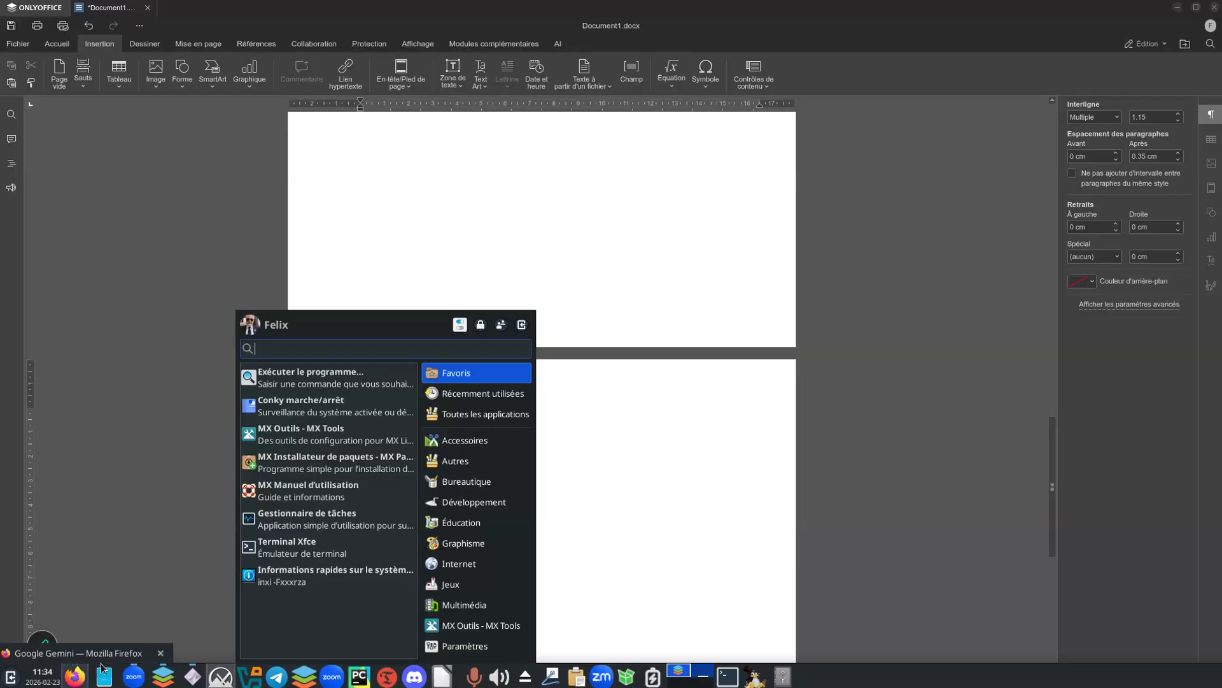
left_click(109, 656)
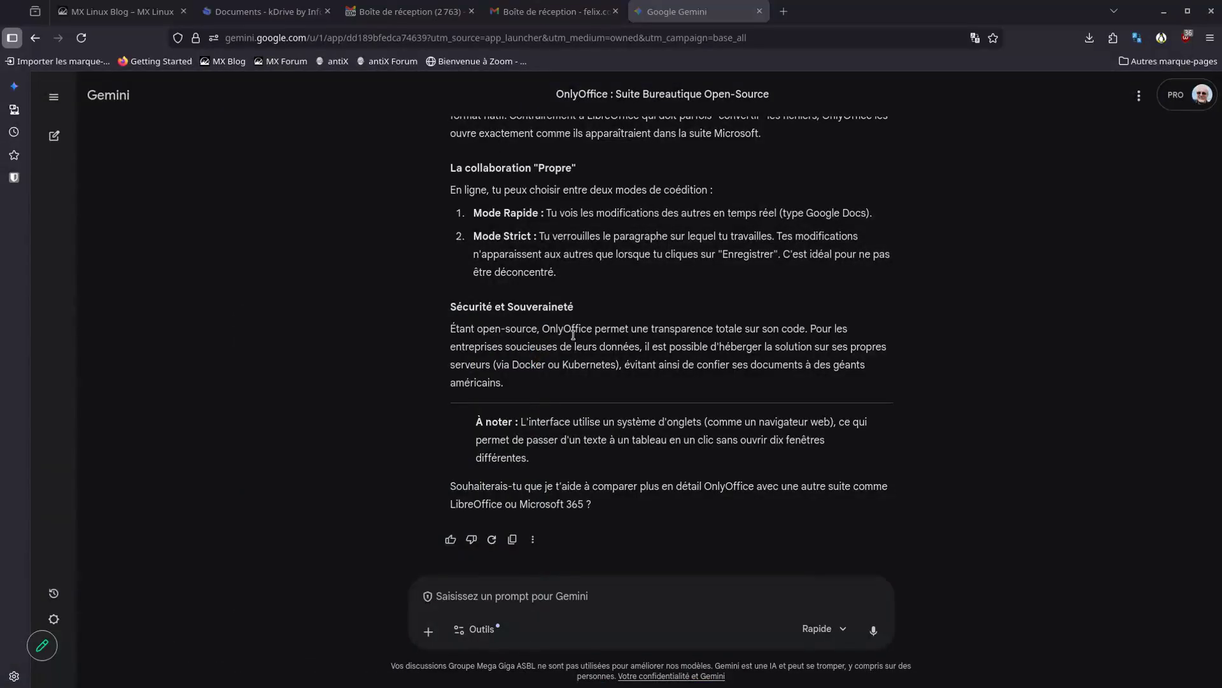
scroll(571, 351, "up", 20)
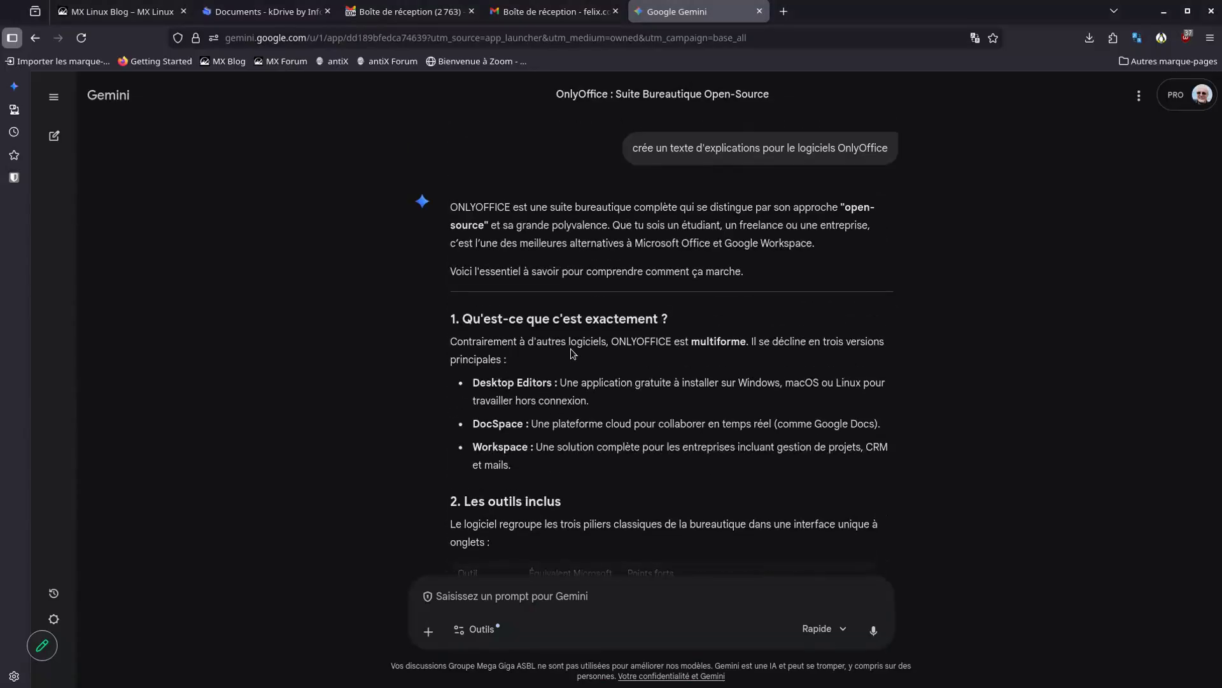
scroll(575, 350, "down", 8)
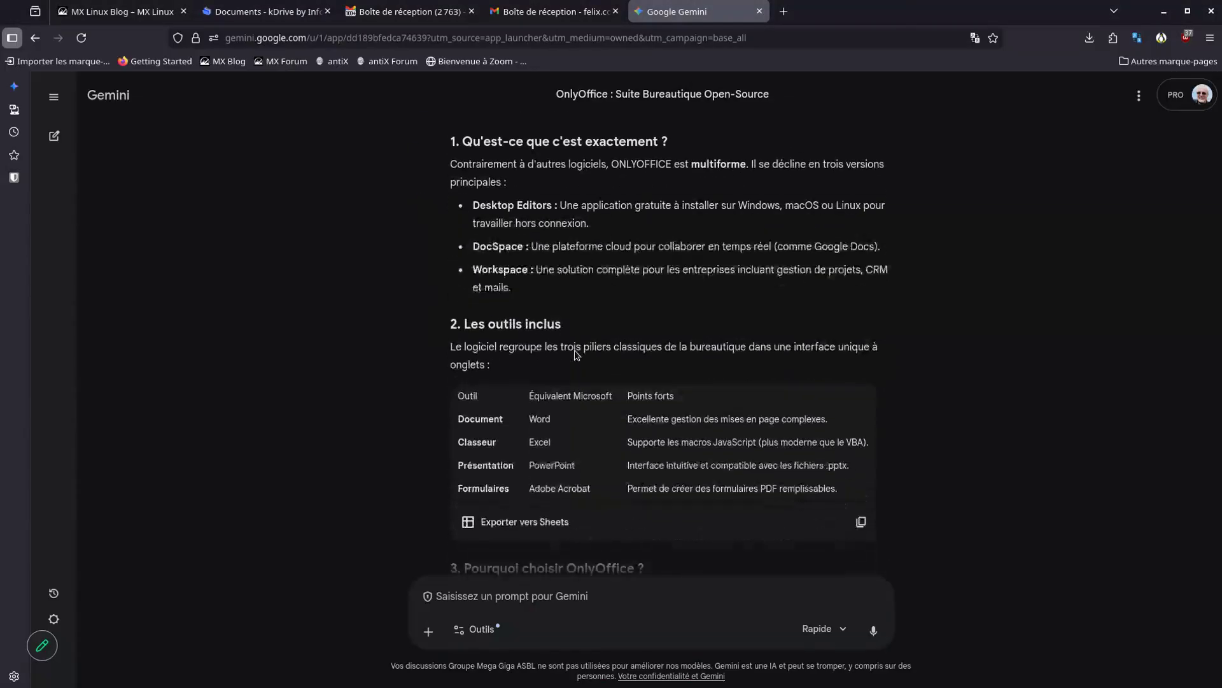
scroll(575, 354, "down", 3)
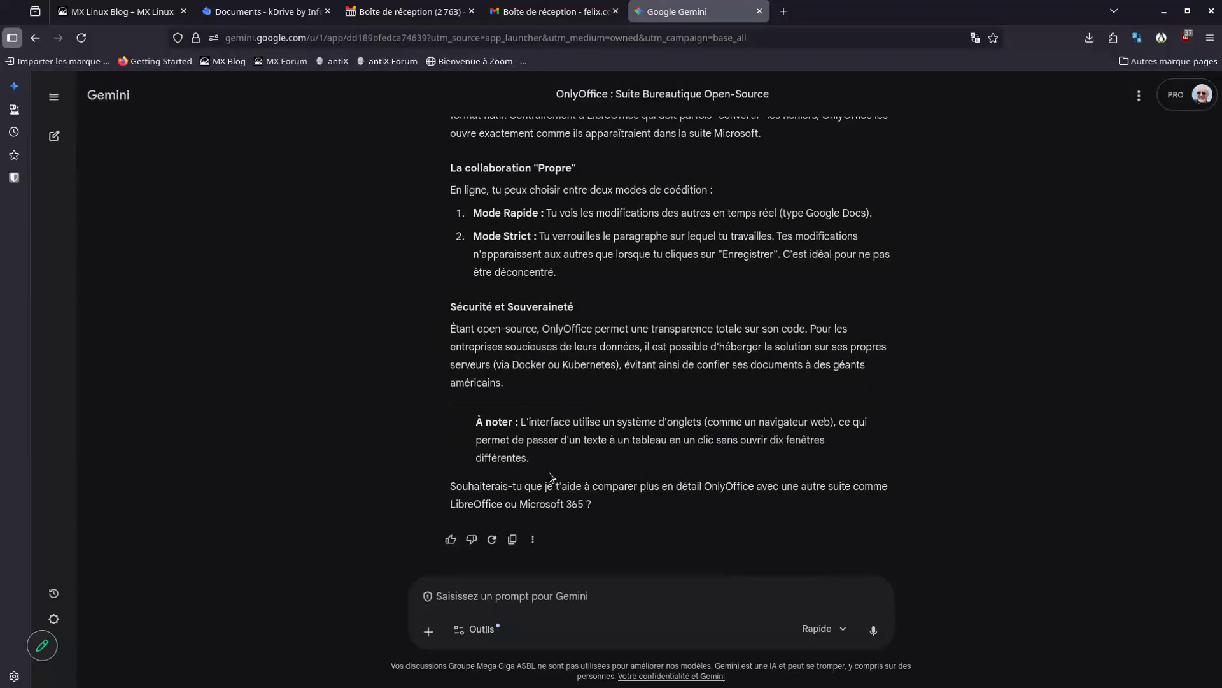
left_click(514, 540)
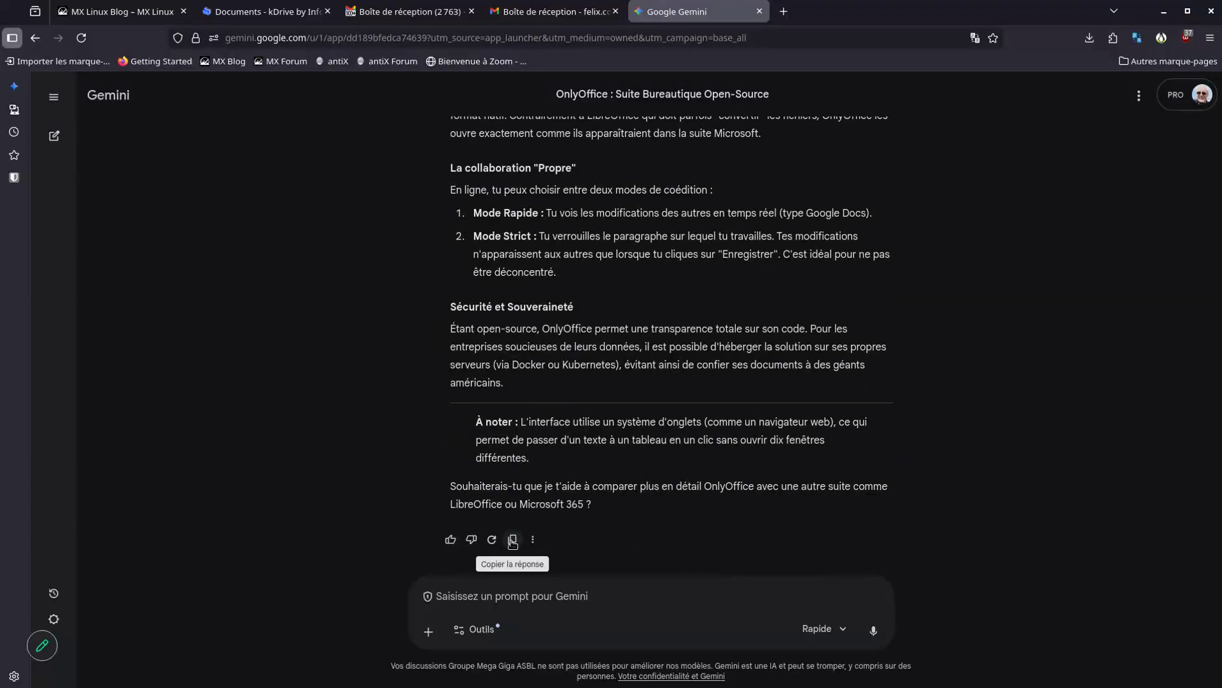
left_click(513, 541)
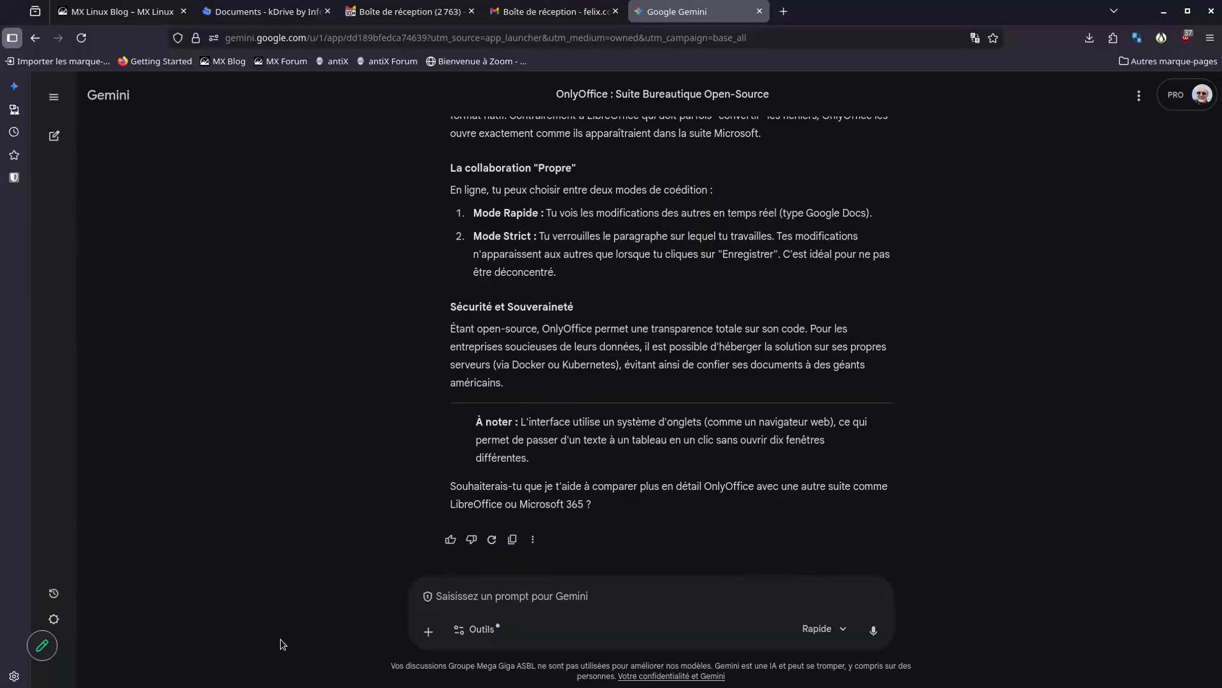
- Return to Document1.docx in ONLYOFFICE and paste the copied Gemini response on the blank third page
key("super")
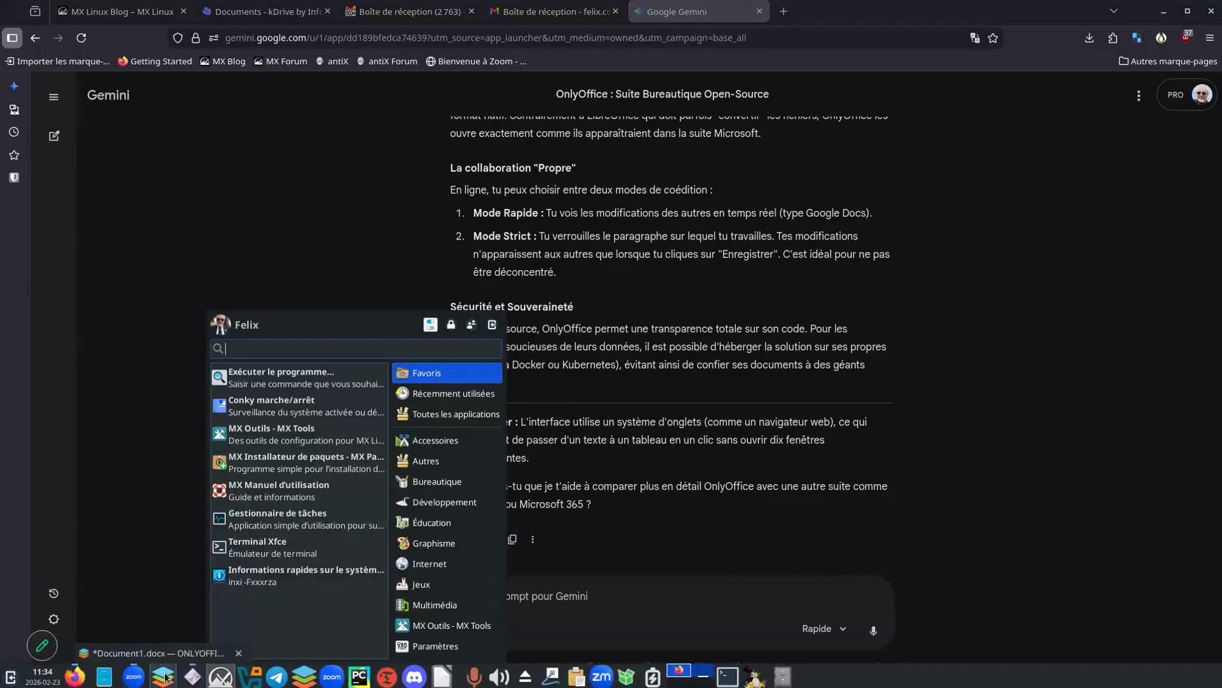
left_click(167, 652)
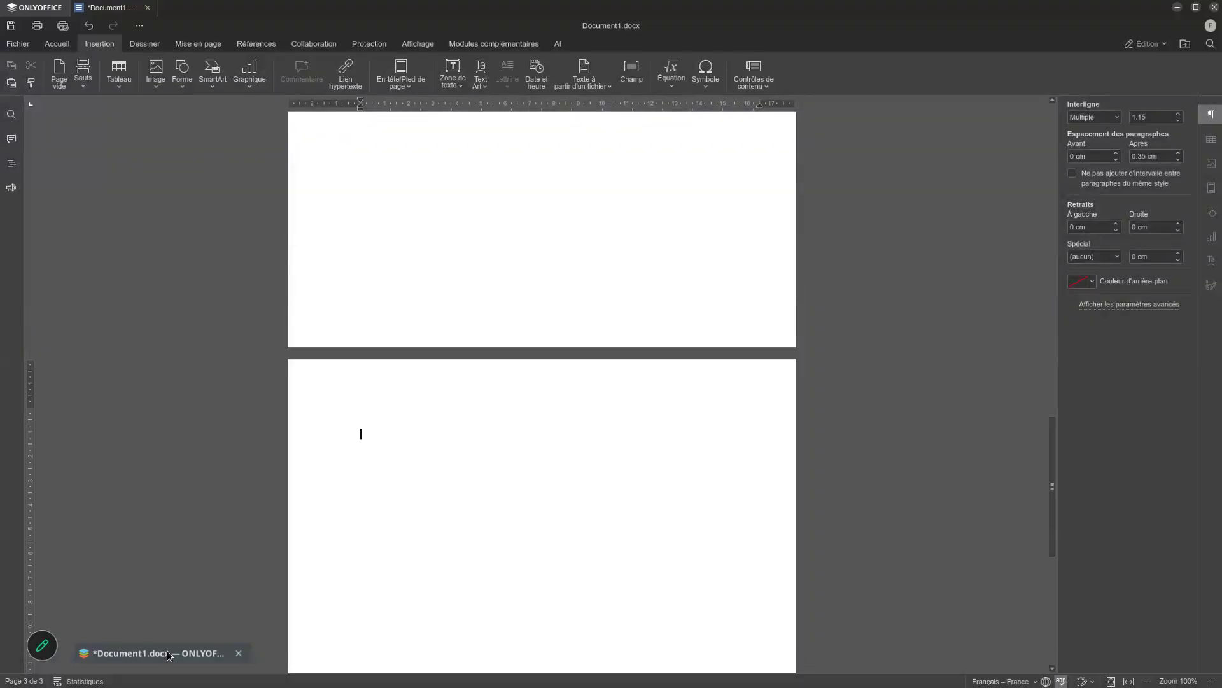
right_click(390, 425)
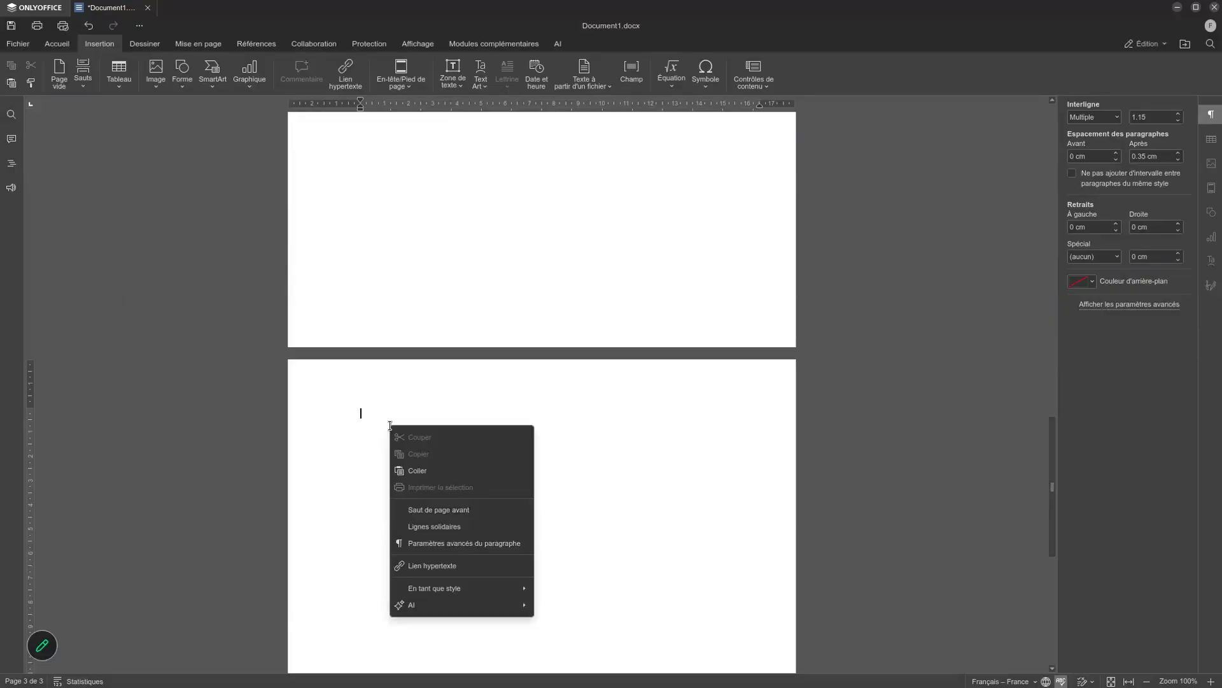
left_click(419, 471)
- Insert an empty line between the pasted tools table and the heading "3. Pourquoi choisir OnlyOffice ?"
scroll(415, 376, "up", 15)
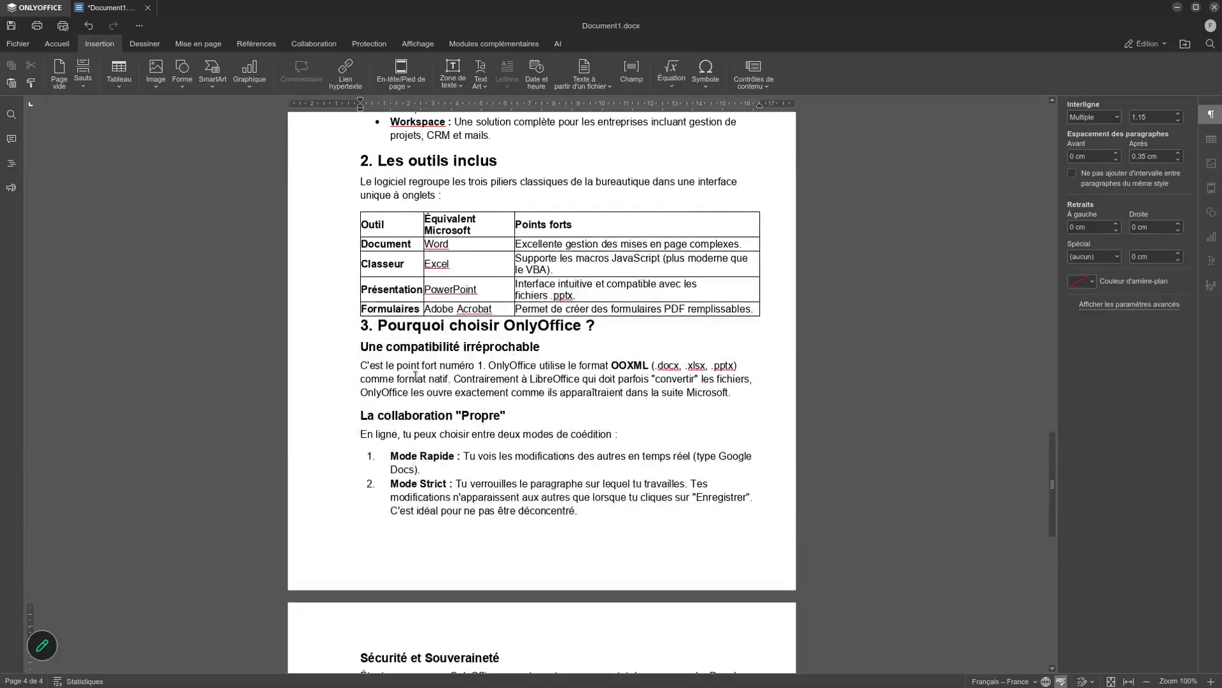
scroll(415, 375, "down", 5)
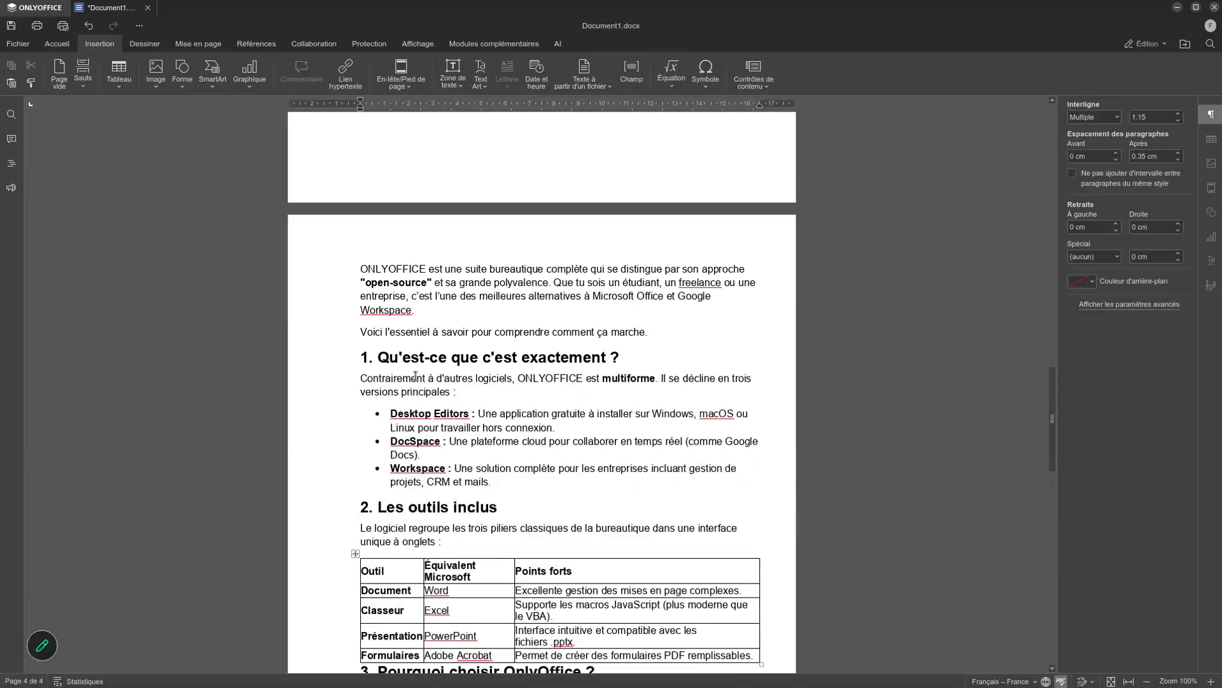
scroll(433, 393, "down", 3)
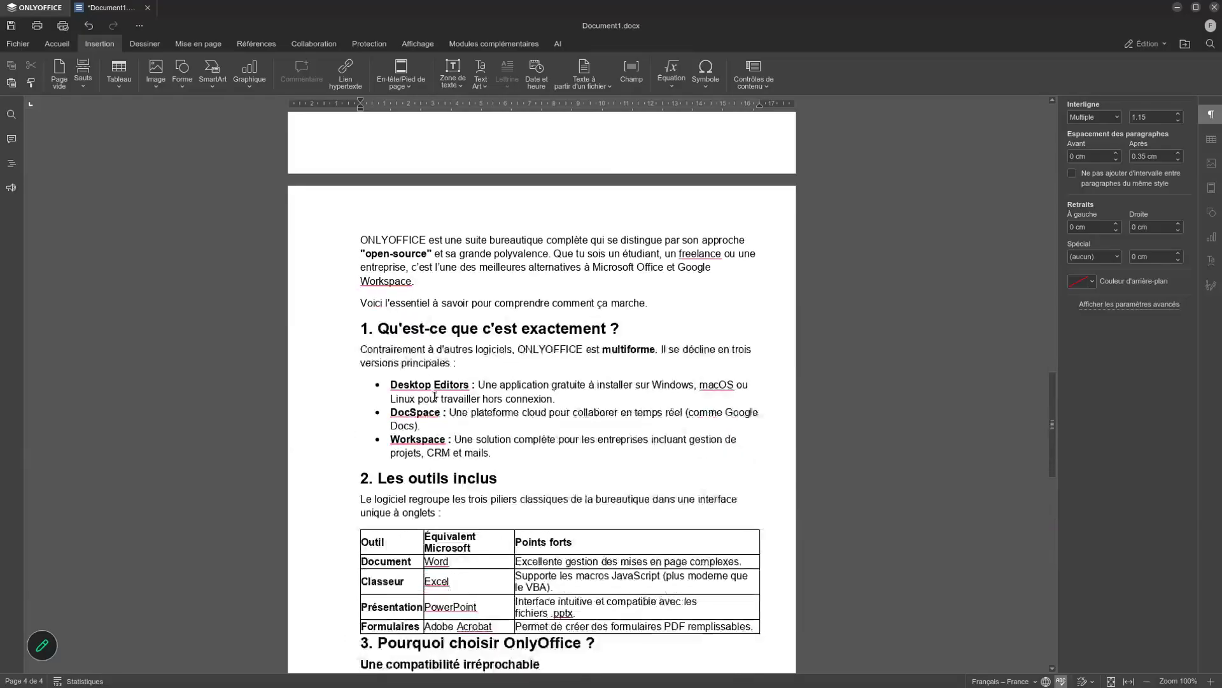
scroll(434, 396, "down", 7)
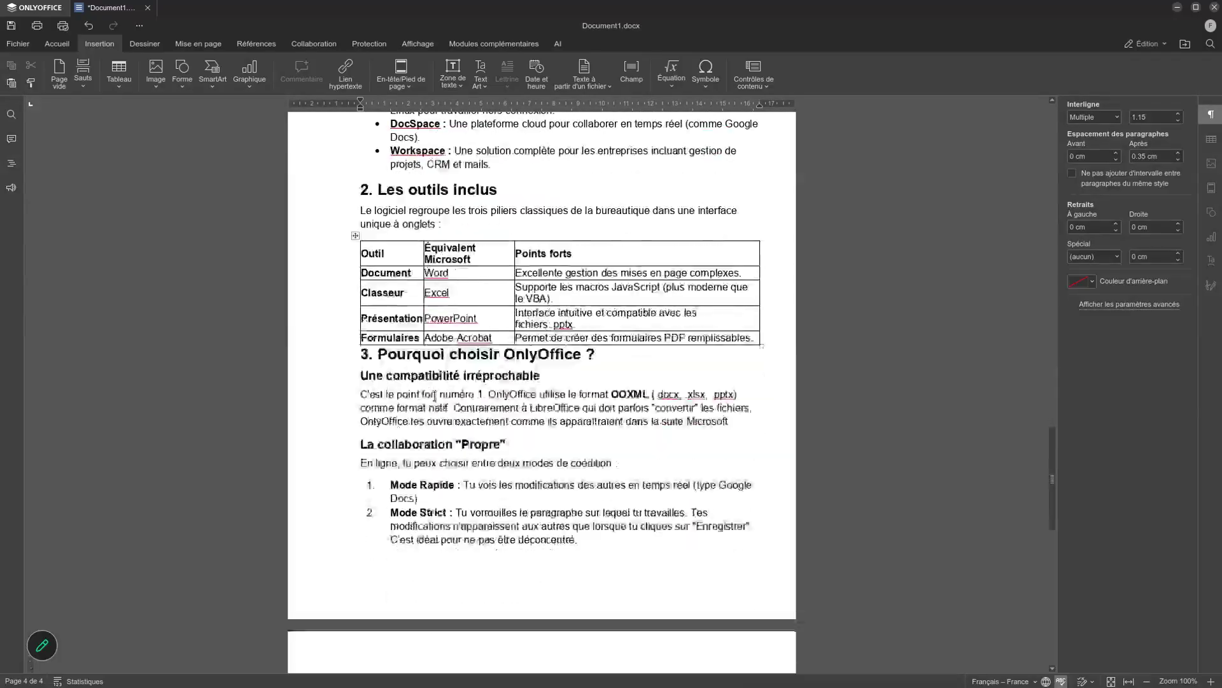
scroll(434, 396, "down", 1)
scroll(434, 396, "up", 2)
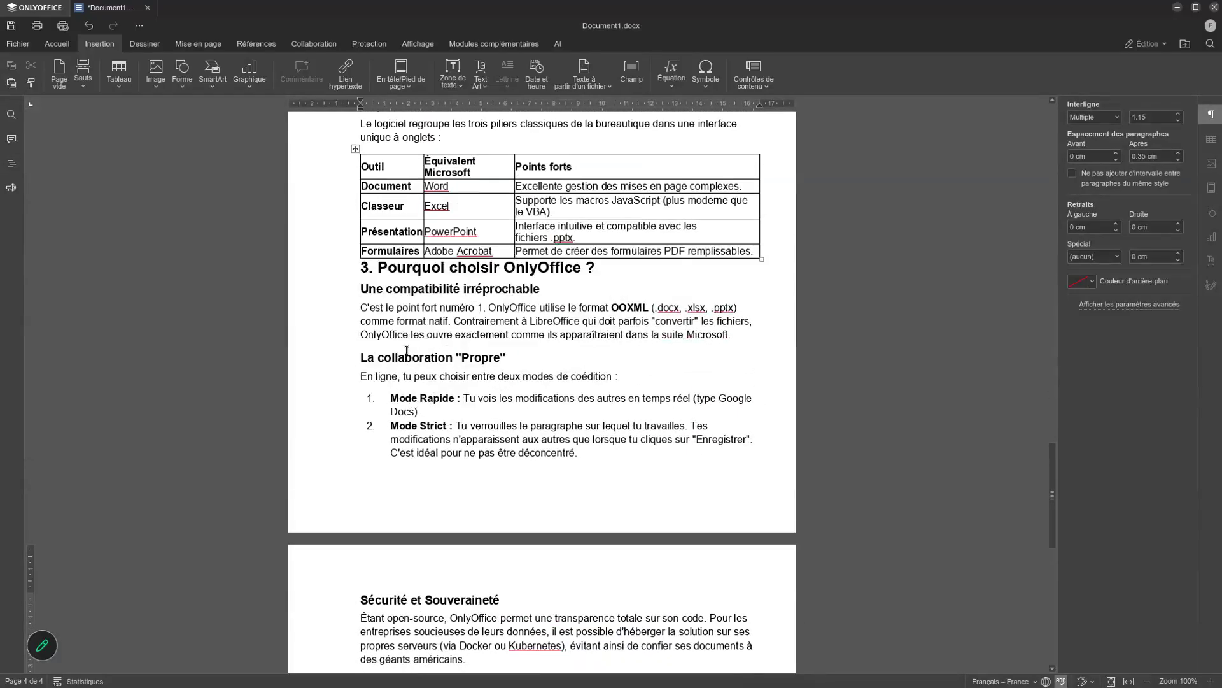
left_click(475, 412)
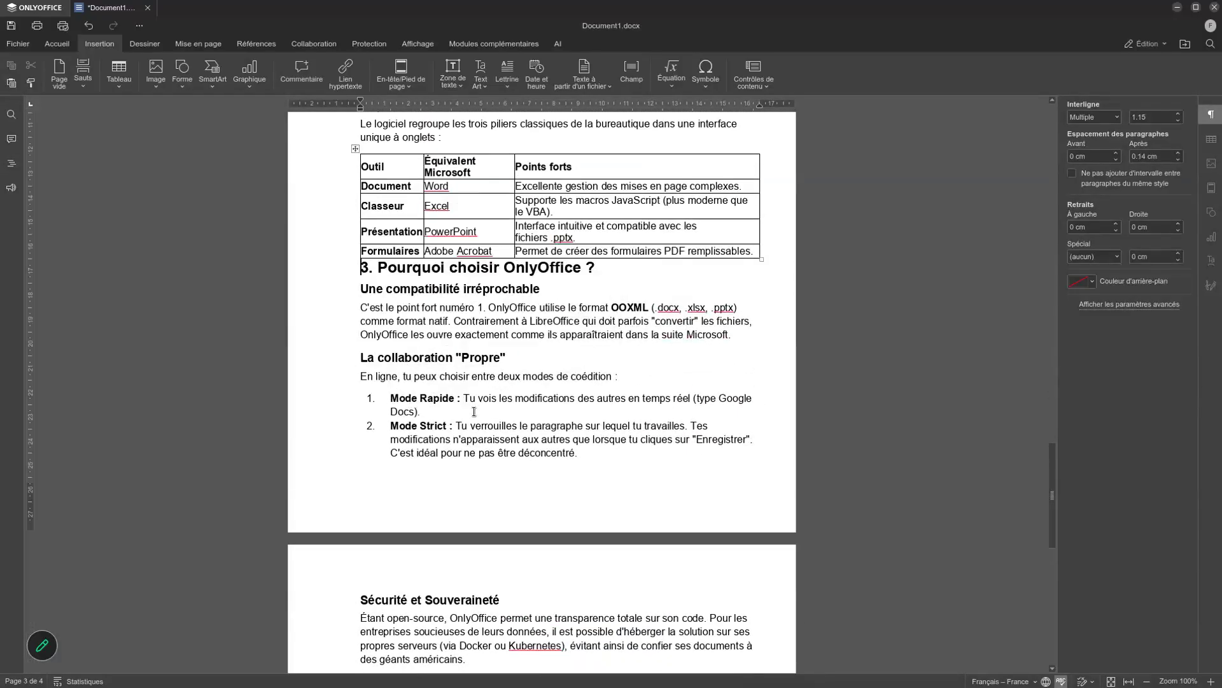
key("Return")
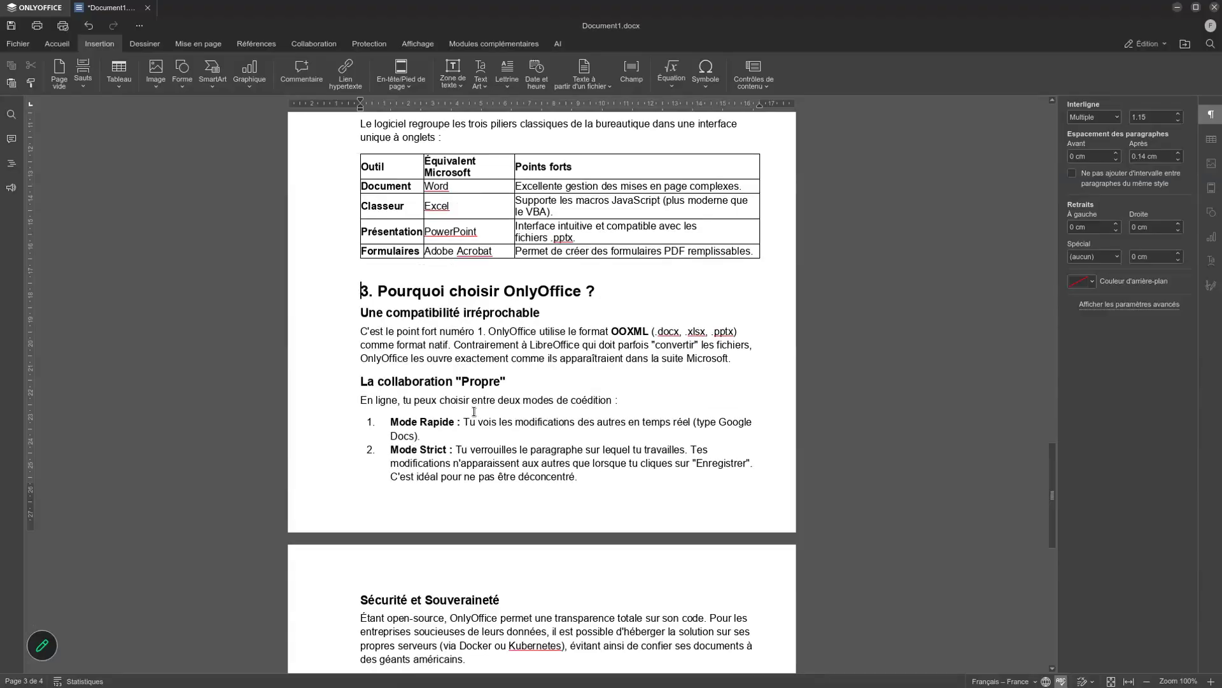
- Go through the pasted text down to its closing question and back up past its opening paragraph, checking headings, lists and table
key("Down")
key("Down")
key("Down")
key("Down")
key("Down")
key("Down")
key("Down")
key("Down")
key("Down")
key("Down")
key("Down")
key("Down")
key("Down")
key("Down")
key("Down")
key("Down")
key("Down")
key("Down")
key("Down")
key("Down")
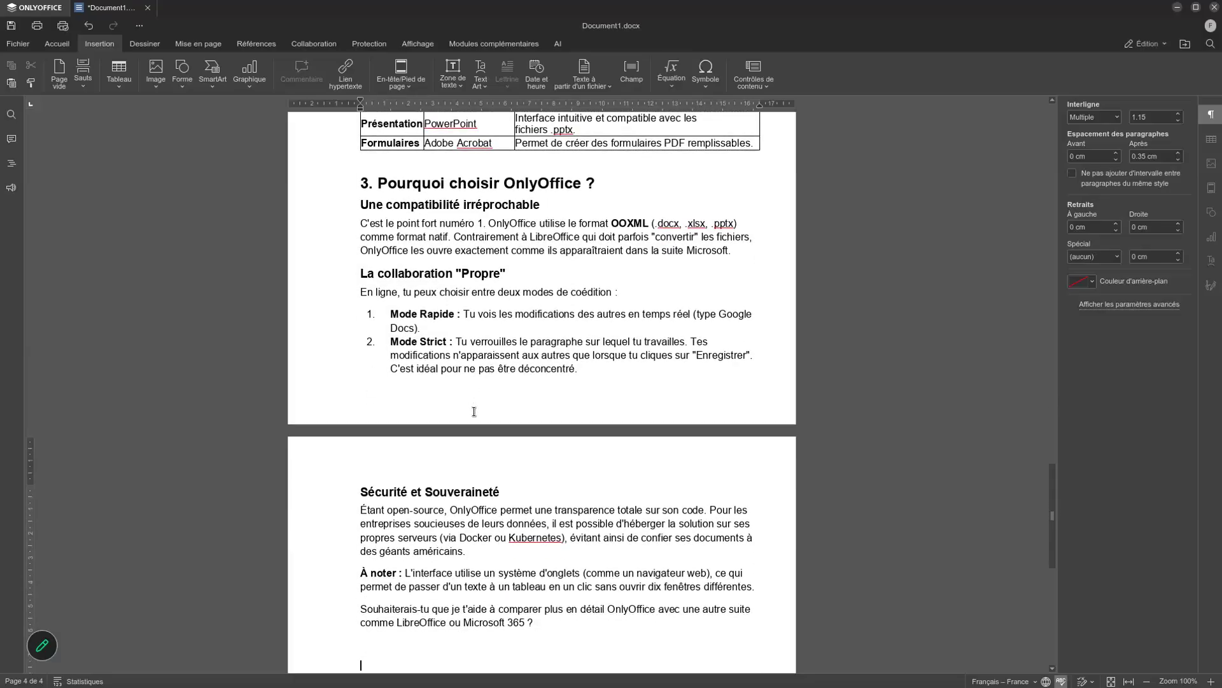
key("Up")
key("Up")
key("Up")
key("Up")
key("Up")
key("Up")
key("Up")
key("Up")
key("Up")
key("Up")
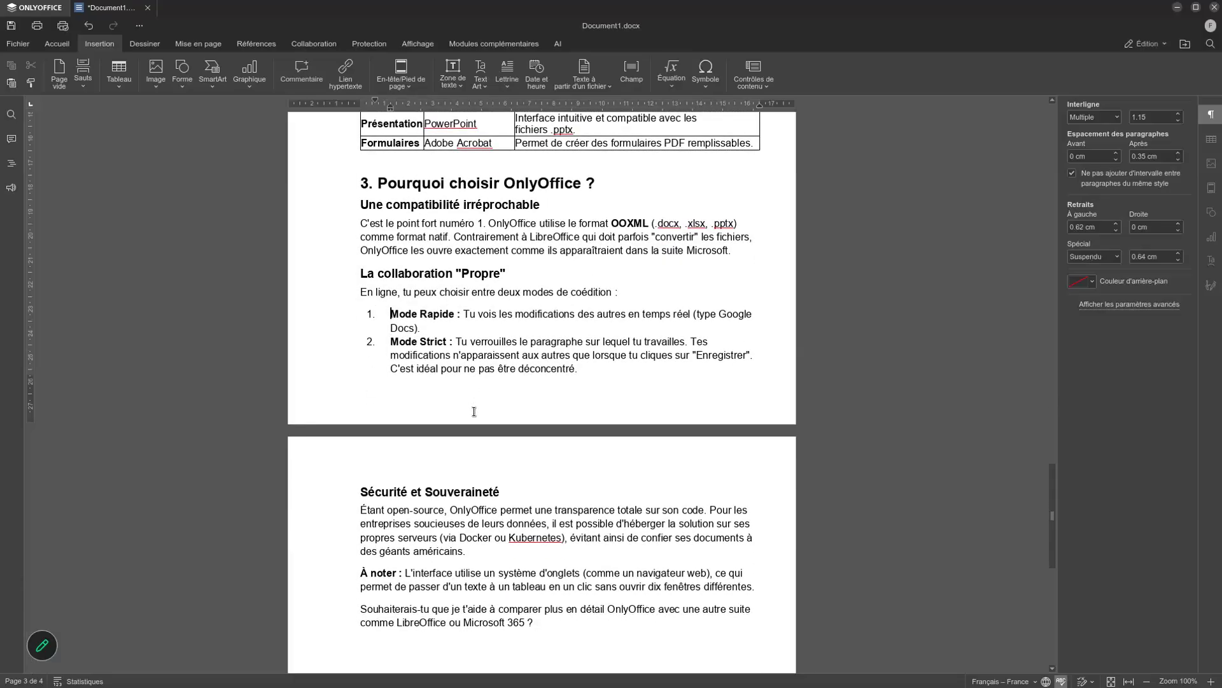
key("Up")
key("Up")
key("Up")
key("Up")
key("Up")
key("Up")
key("Up")
key("Up")
key("Up")
key("Up")
key("Up")
key("Up")
key("Up")
key("Up")
key("Up")
key("Up")
key("Up")
key("Up")
key("Up")
key("Up")
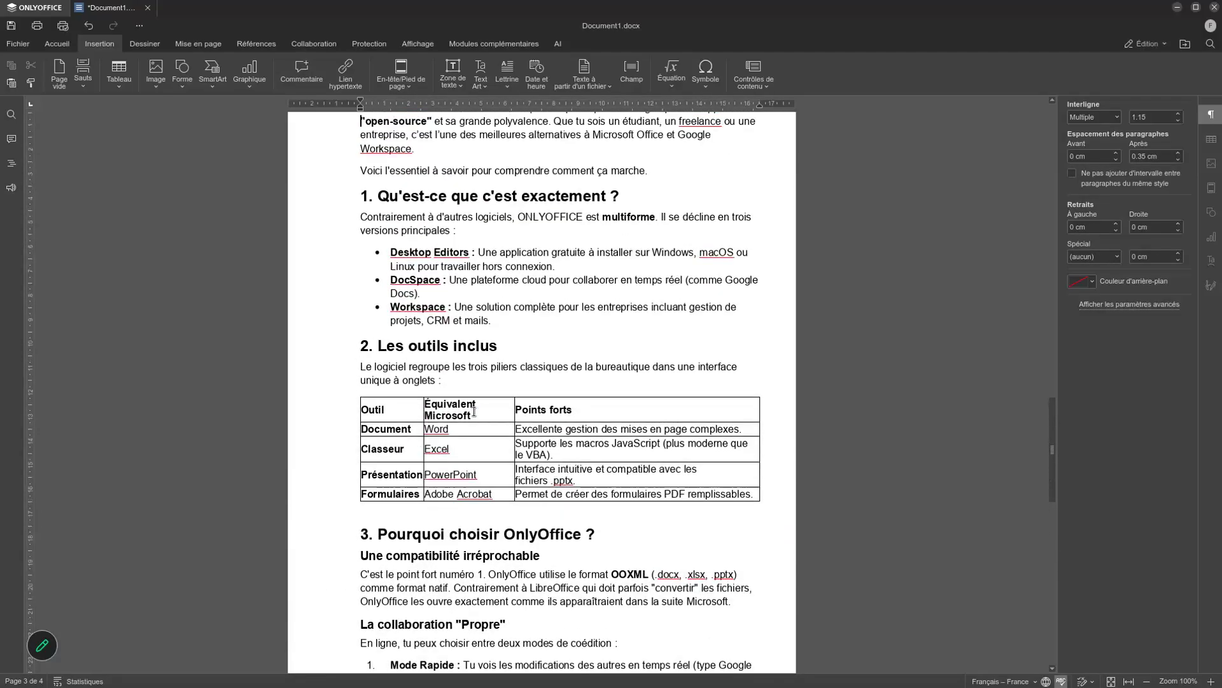
key("Up")
key("Up")
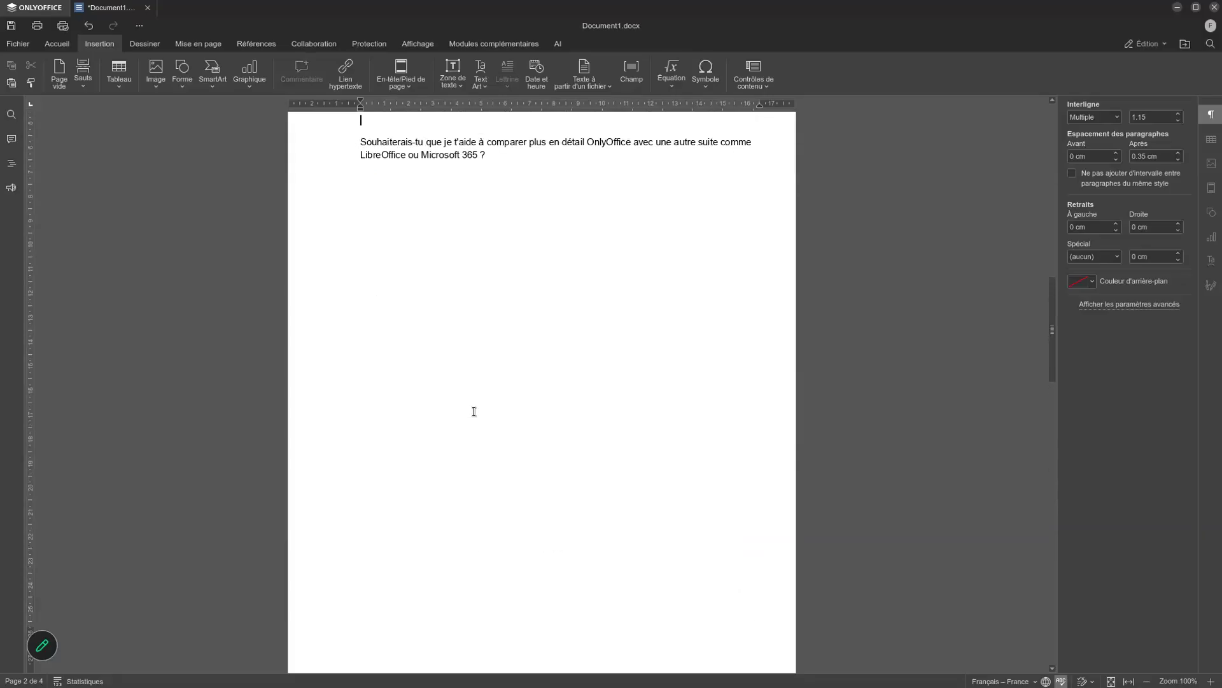
- Compare the manually formatted version under "OnlyOffice la référence" with the pasted Gemini version, checking headings, bold text, lists and tables
scroll(459, 312, "up", 6)
scroll(459, 312, "up", 7)
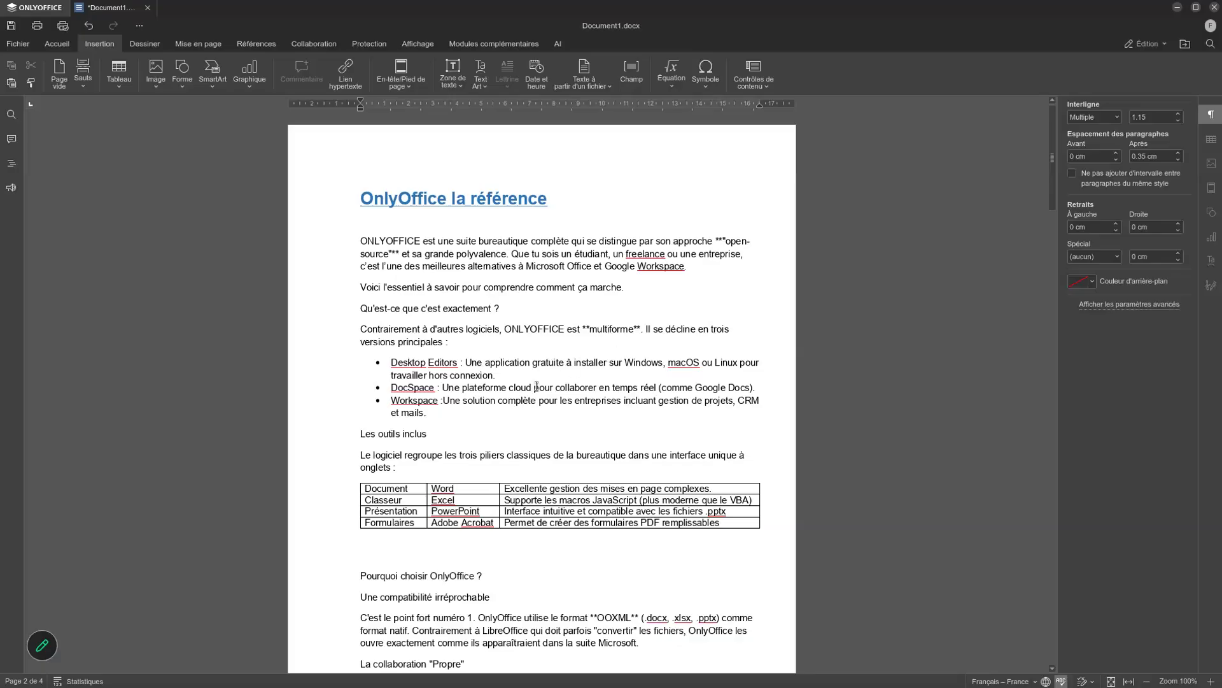
scroll(535, 361, "down", 8)
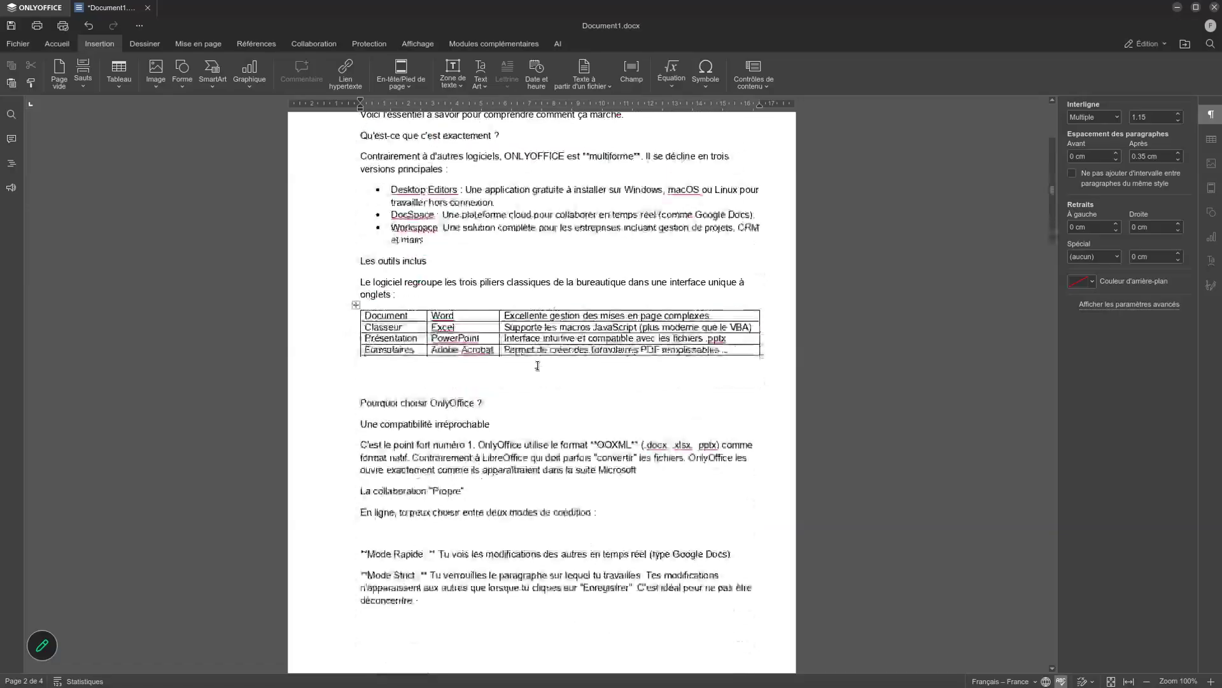
scroll(537, 366, "down", 13)
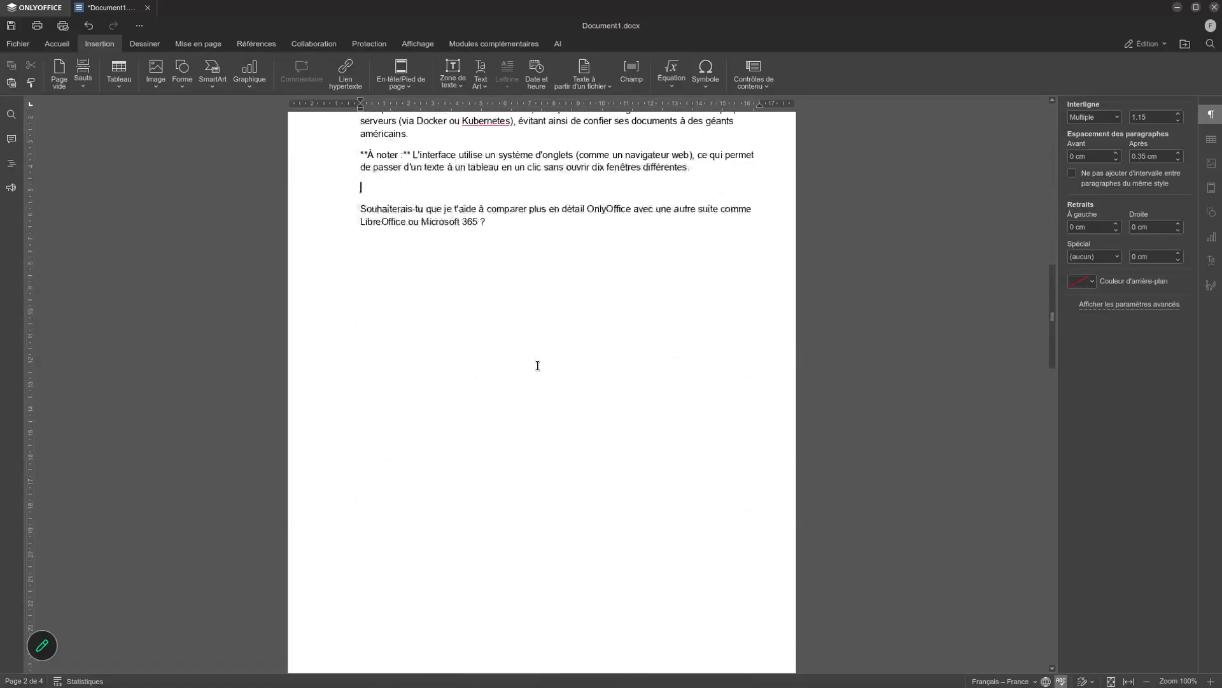
scroll(537, 365, "down", 3)
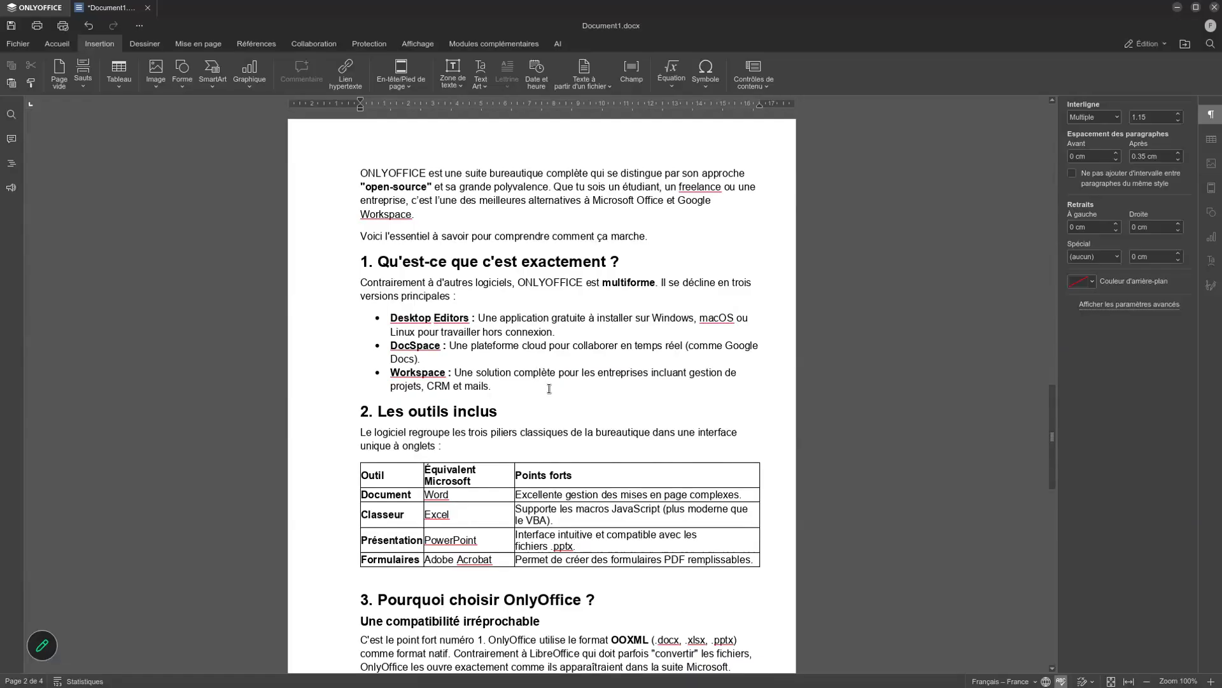
scroll(550, 388, "down", 11)
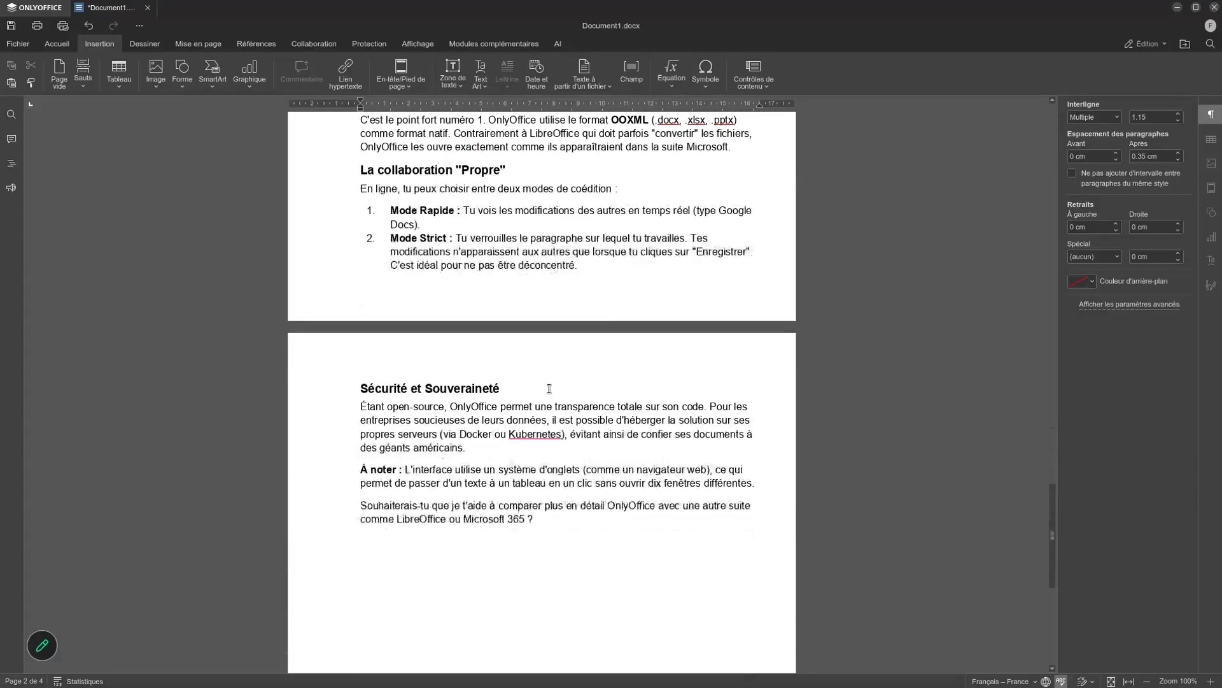
scroll(549, 388, "down", 4)
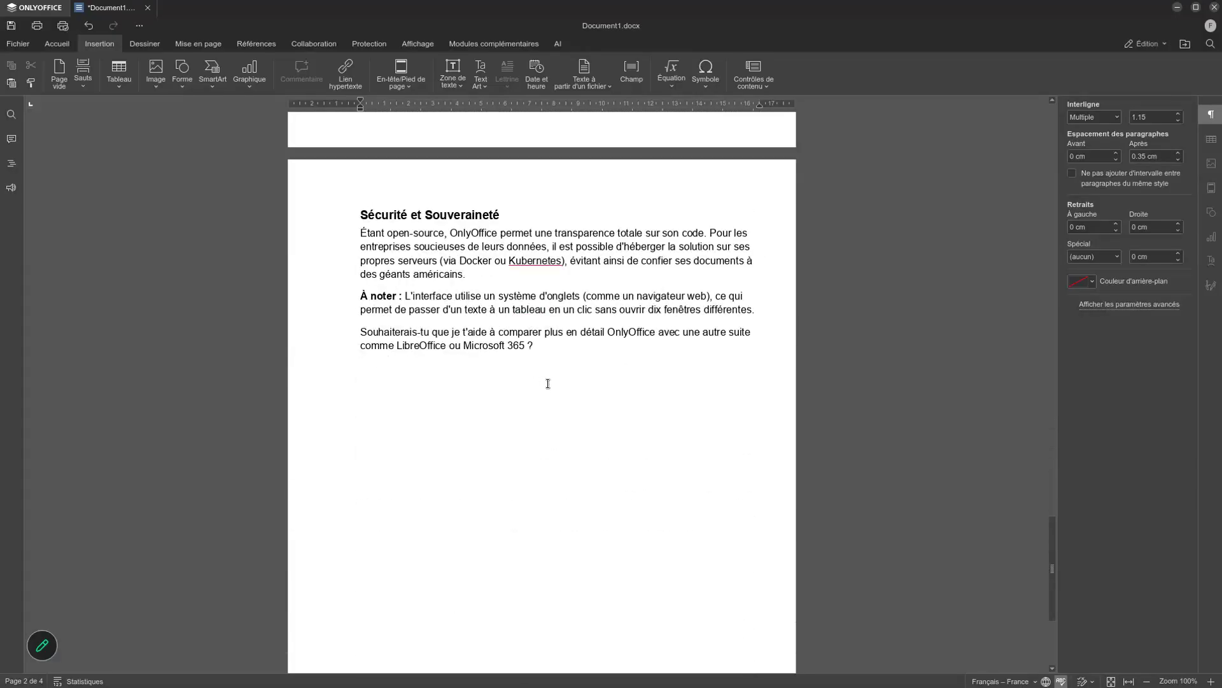
scroll(548, 383, "up", 11)
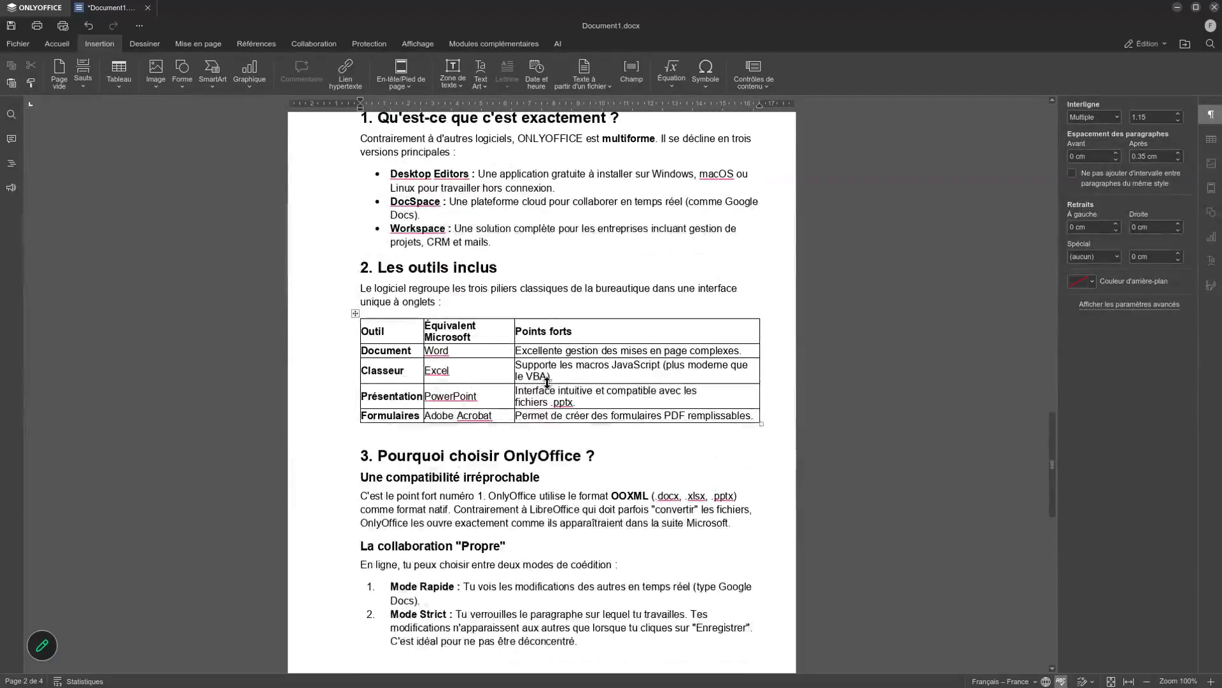
scroll(547, 382, "up", 9)
scroll(547, 383, "down", 3)
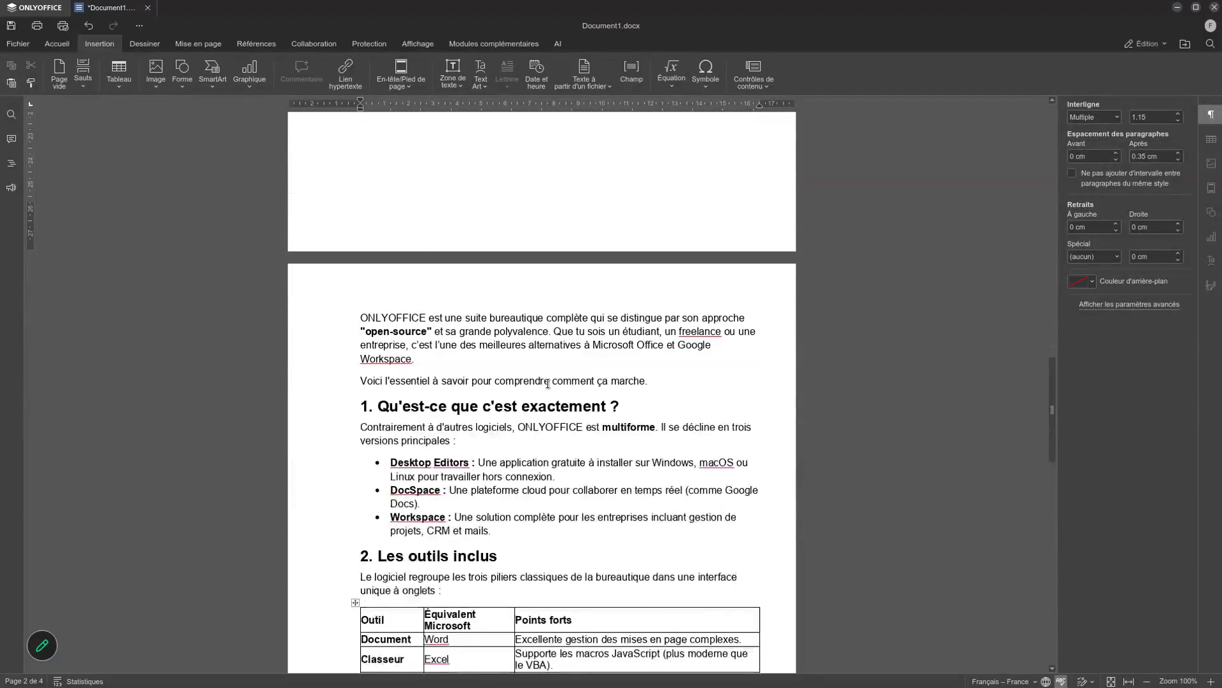